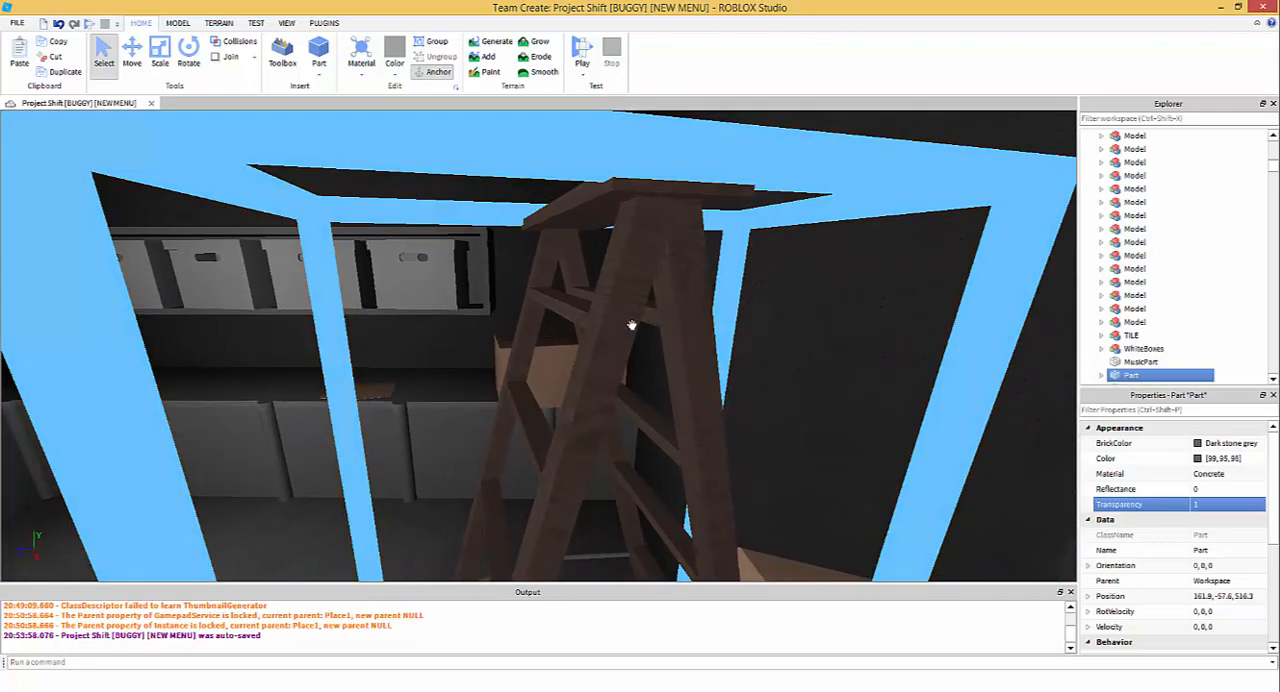
# - Examine the Ladder model, expanding one of its parts to inspect the block mesh inside
pyautogui.click(600, 323)
pyautogui.moveTo(685, 245); pyautogui.dragTo(686, 246, button='right')
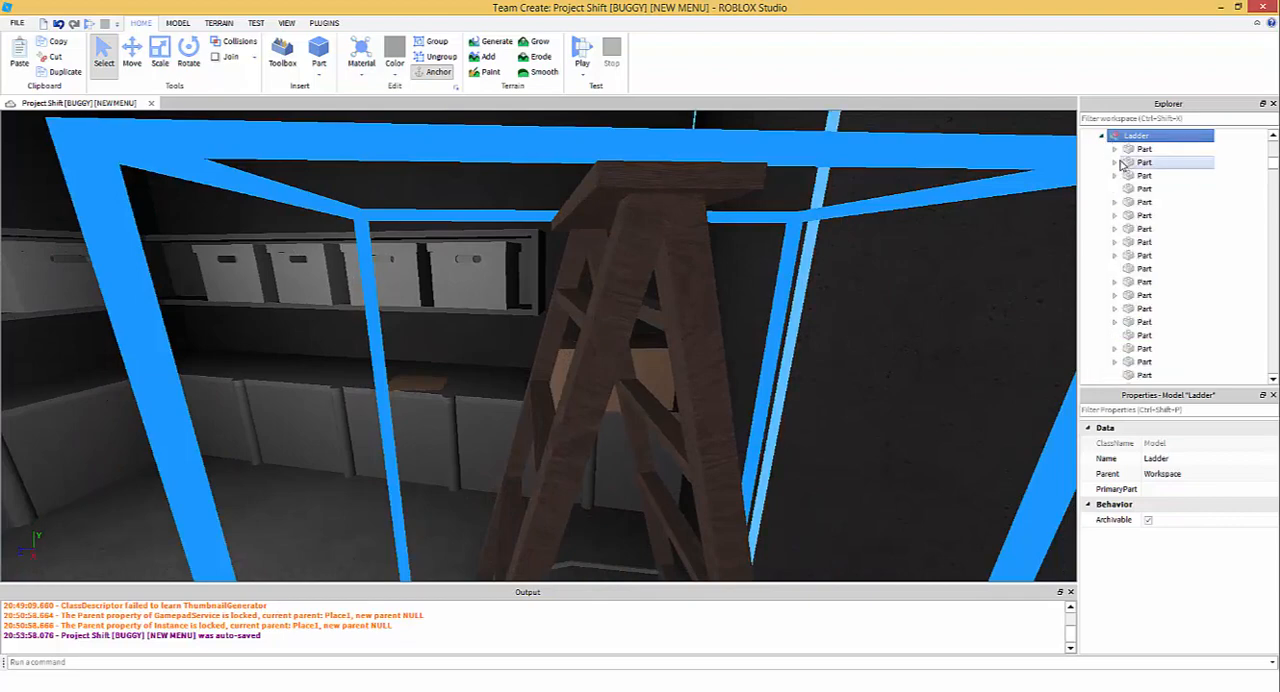
pyautogui.click(1138, 217)
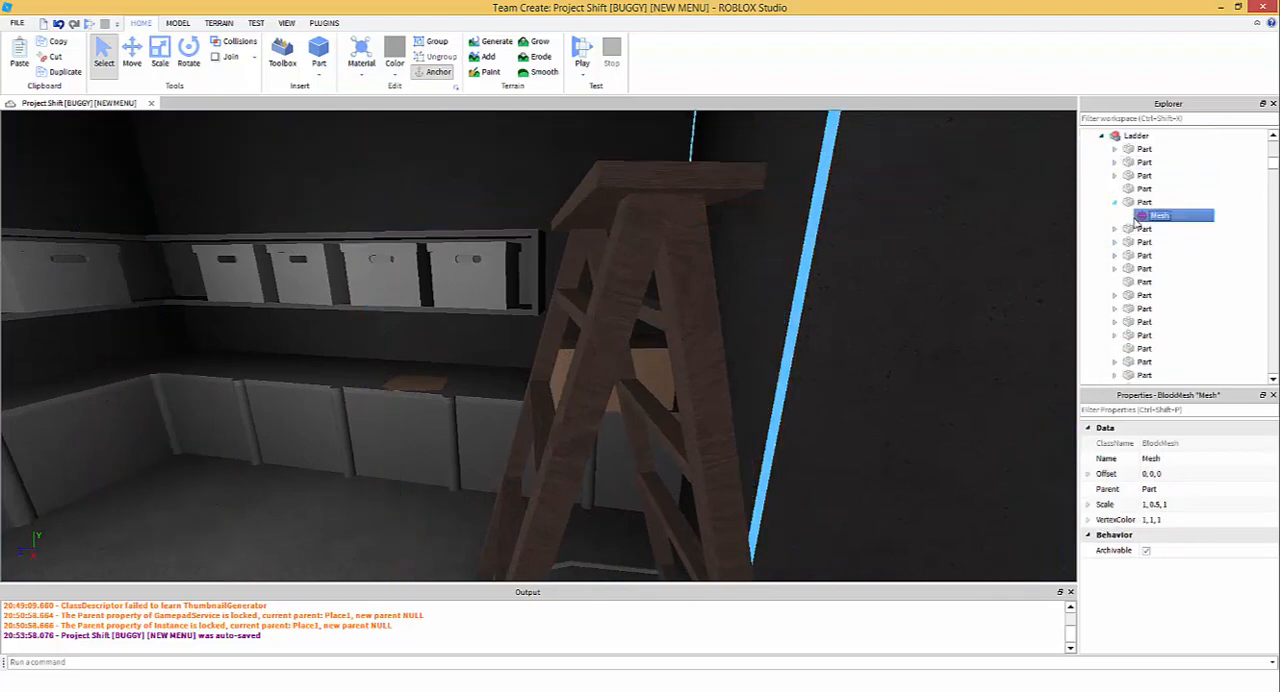
pyautogui.click(1135, 205)
pyautogui.scroll(-3, 759, 338)
pyautogui.moveTo(759, 338); pyautogui.dragTo(760, 338, button='right')
pyautogui.scroll(3, 759, 339)
pyautogui.click(1167, 217)
pyautogui.scroll(-5, 781, 322)
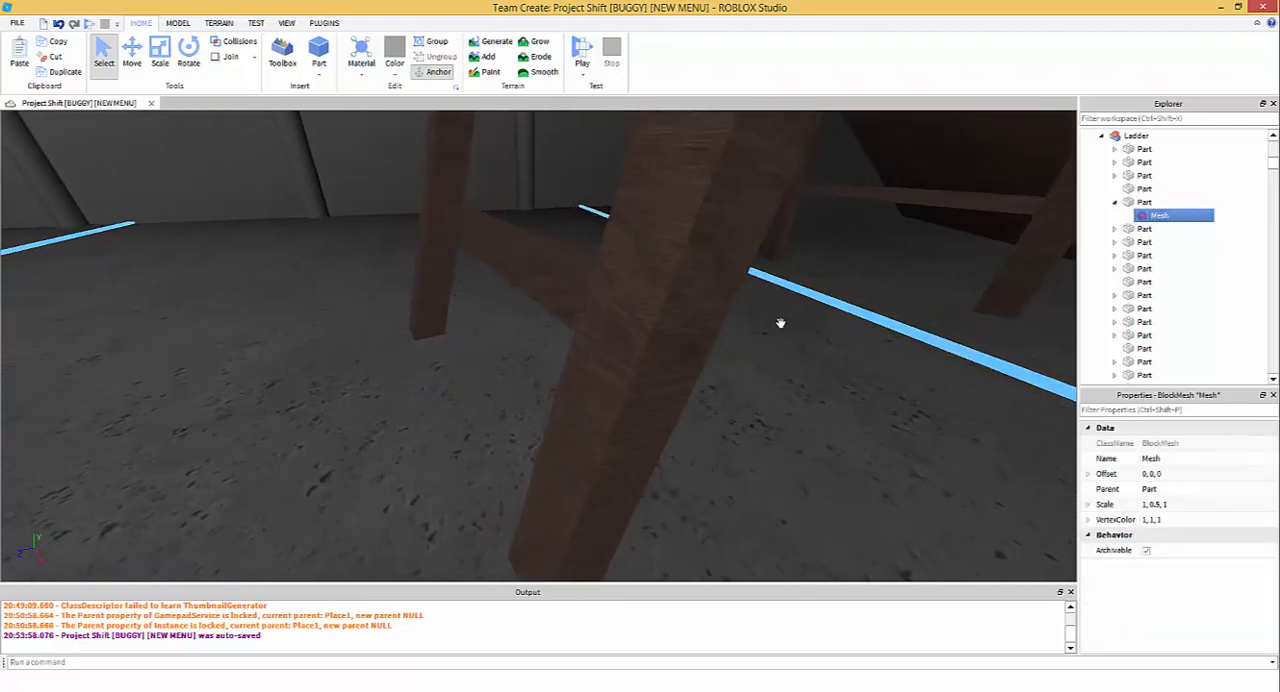
# - Examine the ladder's legs, rungs, grey side braces and top platform up close, and its place in the garage
pyautogui.moveTo(781, 322)
pyautogui.mouseDown(button='right')
pyautogui.moveTo(774, 311)
pyautogui.moveTo(780, 321)
pyautogui.mouseUp(button='right')
pyautogui.scroll(4, 780, 320)
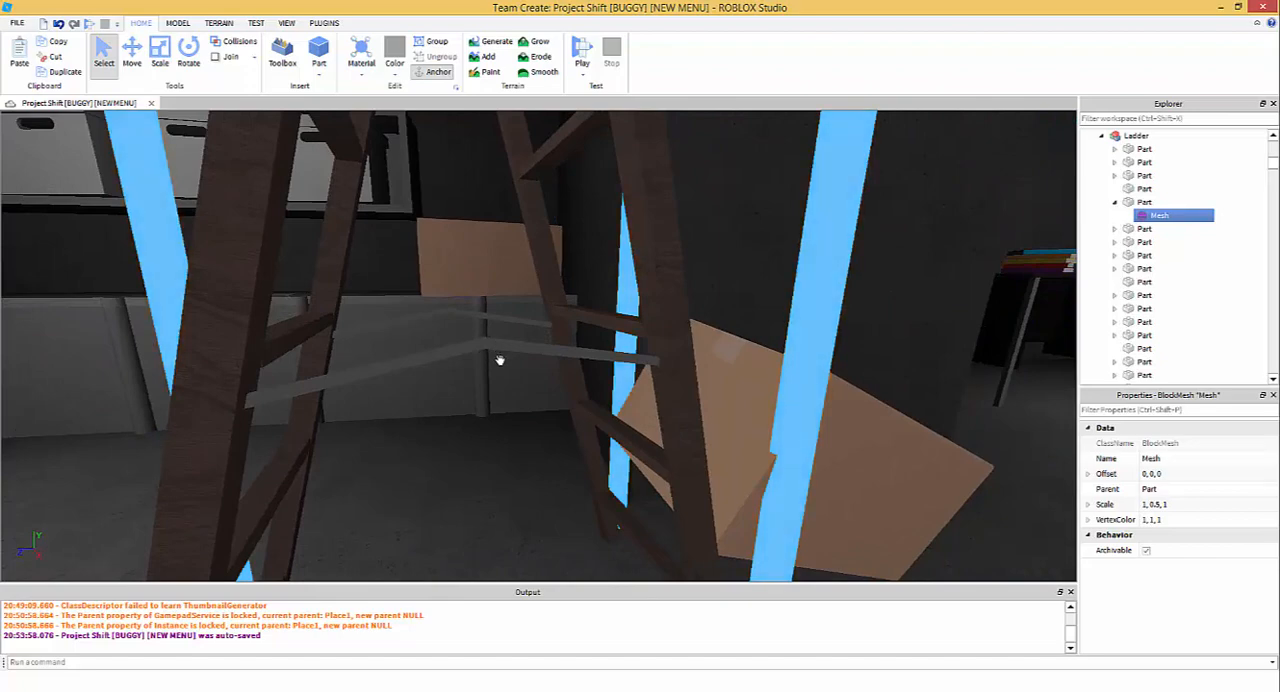
pyautogui.moveTo(499, 360); pyautogui.dragTo(504, 367, button='right')
pyautogui.scroll(-4, 504, 367)
pyautogui.moveTo(645, 484); pyautogui.dragTo(644, 480, button='right')
pyautogui.scroll(3, 645, 481)
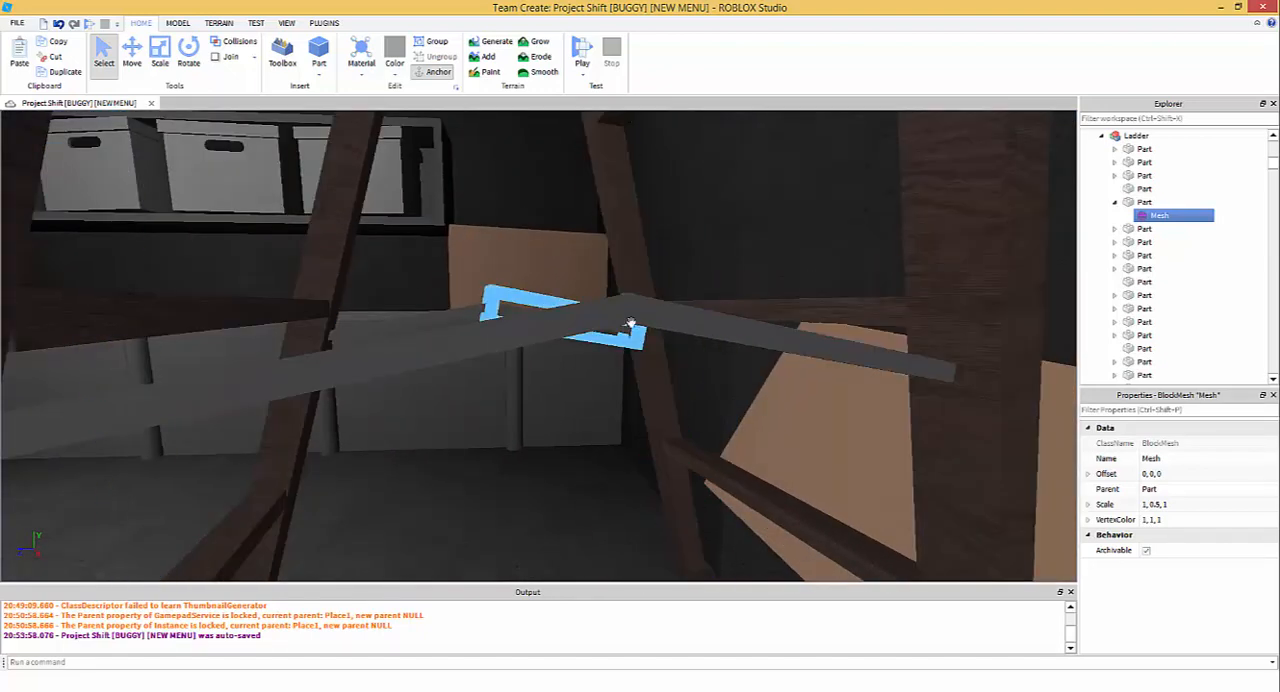
pyautogui.moveTo(630, 323); pyautogui.dragTo(605, 409, button='right')
pyautogui.scroll(-3, 643, 380)
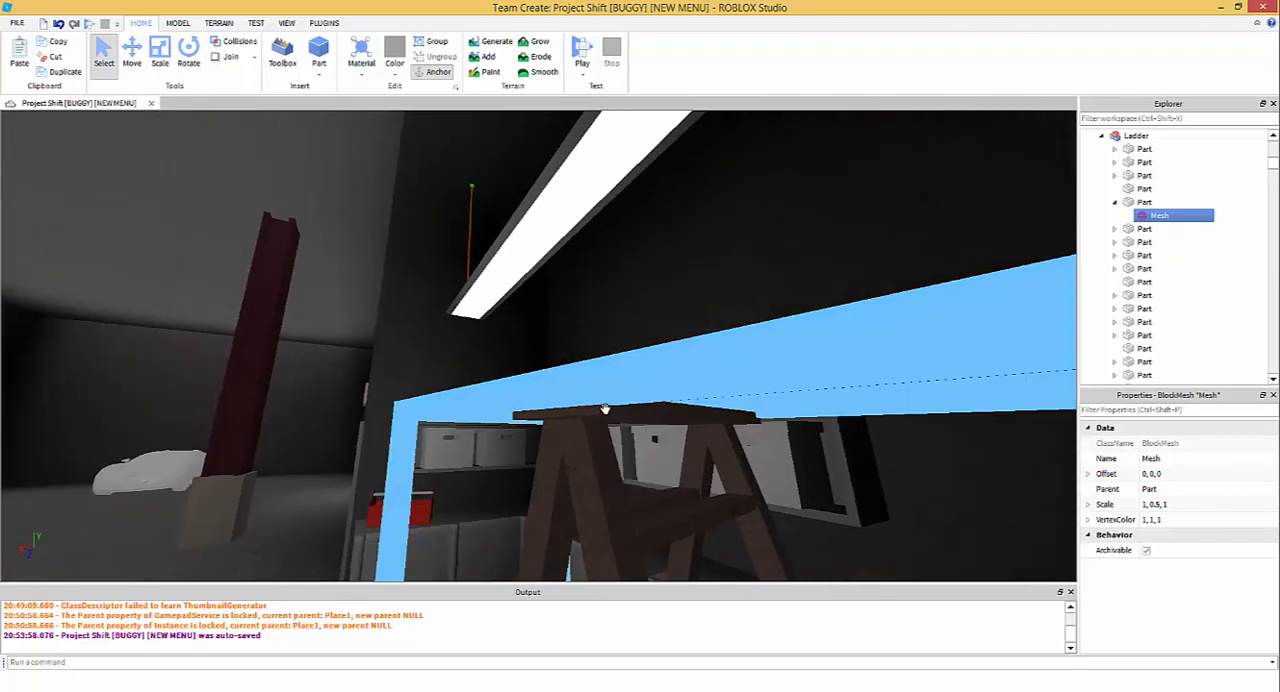
pyautogui.moveTo(761, 231); pyautogui.dragTo(762, 237, button='right')
pyautogui.press('s')
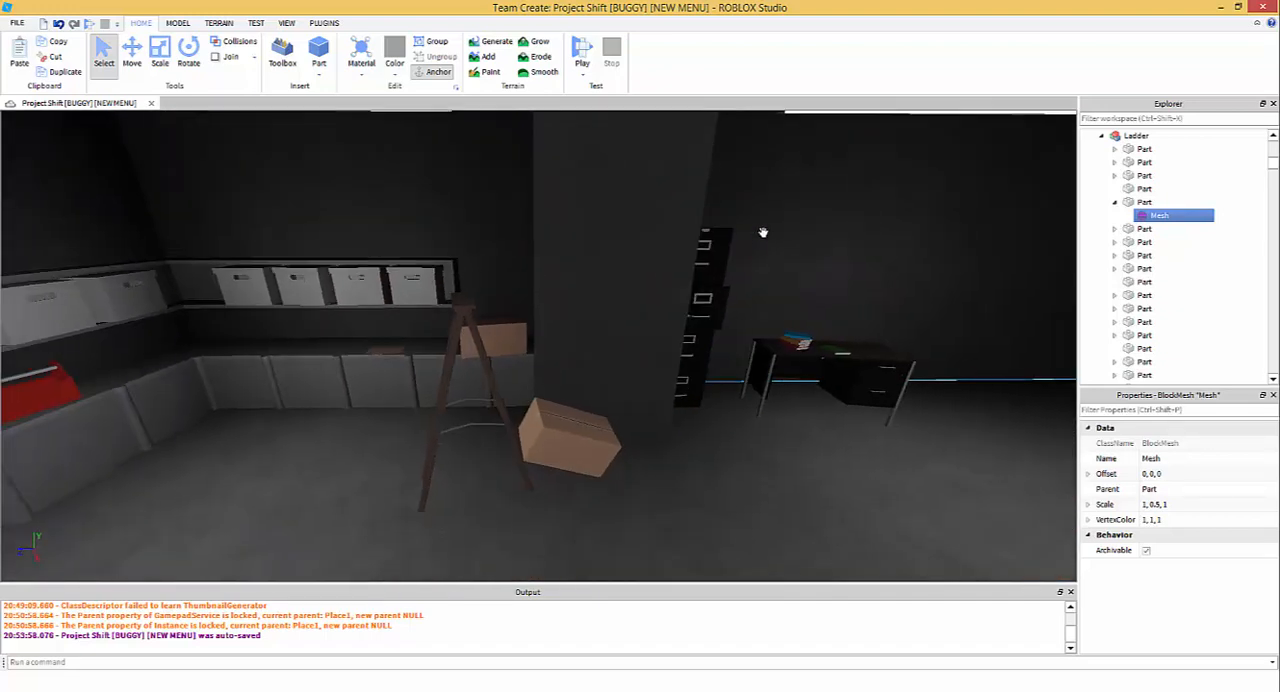
pyautogui.press('d')
pyautogui.moveTo(740, 289); pyautogui.dragTo(667, 396, button='right')
pyautogui.press('w')
pyautogui.moveTo(619, 346); pyautogui.dragTo(560, 183, button='right')
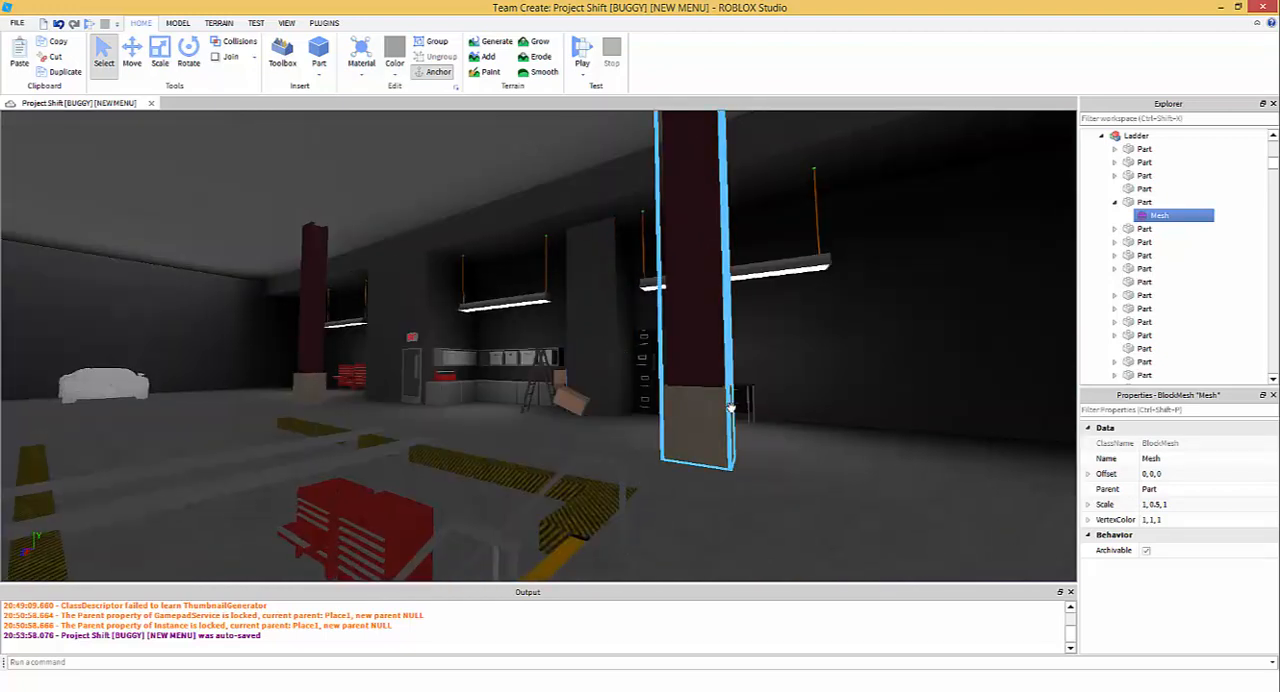
# - Try a different transparency on the large dark stone grey concrete part and undo it
pyautogui.click(558, 162)
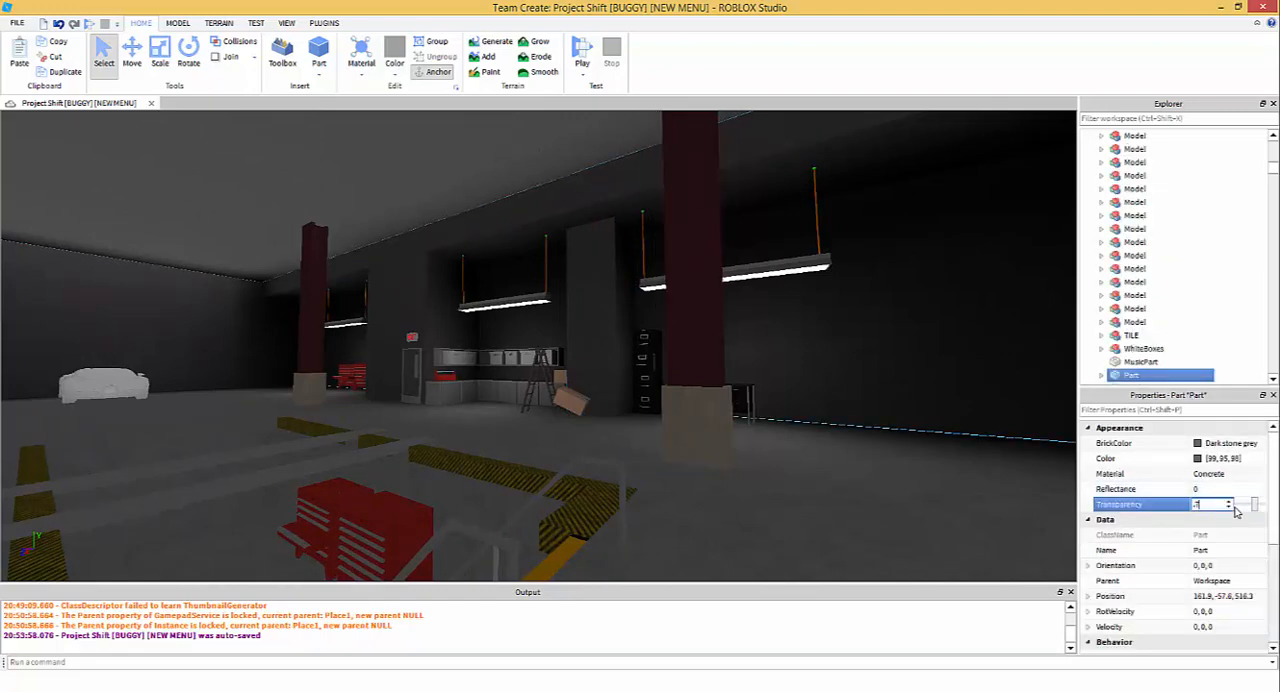
pyautogui.press('Return')
pyautogui.moveTo(802, 412); pyautogui.dragTo(811, 418, button='right')
pyautogui.hotkey('ctrl', 'z')
# - Examine the desk and the filing cabinets in the workshop area near the ladder
pyautogui.press('w')
pyautogui.moveTo(684, 441); pyautogui.dragTo(564, 371, button='right')
pyautogui.press('w')
pyautogui.press('s')
pyautogui.press('w')
pyautogui.press('w')
pyautogui.press('w')
pyautogui.press('s')
pyautogui.press('w')
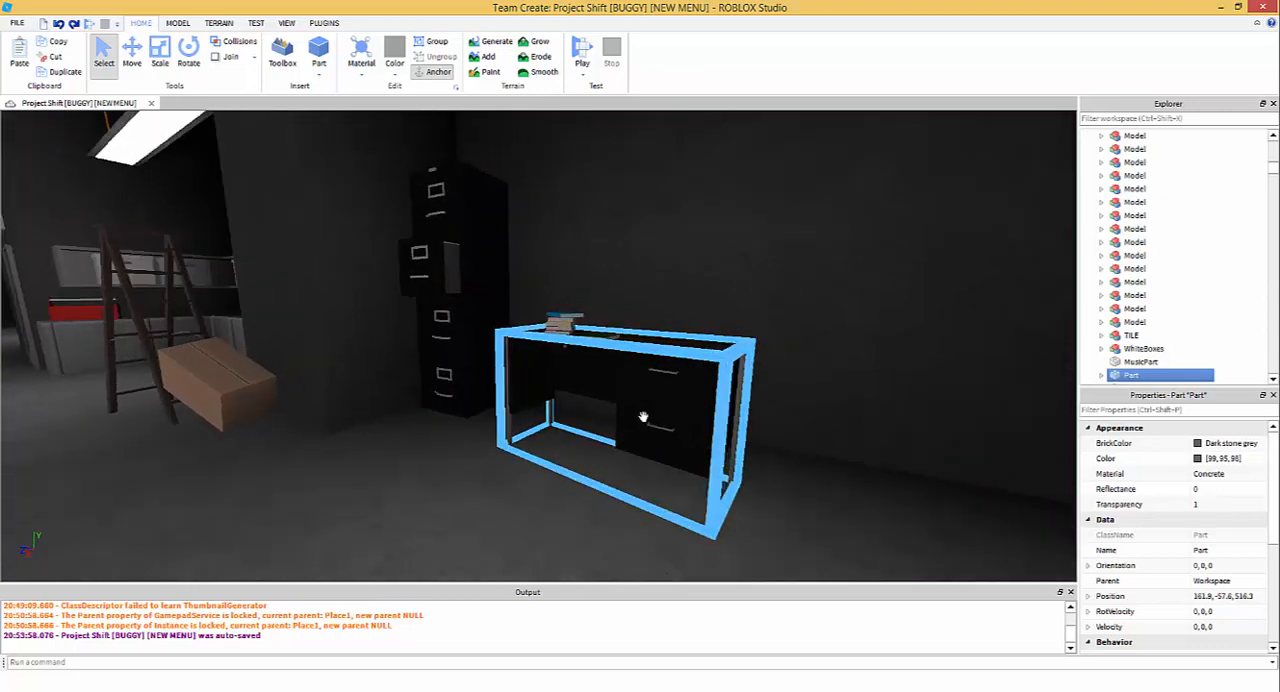
pyautogui.press('w')
pyautogui.moveTo(513, 453); pyautogui.dragTo(512, 450, button='right')
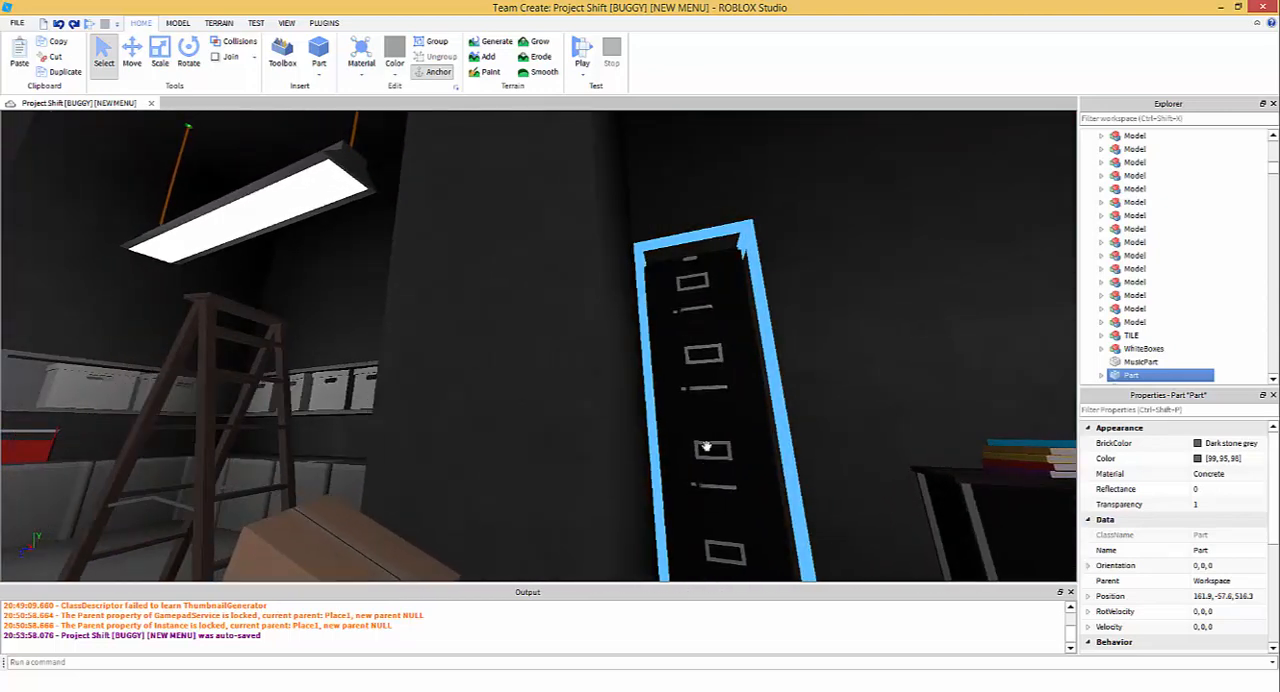
pyautogui.moveTo(706, 447); pyautogui.dragTo(714, 387, button='right')
pyautogui.press('a')
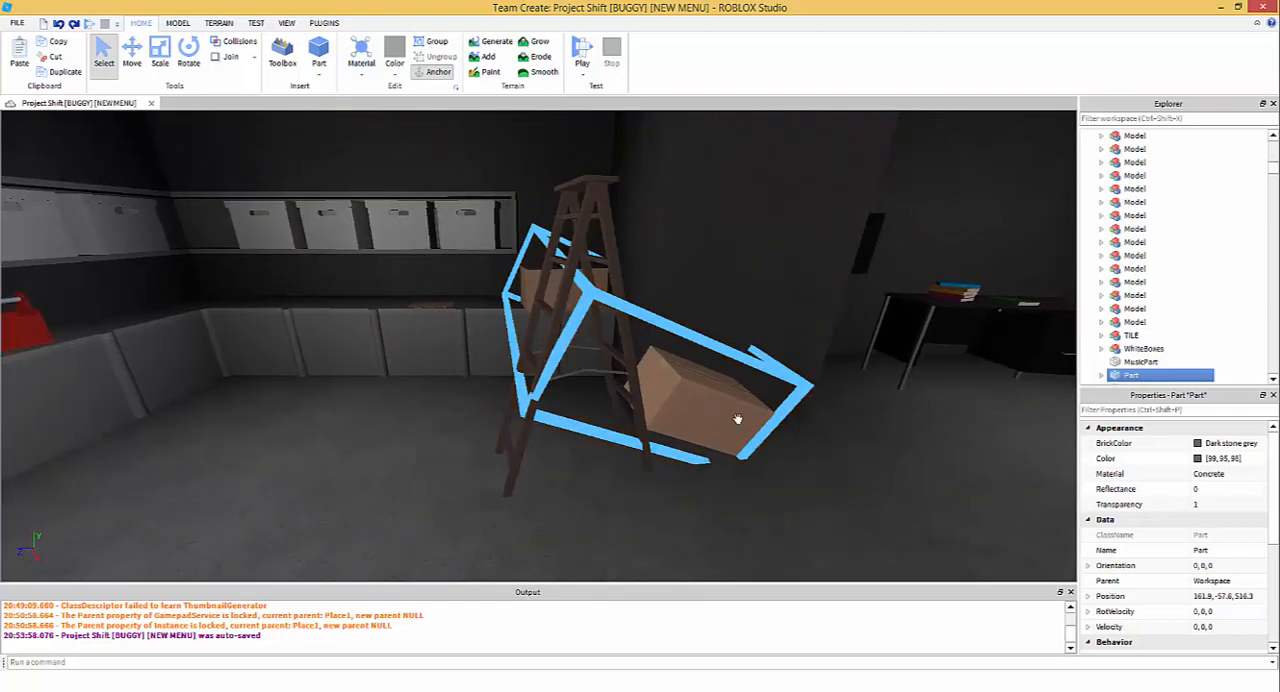
# - Examine the storage corner with its red toolbox, counters, shelf boxes and the ladder beside the cardboard boxes
pyautogui.press('a')
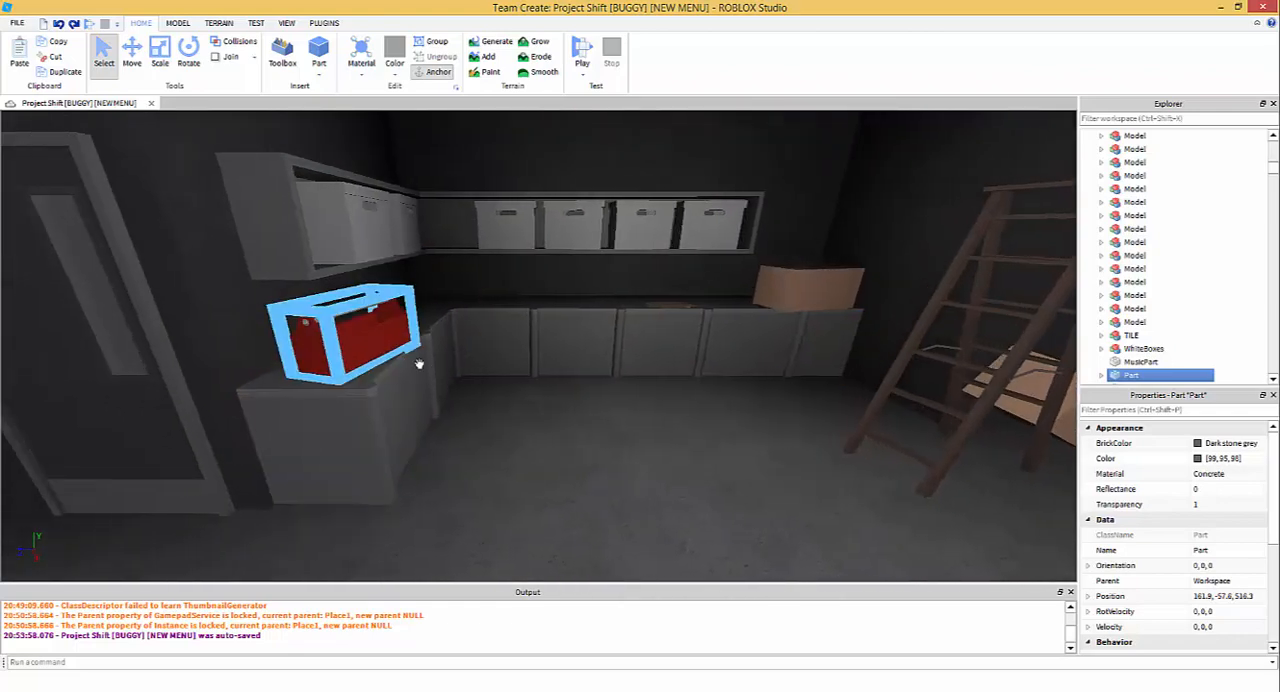
pyautogui.moveTo(417, 363); pyautogui.dragTo(674, 427, button='right')
pyautogui.press('w')
pyautogui.press('s')
pyautogui.press('w')
pyautogui.press('w')
pyautogui.moveTo(723, 474); pyautogui.dragTo(725, 455, button='right')
pyautogui.press('s')
pyautogui.press('s')
pyautogui.moveTo(526, 326); pyautogui.dragTo(546, 352, button='right')
pyautogui.press('w')
pyautogui.press('w')
pyautogui.press('s')
pyautogui.press('w')
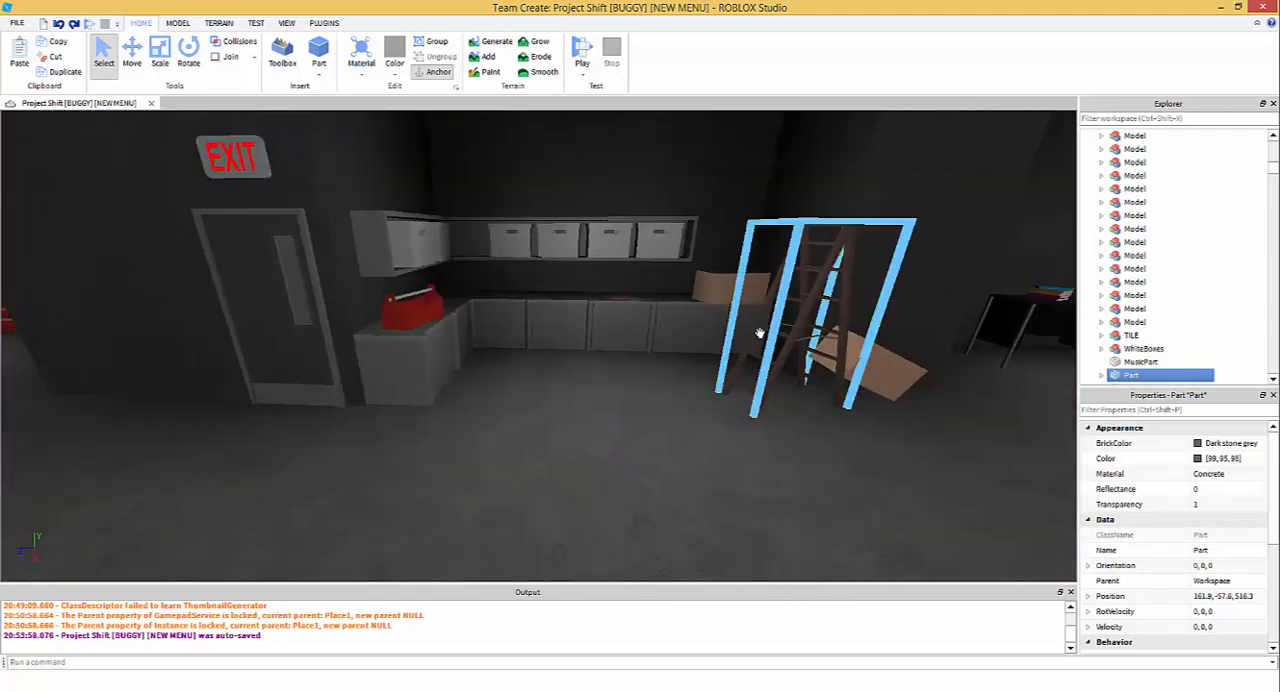
pyautogui.moveTo(772, 350); pyautogui.dragTo(772, 350, button='right')
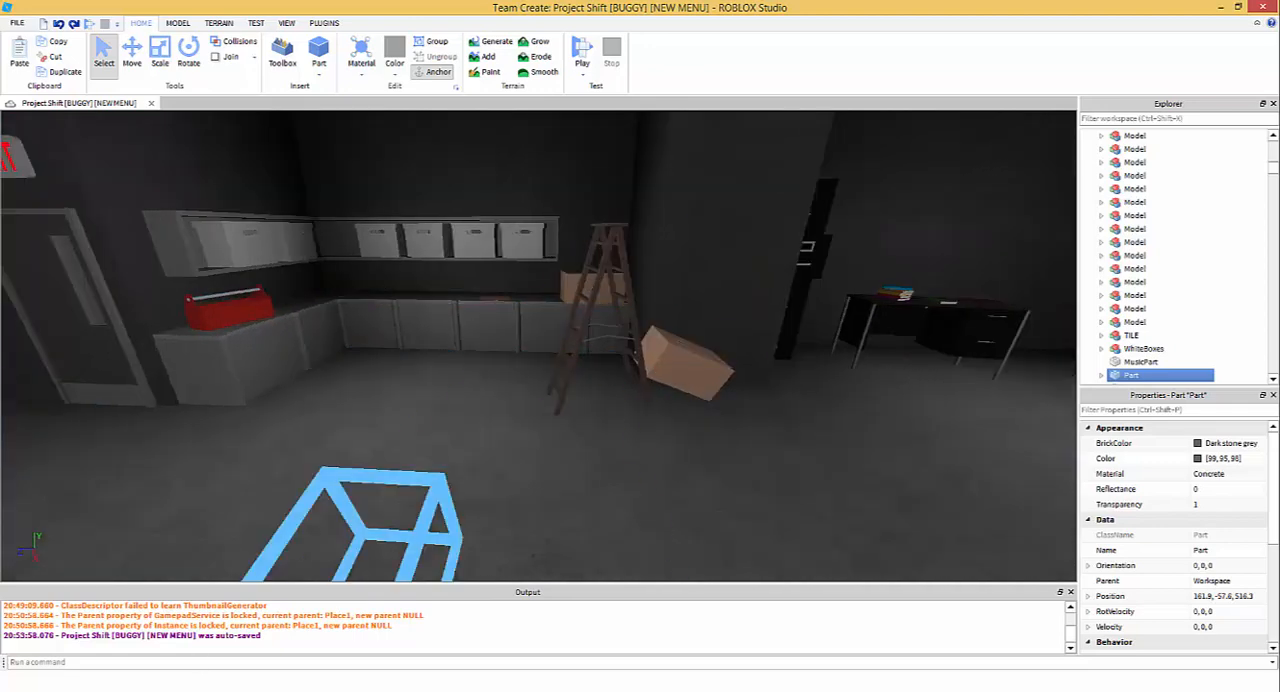
# - Close the Project Shift place and go to an empty area of the baseplate in the Youtube Tutorials place
pyautogui.click(1265, 7)
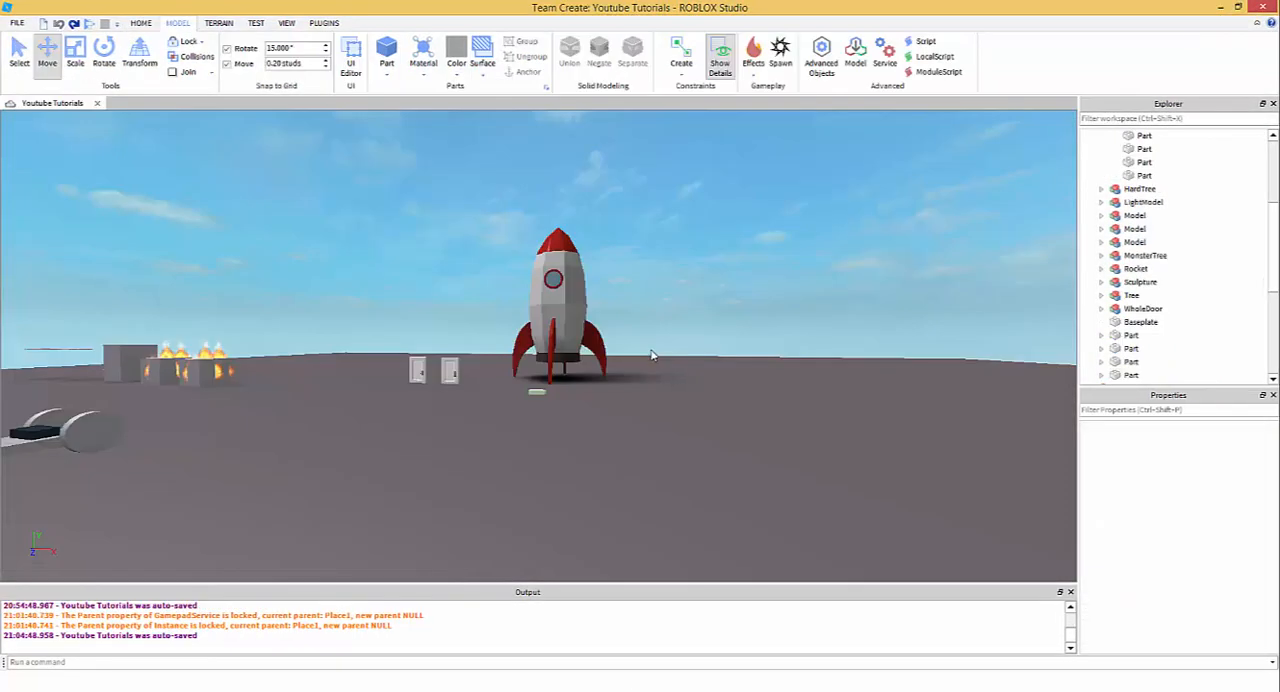
pyautogui.moveTo(630, 364); pyautogui.dragTo(646, 336, button='right')
pyautogui.scroll(-1, 647, 342)
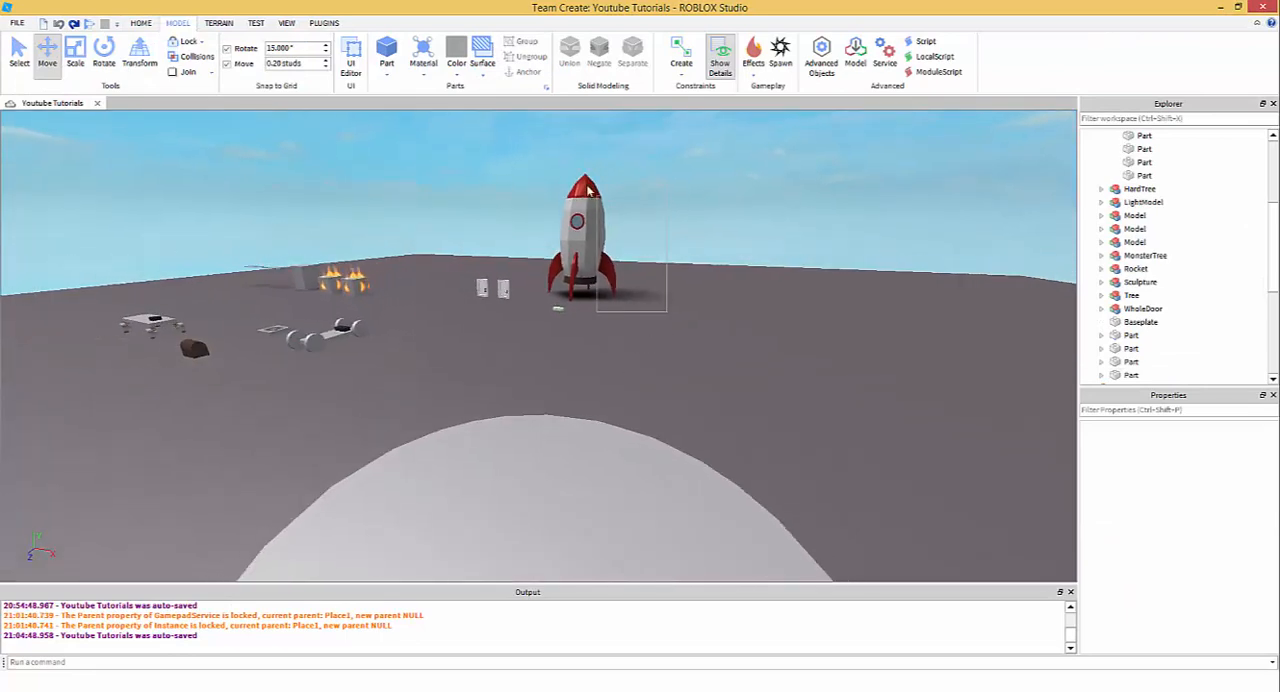
pyautogui.click(598, 250)
pyautogui.click(645, 273)
pyautogui.moveTo(618, 326); pyautogui.dragTo(598, 345, button='right')
# - Insert an anchored block part with Wood material and a Smooth top surface
pyautogui.click(141, 23)
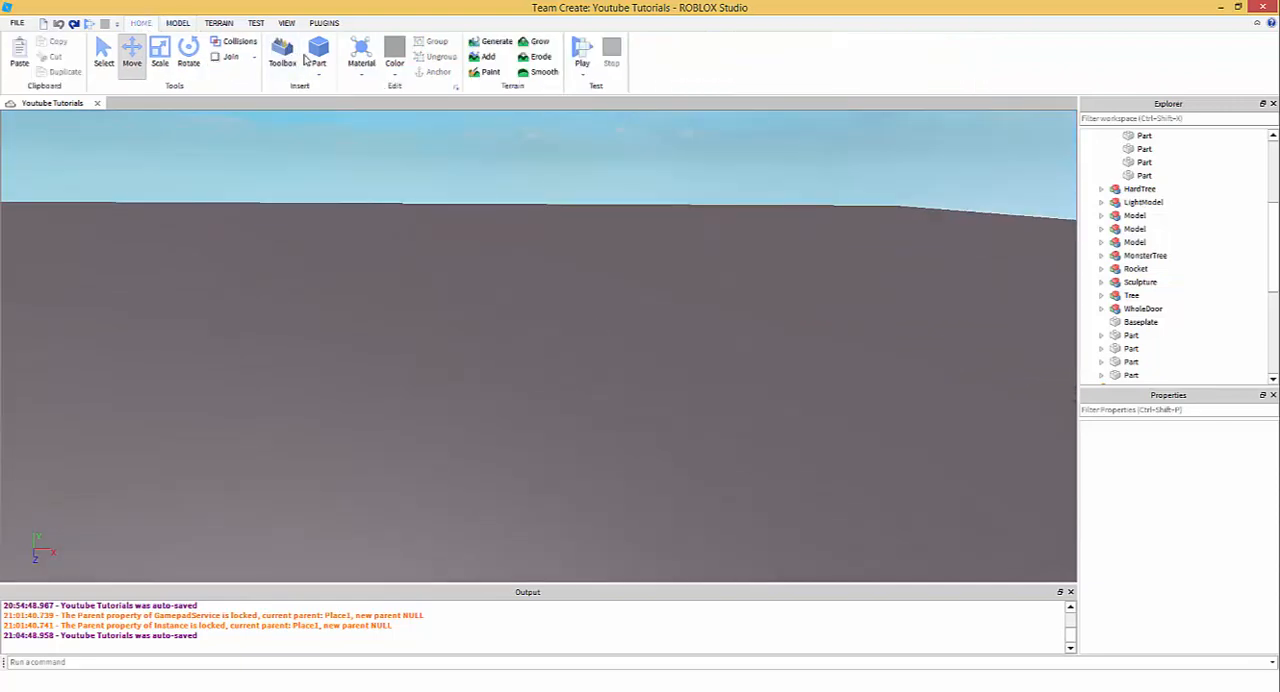
pyautogui.click(177, 23)
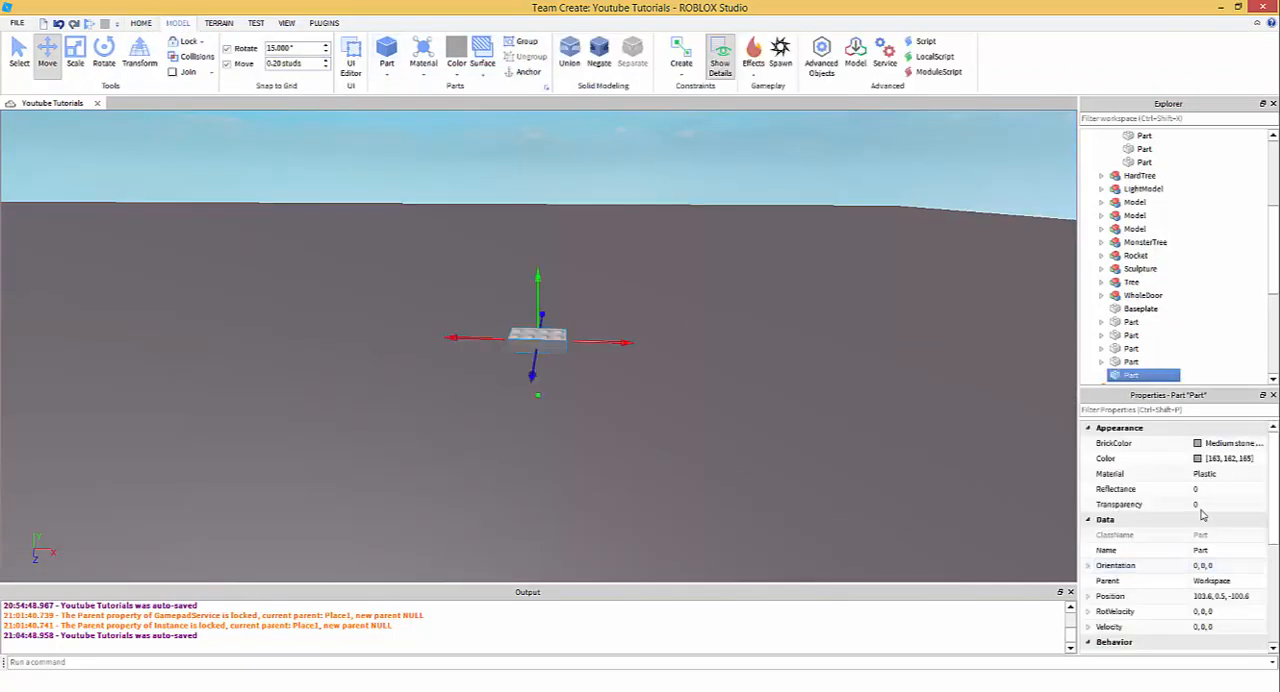
pyautogui.scroll(-2, 1202, 515)
pyautogui.scroll(2, 1190, 487)
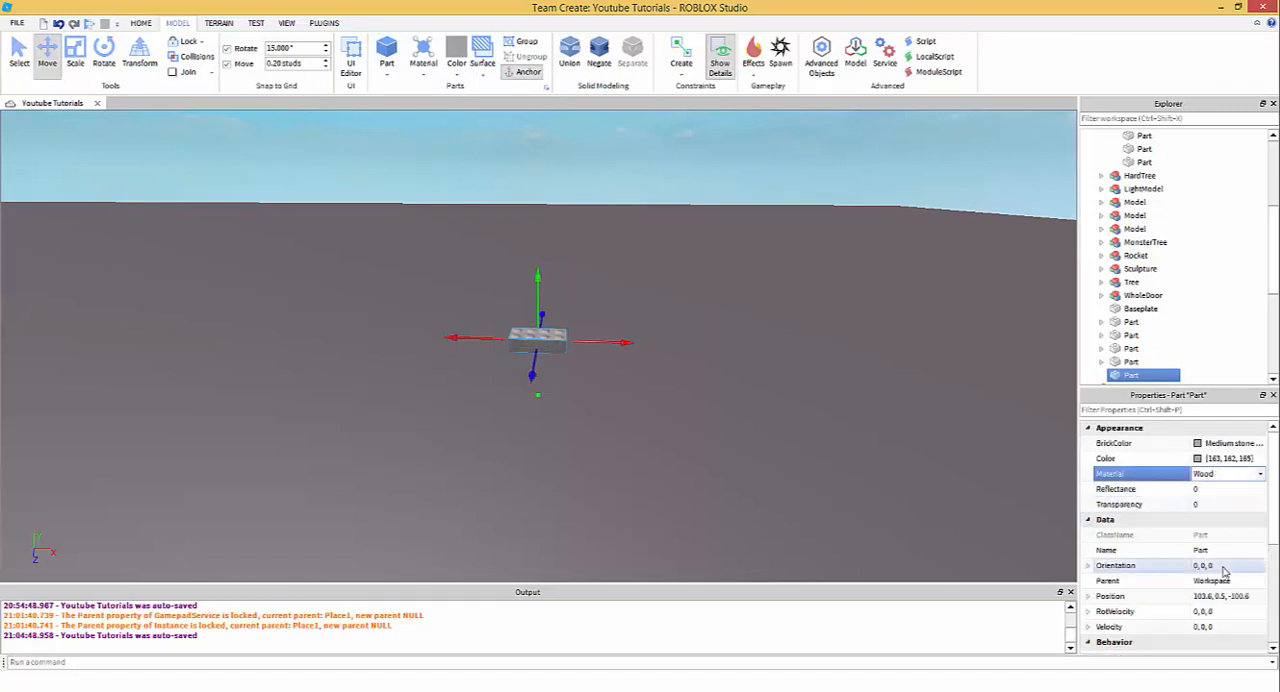
pyautogui.scroll(-6, 1197, 538)
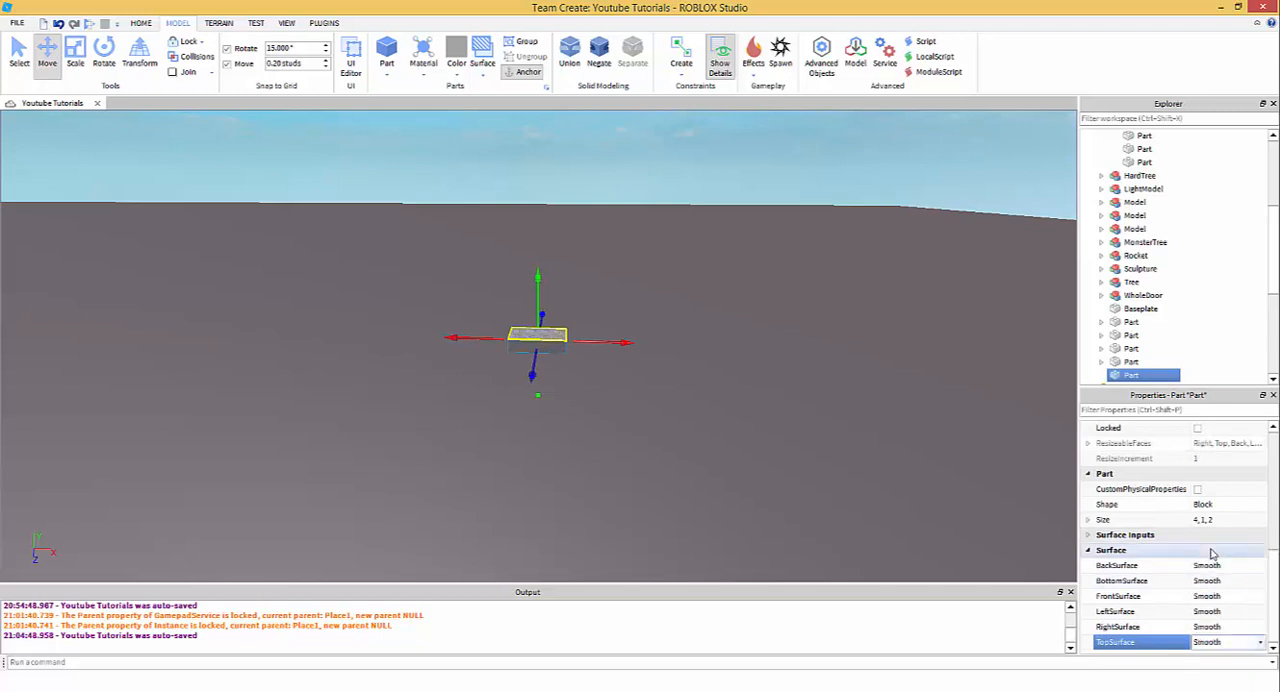
# - Set the wooden part's BrickColor to Dirt brown
pyautogui.scroll(6, 1212, 554)
pyautogui.click(1200, 443)
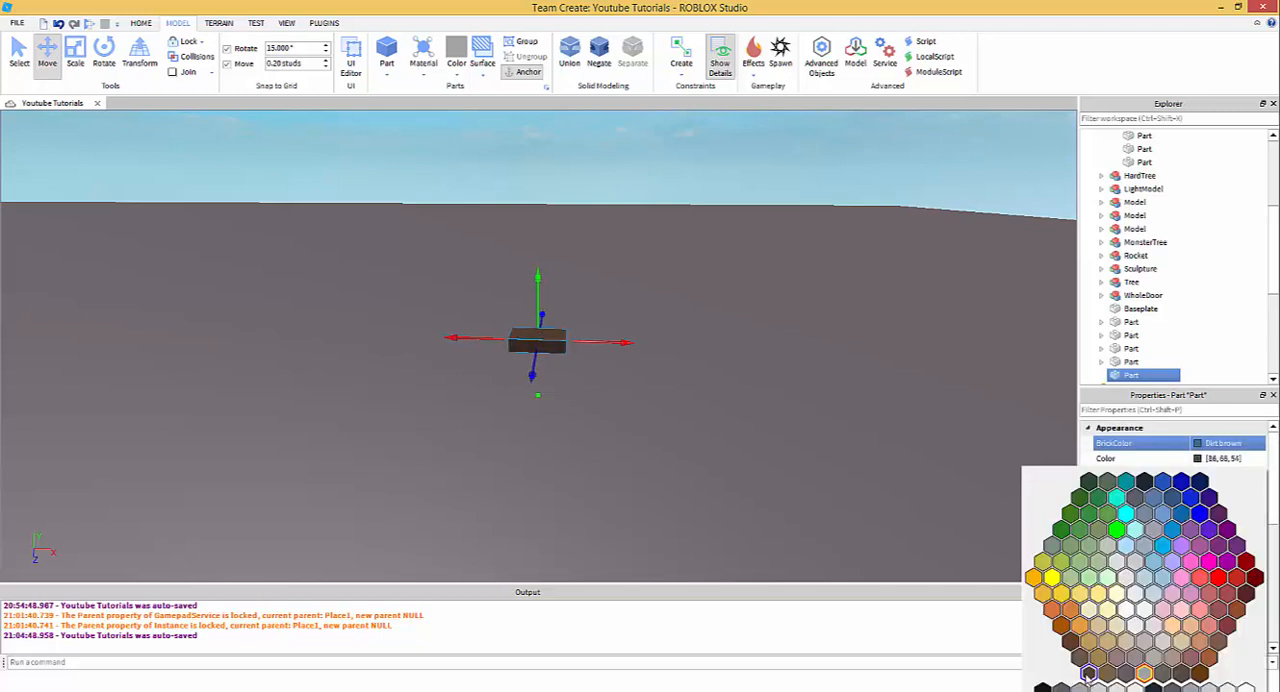
pyautogui.click(1089, 675)
pyautogui.click(710, 411)
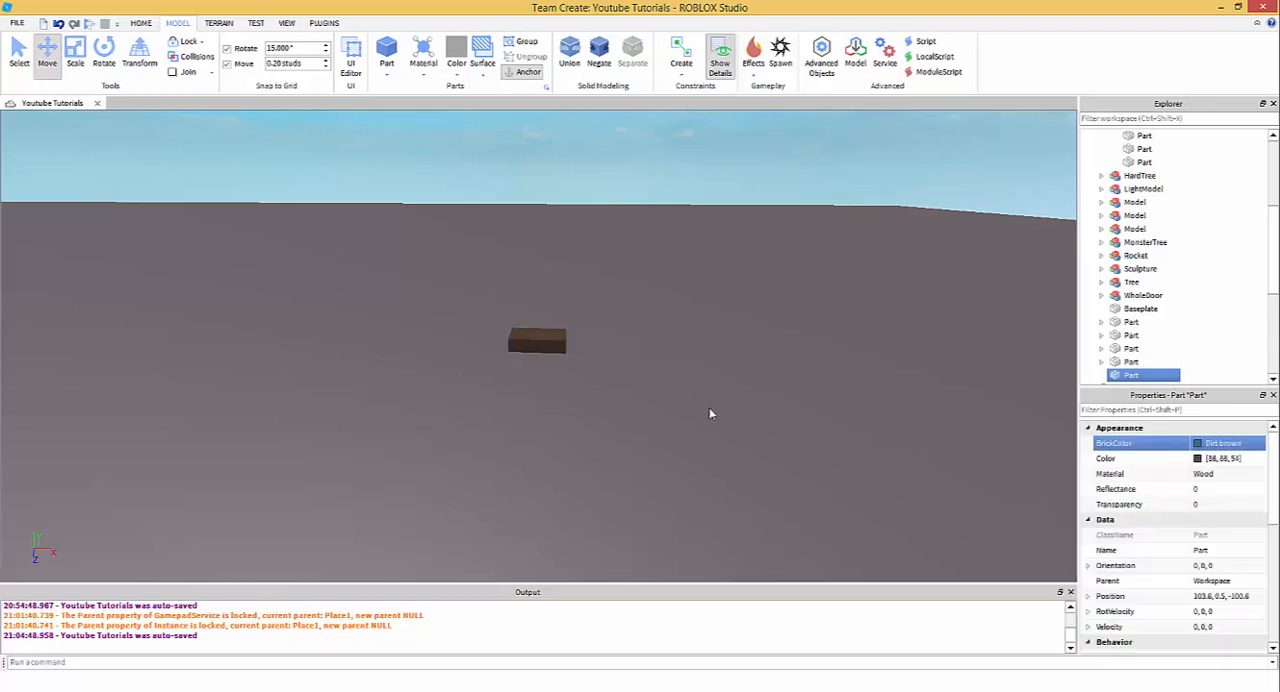
# - Move the brown part to about 95.4, 0.5, -95.8 on the baseplate, turned 90 degrees about the vertical axis
pyautogui.scroll(4, 525, 322)
pyautogui.click(523, 321)
pyautogui.click(72, 62)
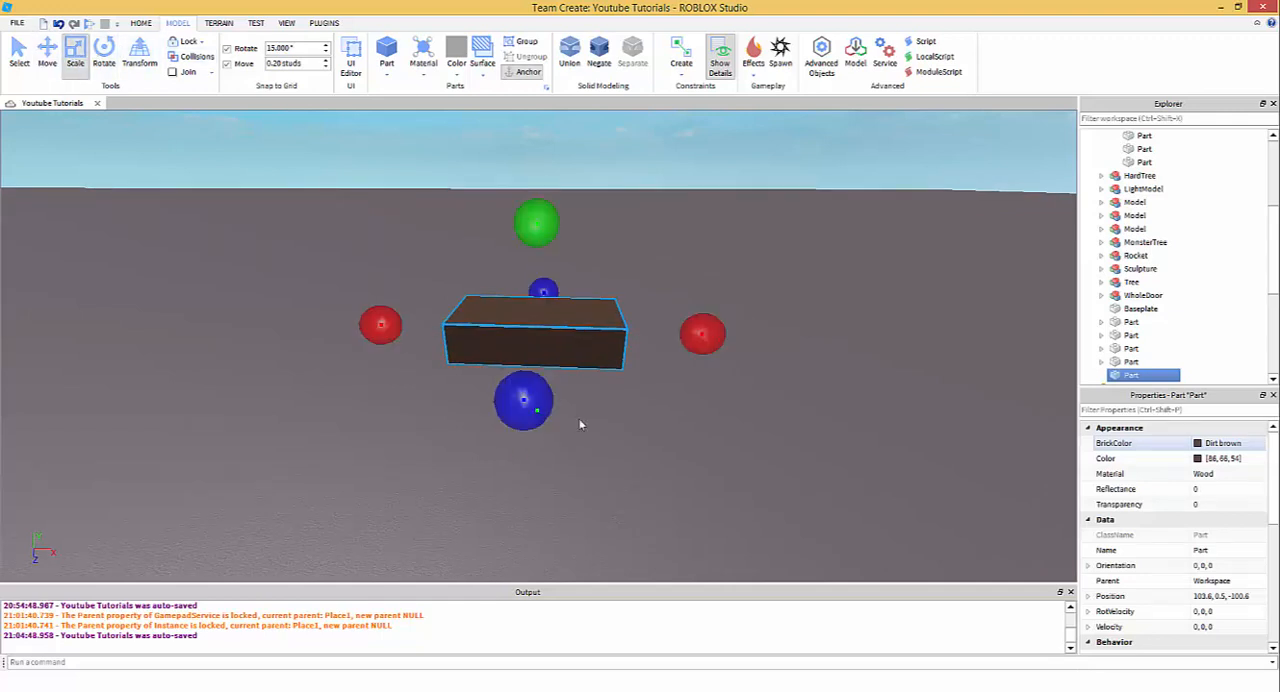
pyautogui.moveTo(573, 343); pyautogui.dragTo(527, 383)
pyautogui.scroll(-1, 580, 329)
pyautogui.scroll(-1, 562, 353)
pyautogui.moveTo(620, 432); pyautogui.dragTo(613, 405, button='right')
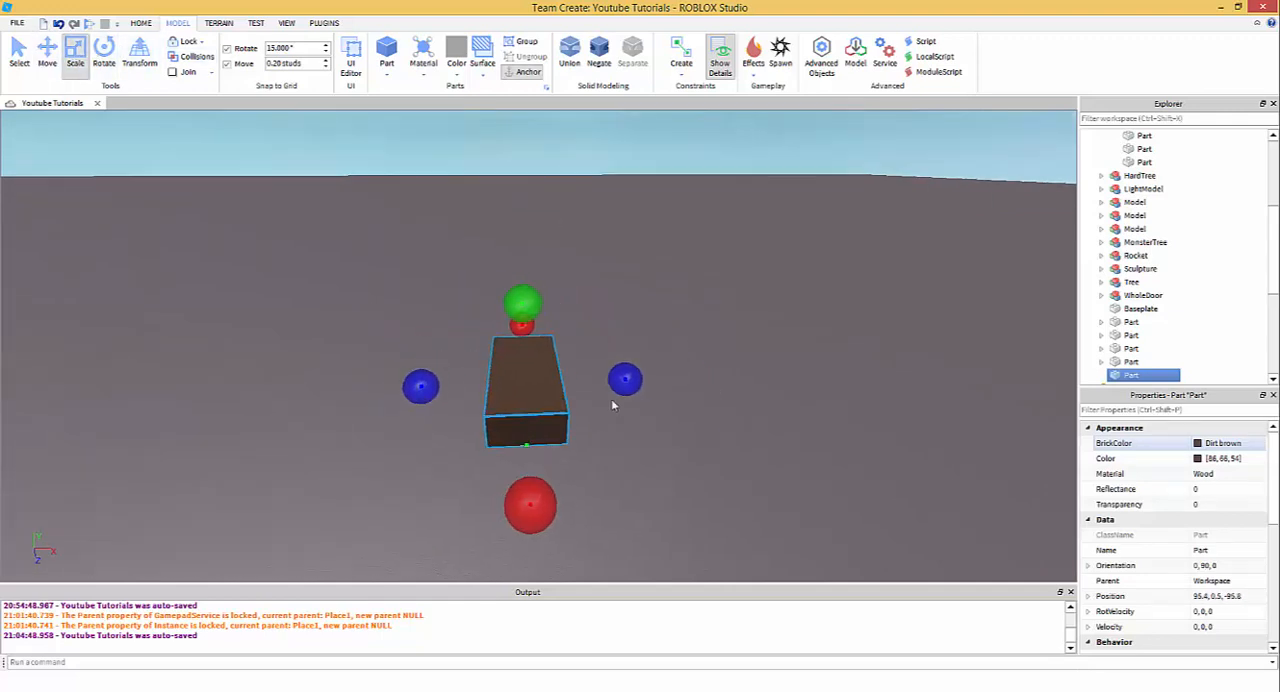
# - Scale the brown part down in width and height into a thin beam
pyautogui.moveTo(620, 378); pyautogui.dragTo(571, 404)
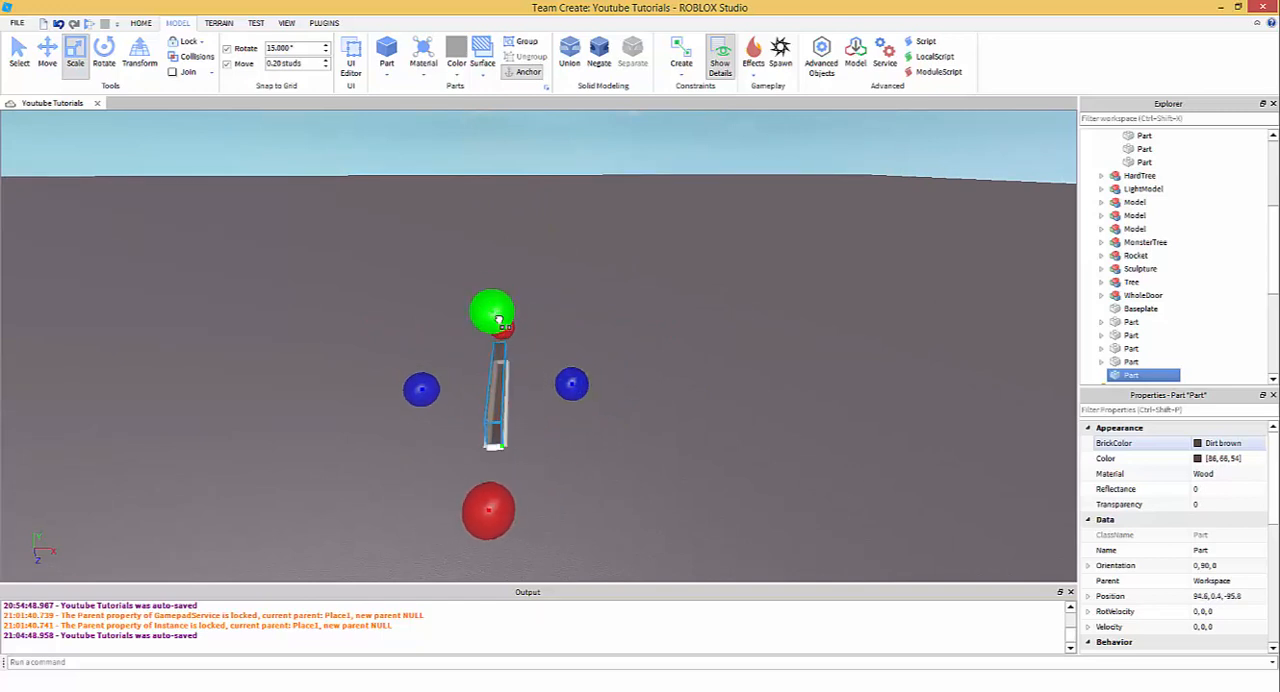
pyautogui.moveTo(500, 321); pyautogui.dragTo(502, 337)
pyautogui.moveTo(629, 408); pyautogui.dragTo(636, 432, button='right')
pyautogui.scroll(-3, 630, 415)
# - Insert the Drooling Zombie model from the Toolbox and stand it beside the thin beam as a size reference
pyautogui.click(143, 25)
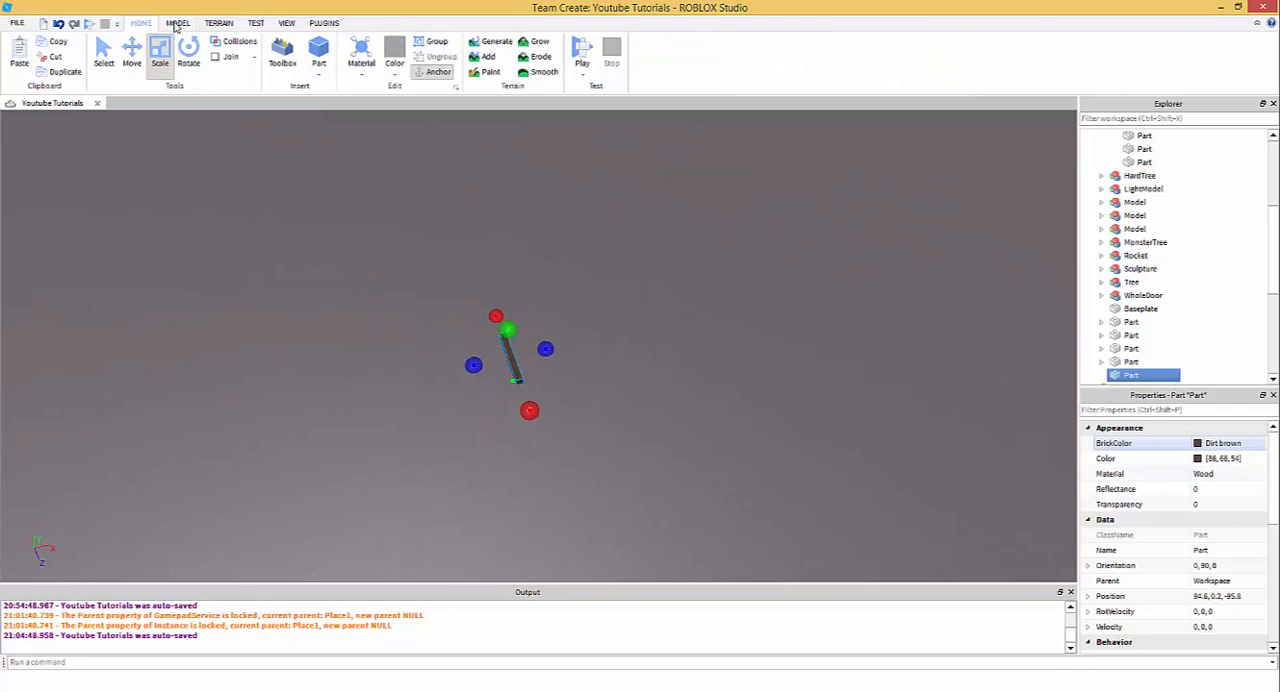
pyautogui.click(281, 60)
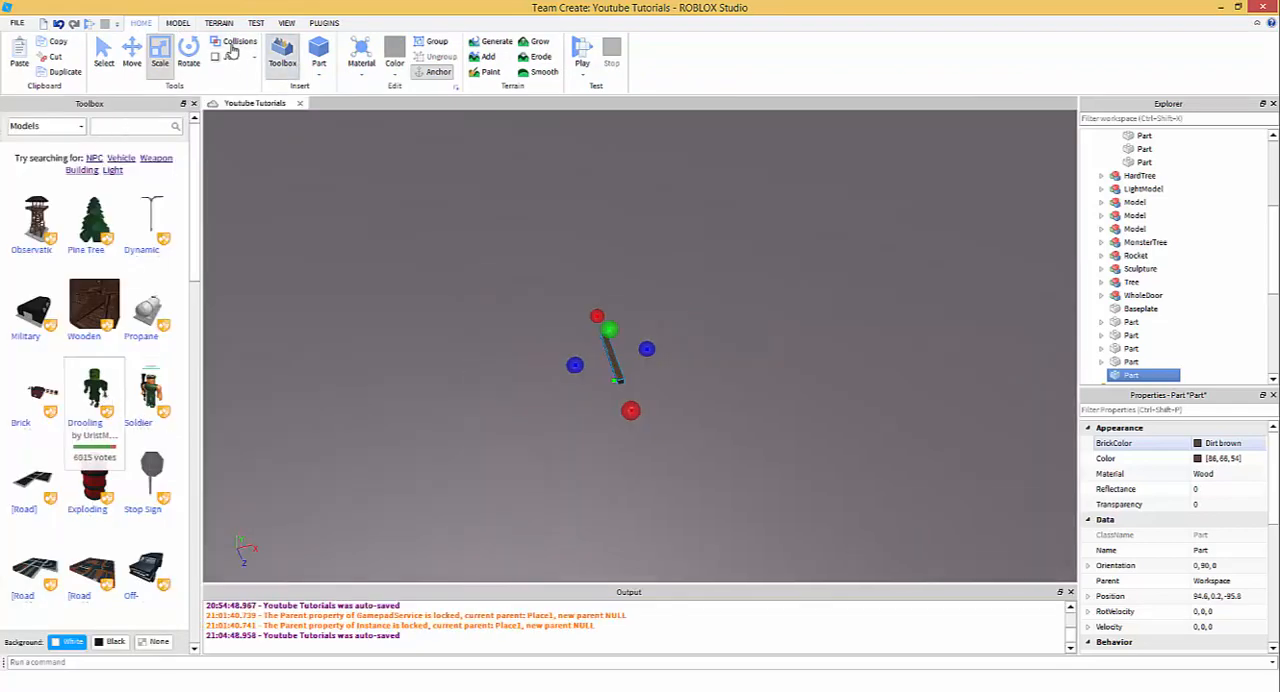
pyautogui.click(195, 104)
pyautogui.moveTo(655, 405); pyautogui.dragTo(534, 371, button='right')
pyautogui.scroll(5, 714, 419)
pyautogui.scroll(-4, 715, 416)
pyautogui.moveTo(520, 365); pyautogui.dragTo(469, 460)
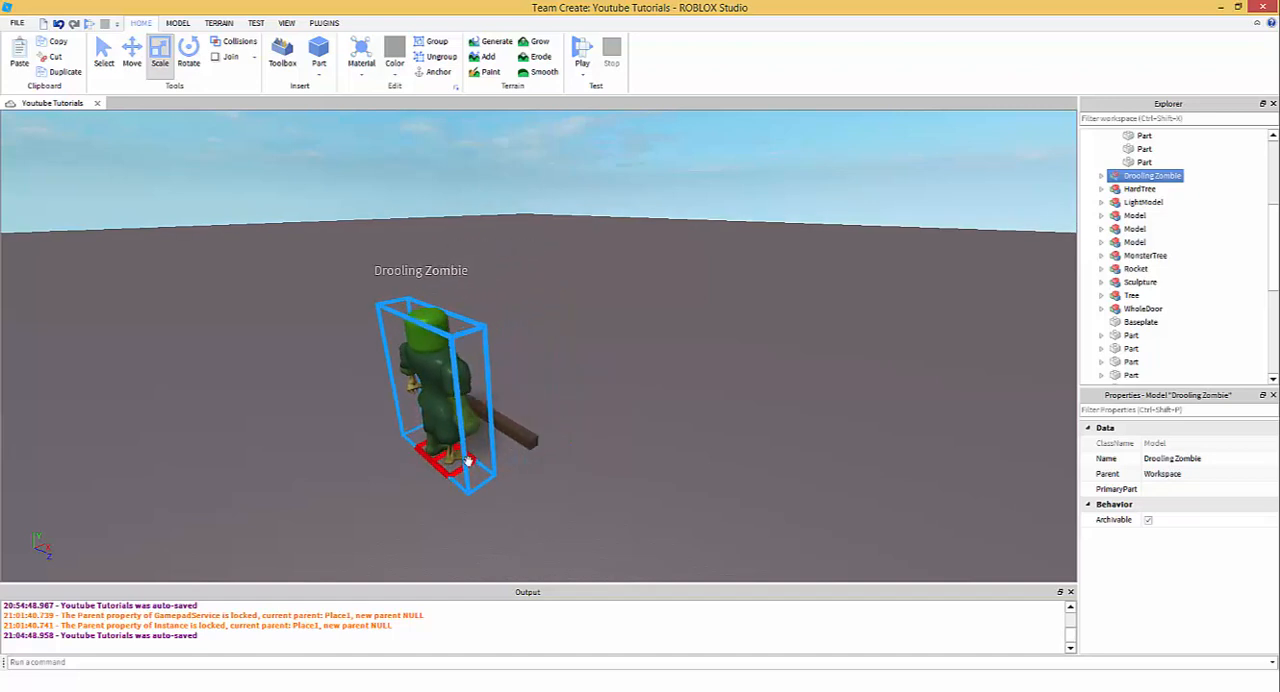
pyautogui.click(588, 420)
pyautogui.moveTo(590, 415); pyautogui.dragTo(579, 438, button='right')
pyautogui.scroll(3, 557, 368)
# - Shorten the thin beam along its length until it is a small cube
pyautogui.click(557, 368)
pyautogui.moveTo(655, 457); pyautogui.dragTo(632, 450)
pyautogui.click(679, 351)
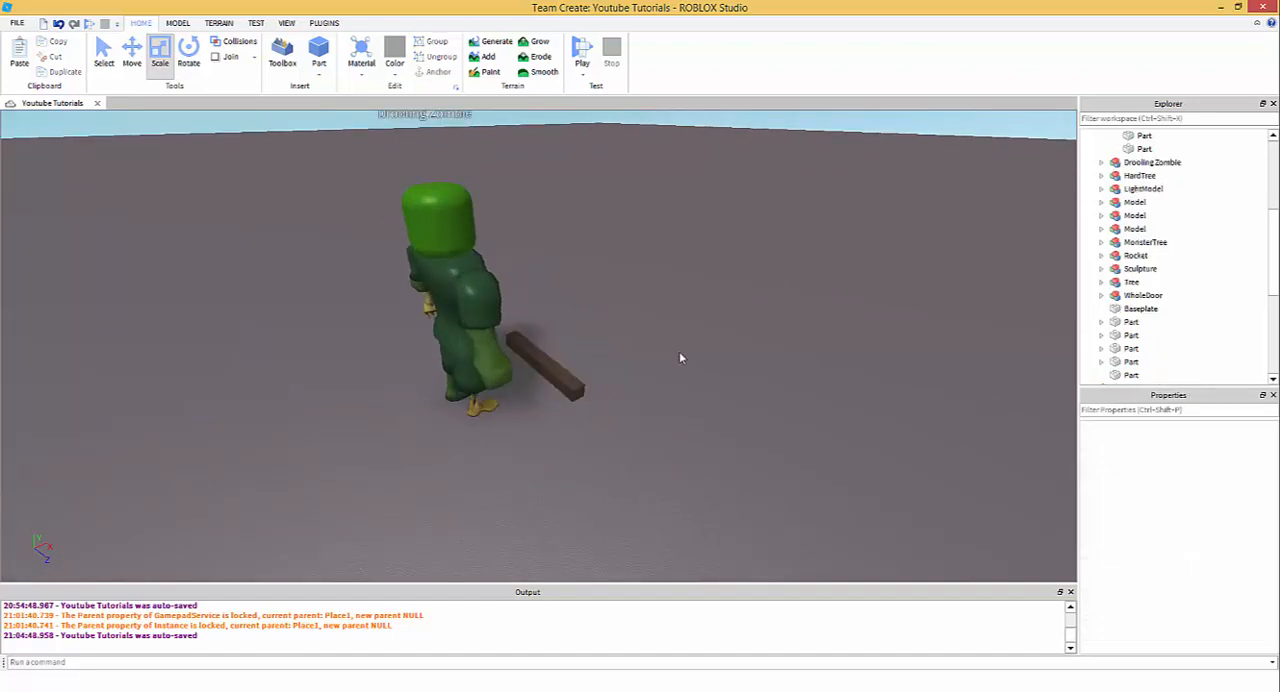
pyautogui.scroll(3, 637, 371)
pyautogui.moveTo(679, 351); pyautogui.dragTo(580, 351, button='right')
pyautogui.click(590, 366)
pyautogui.scroll(3, 590, 366)
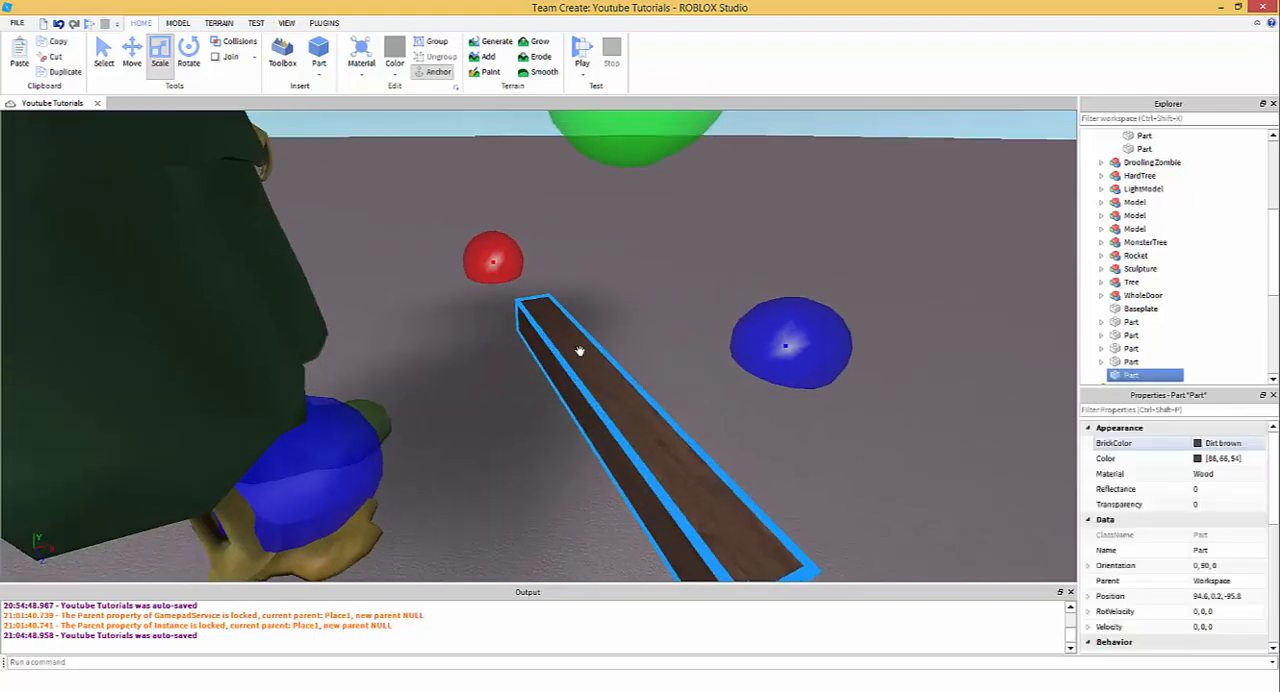
pyautogui.scroll(-3, 580, 351)
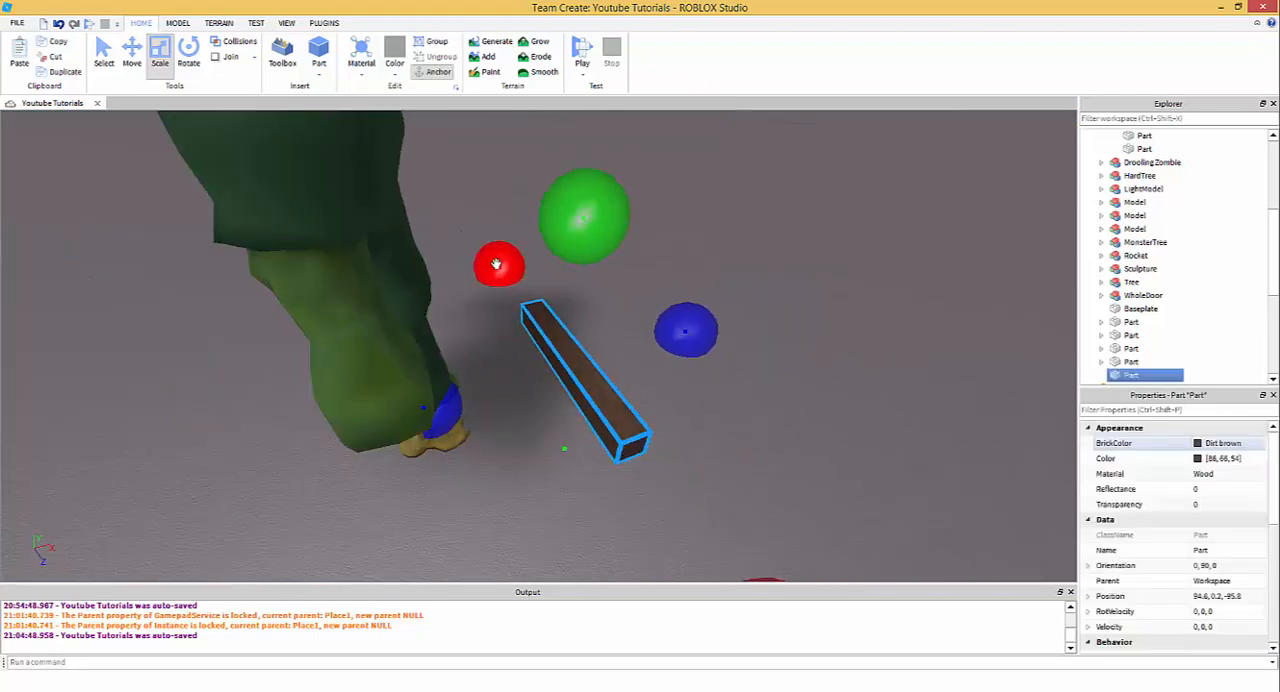
pyautogui.moveTo(500, 264); pyautogui.dragTo(523, 358)
pyautogui.moveTo(523, 358); pyautogui.dragTo(531, 363, button='right')
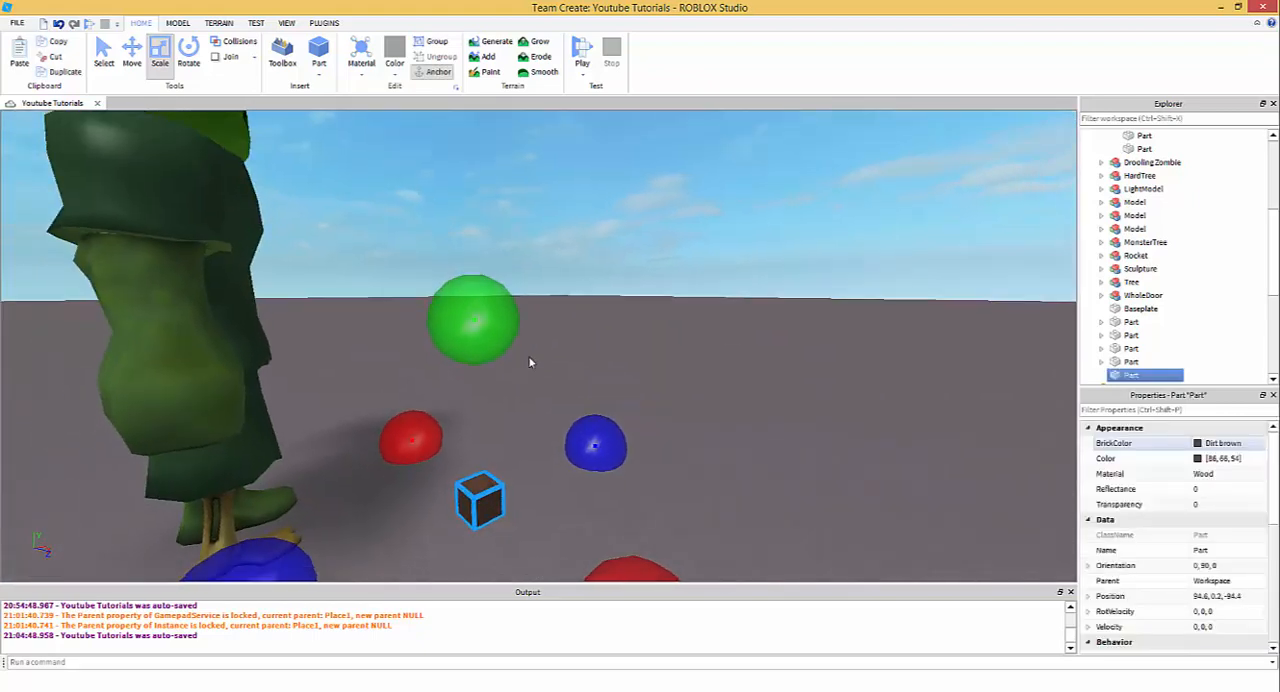
# - Stretch the small brown cube upward into a tall post about 8 studs high, rising above the zombie
pyautogui.scroll(-3, 528, 358)
pyautogui.moveTo(508, 326); pyautogui.dragTo(542, 140)
pyautogui.scroll(-2, 508, 258)
pyautogui.scroll(-1, 541, 178)
pyautogui.scroll(-1, 543, 178)
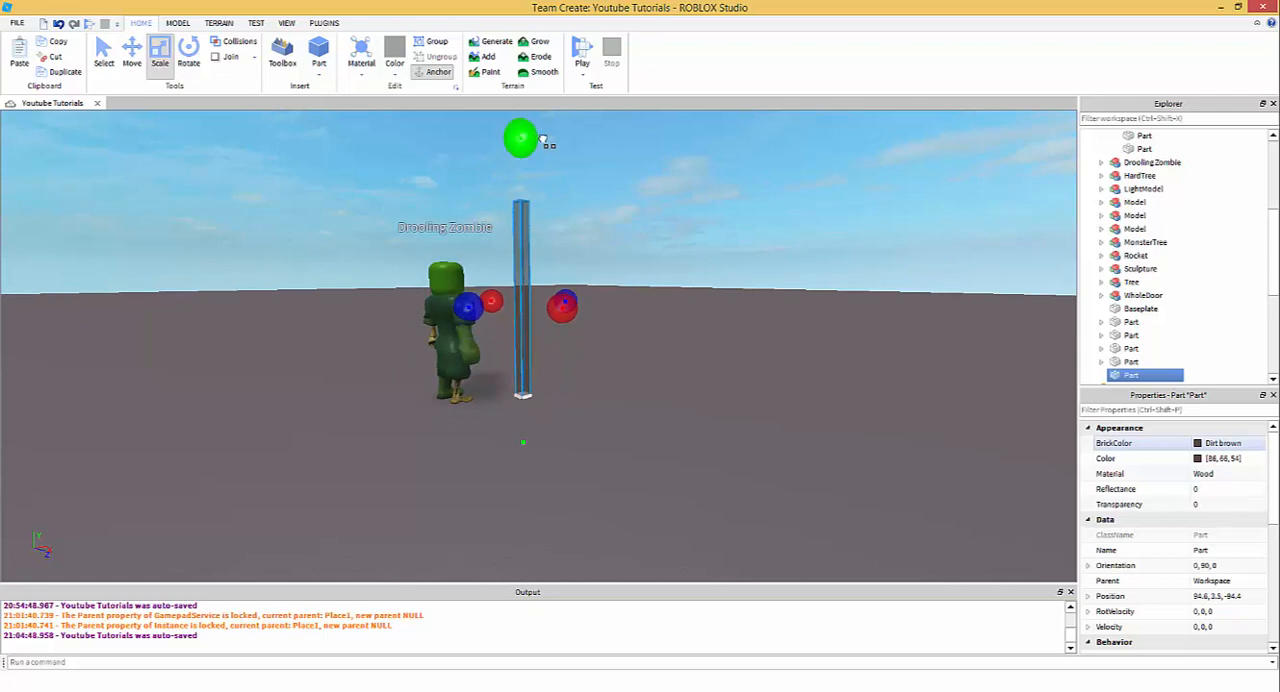
pyautogui.scroll(3, 608, 340)
pyautogui.moveTo(608, 340); pyautogui.dragTo(563, 337, button='right')
pyautogui.scroll(-3, 617, 340)
pyautogui.scroll(2, 602, 380)
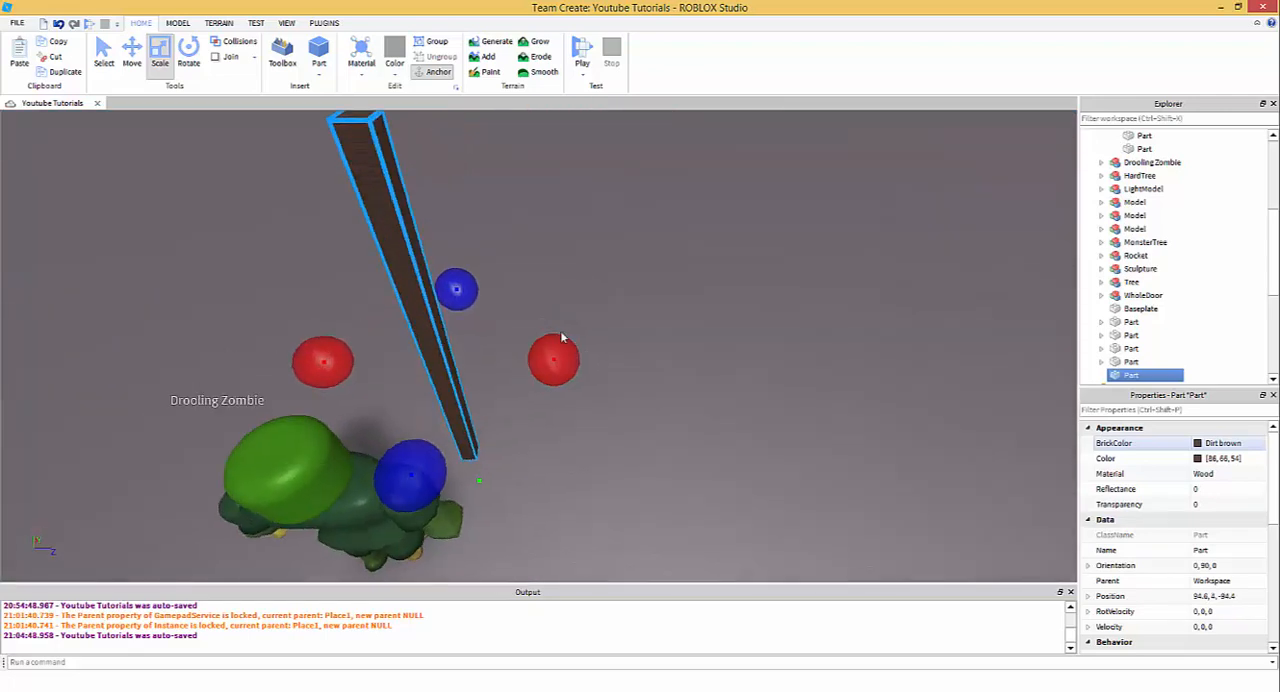
pyautogui.scroll(-3, 563, 337)
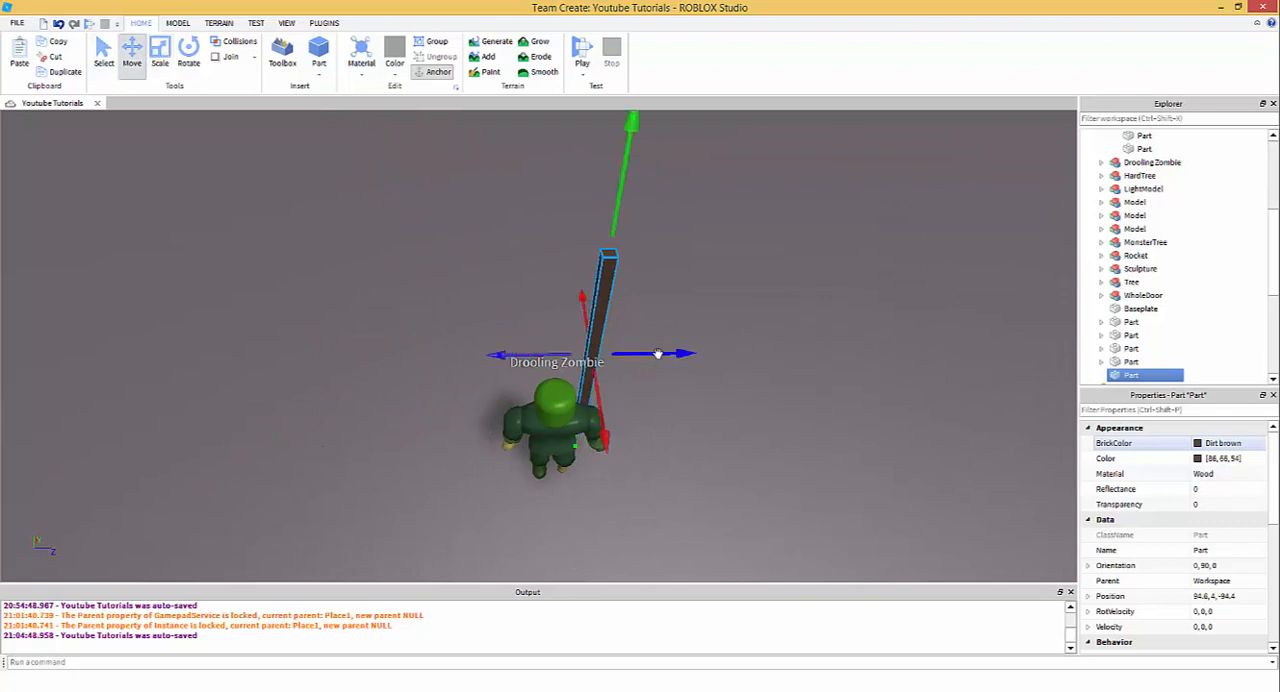
# - Scale the brown post further upward, to about 10 studs tall
pyautogui.press('d')
pyautogui.click(156, 60)
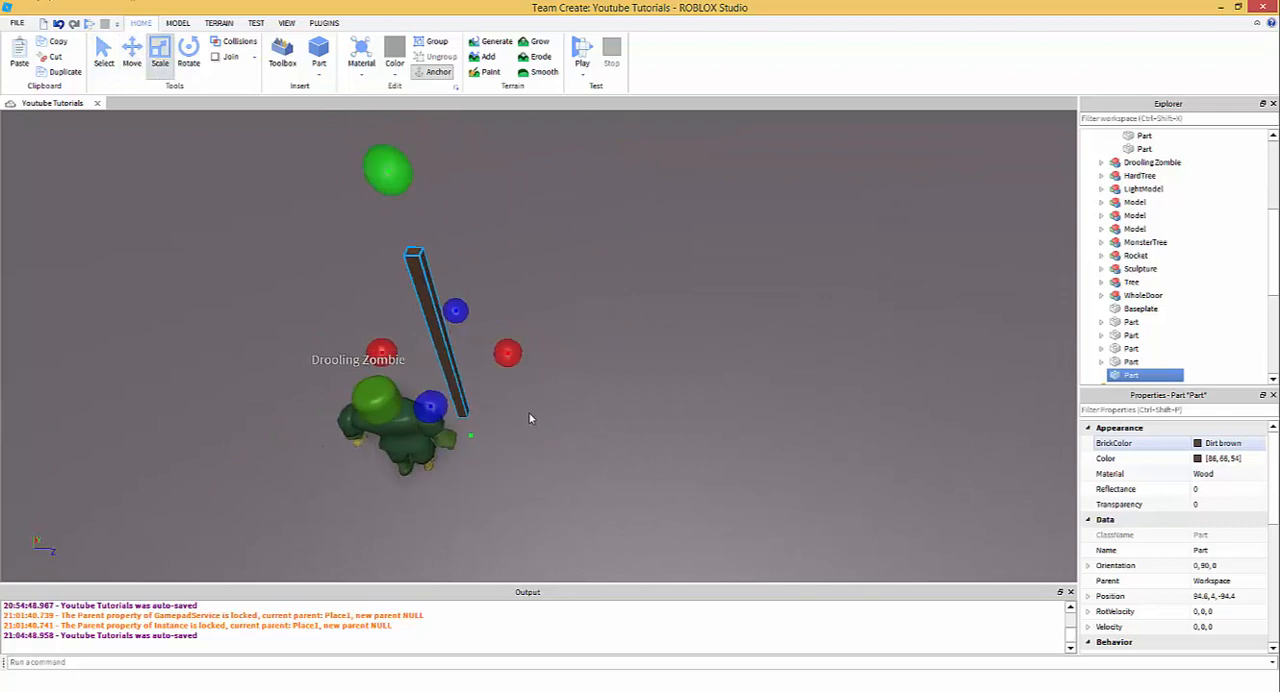
pyautogui.moveTo(529, 413); pyautogui.dragTo(575, 369, button='right')
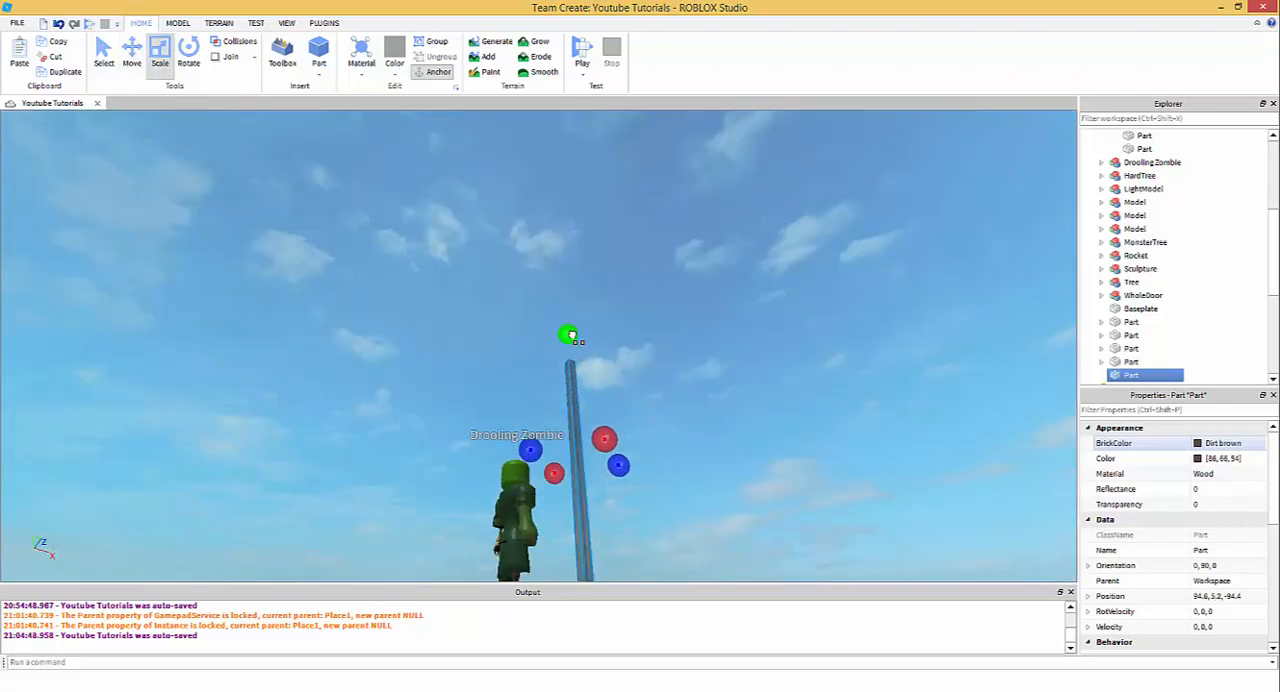
# - Duplicate the tall post and move the copy about 3 studs sideways, to the zombie's other side
pyautogui.click(135, 54)
pyautogui.moveTo(480, 330); pyautogui.dragTo(612, 418, button='right')
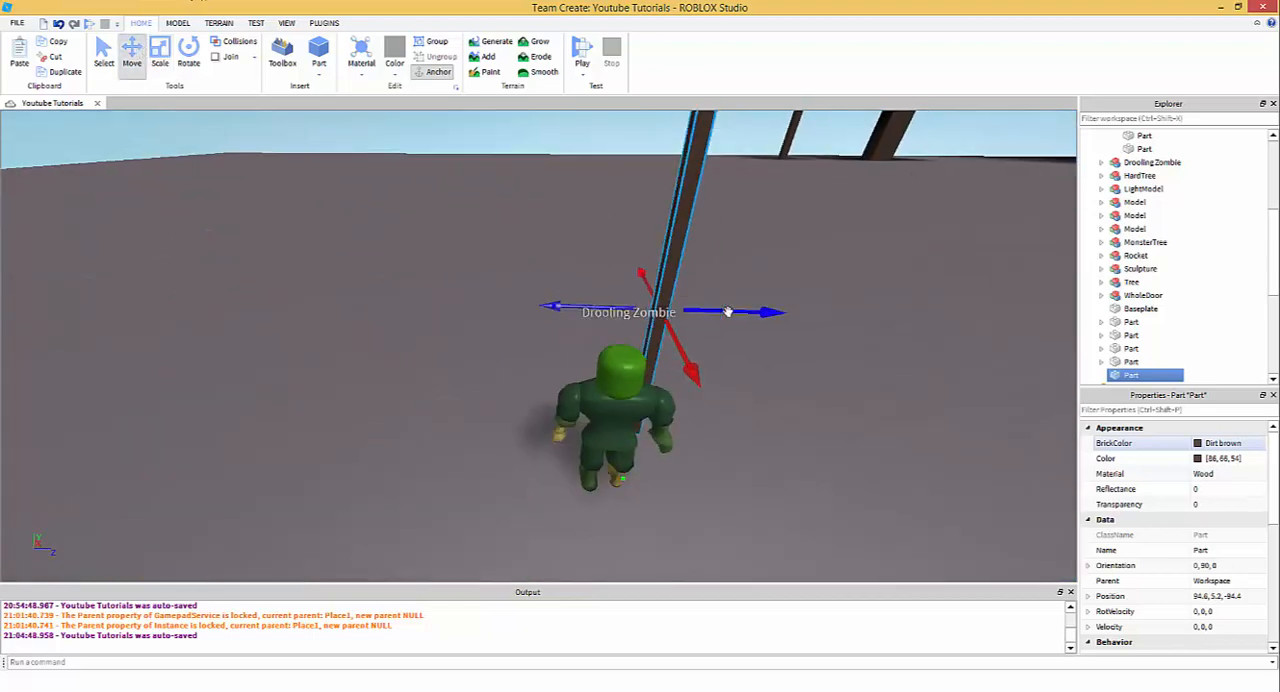
pyautogui.hotkey('ctrl', 'd')
pyautogui.moveTo(729, 311); pyautogui.dragTo(606, 366)
pyautogui.press('d')
pyautogui.scroll(-3, 630, 377)
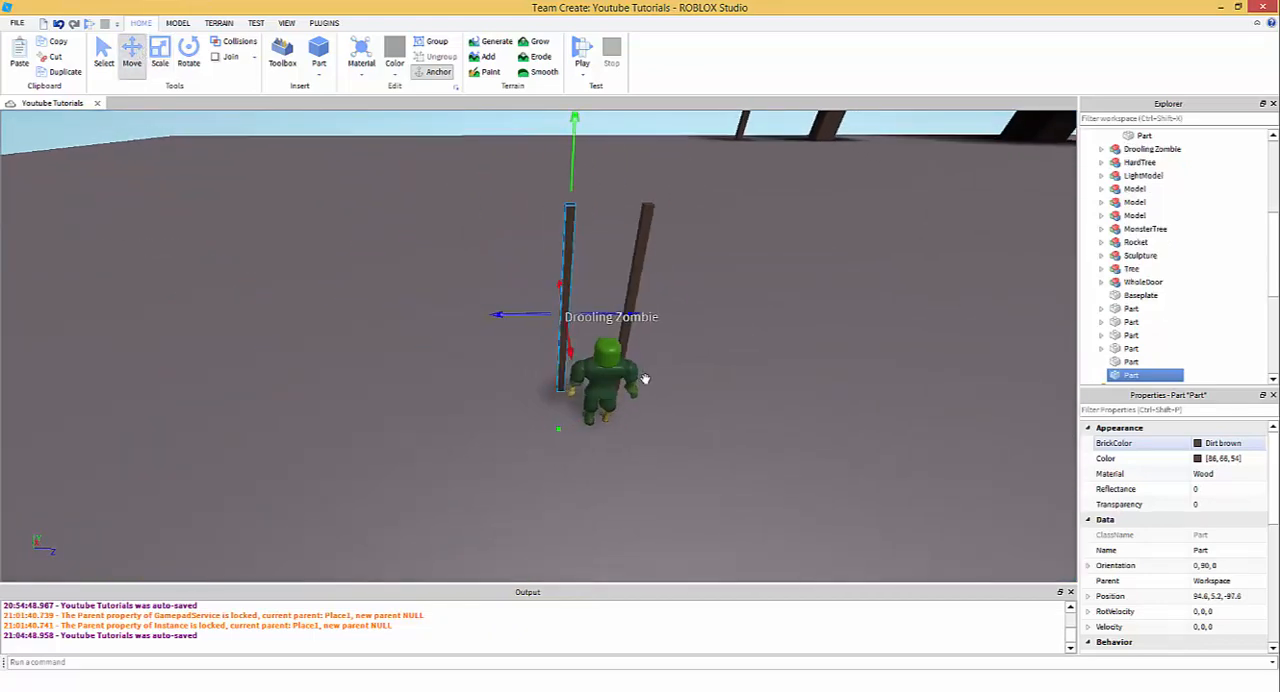
pyautogui.press('d')
pyautogui.click(620, 322)
# - Nudge the copied post slightly toward the original one to narrow the gap between them
pyautogui.press('w')
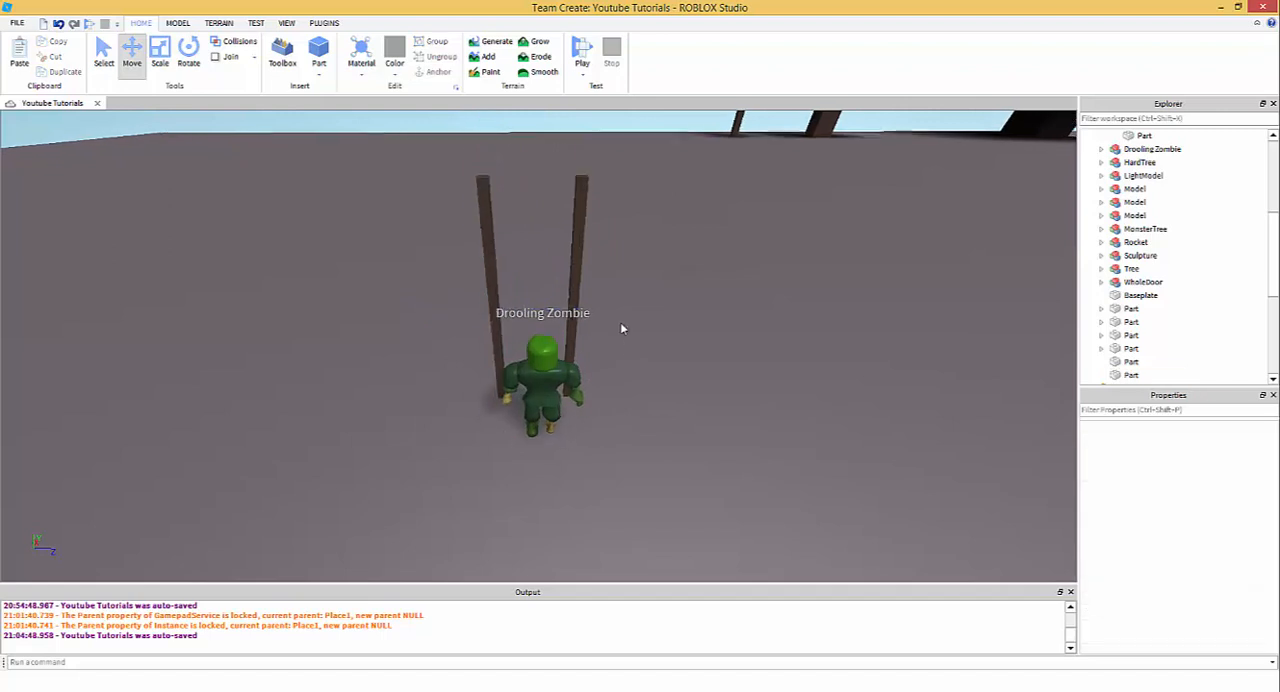
pyautogui.moveTo(620, 322); pyautogui.dragTo(616, 316, button='right')
pyautogui.click(519, 307)
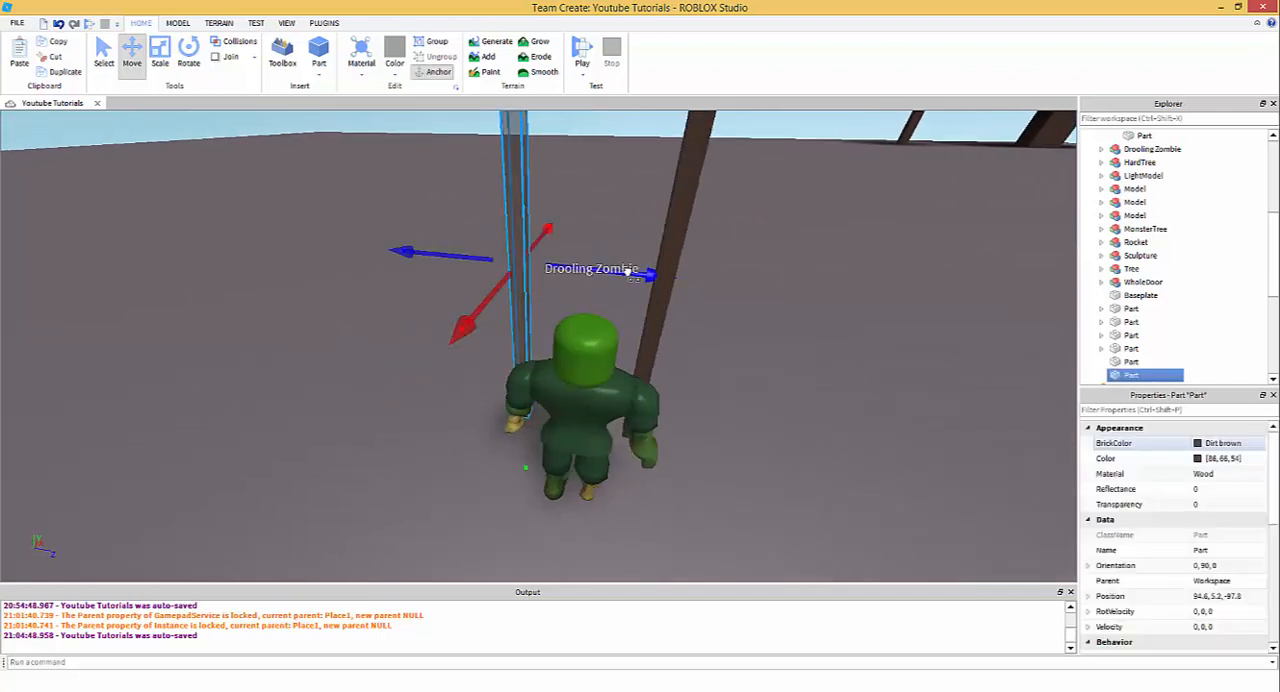
pyautogui.moveTo(630, 275); pyautogui.dragTo(648, 290)
pyautogui.click(738, 338)
pyautogui.press('d')
pyautogui.moveTo(738, 338); pyautogui.dragTo(724, 337, button='right')
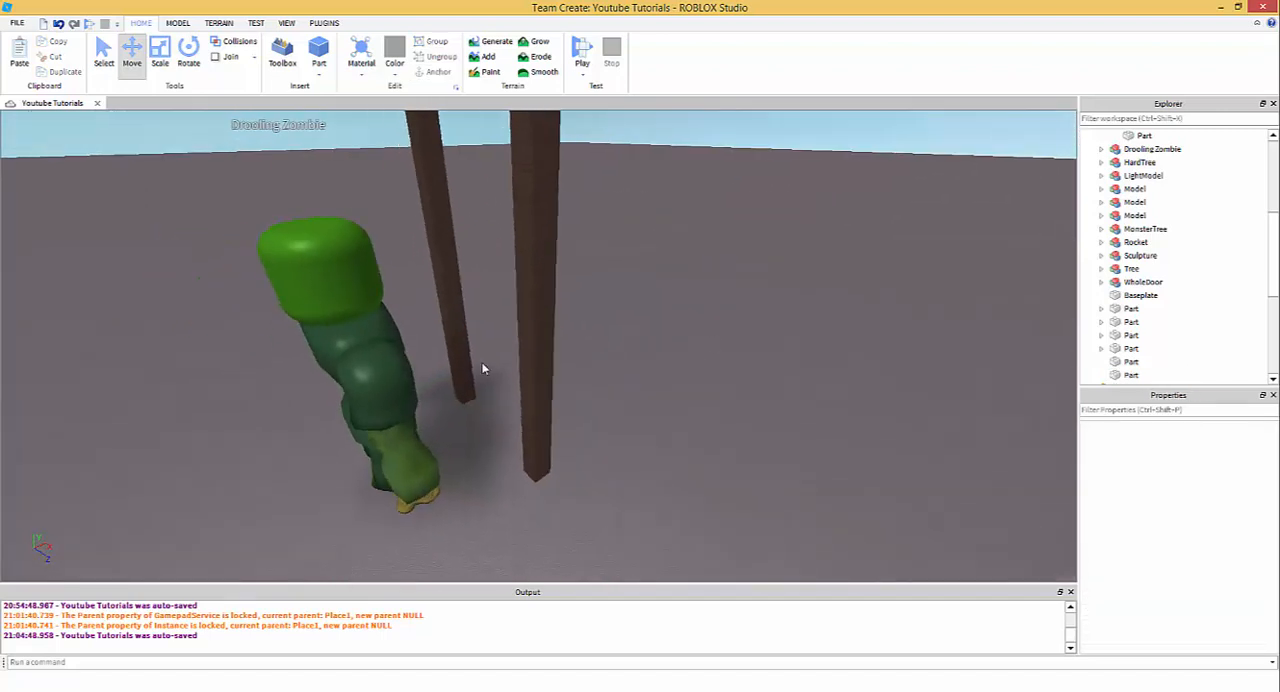
# - Duplicate the original post and scale the copy sideways into a wide board filling the gap between the two posts
pyautogui.click(539, 387)
pyautogui.scroll(-3, 539, 380)
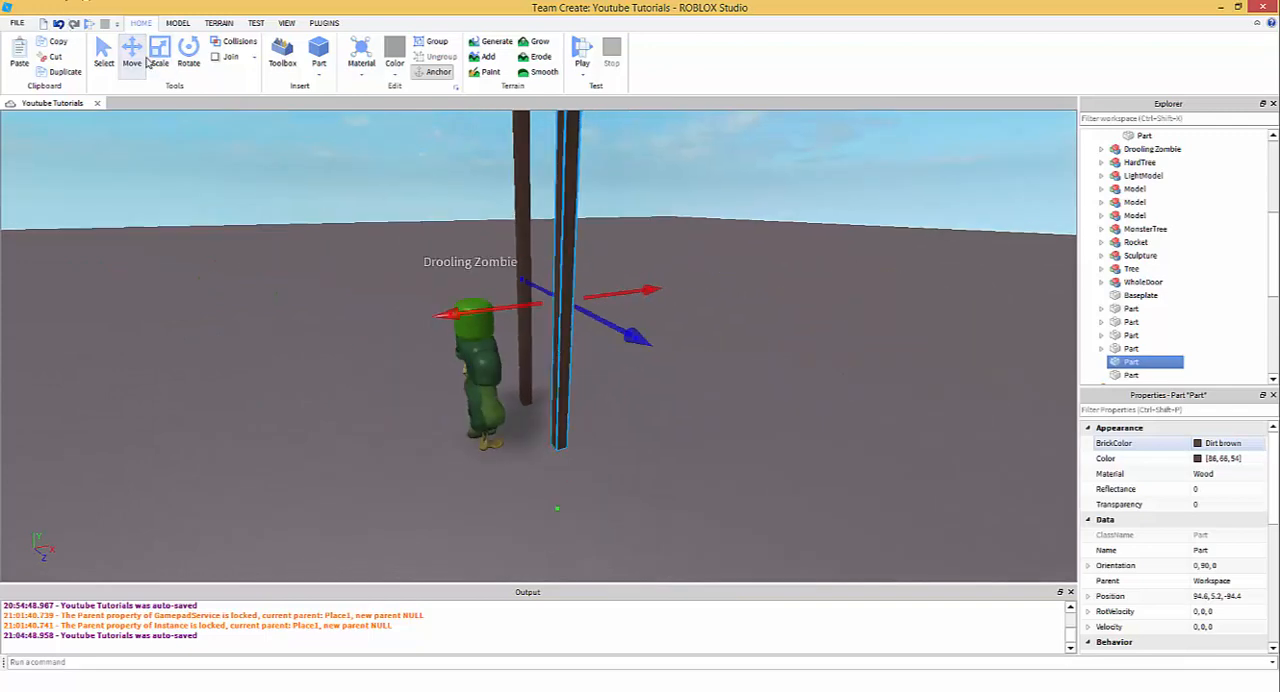
pyautogui.scroll(4, 517, 388)
pyautogui.moveTo(517, 388); pyautogui.dragTo(514, 390, button='right')
pyautogui.scroll(-4, 514, 390)
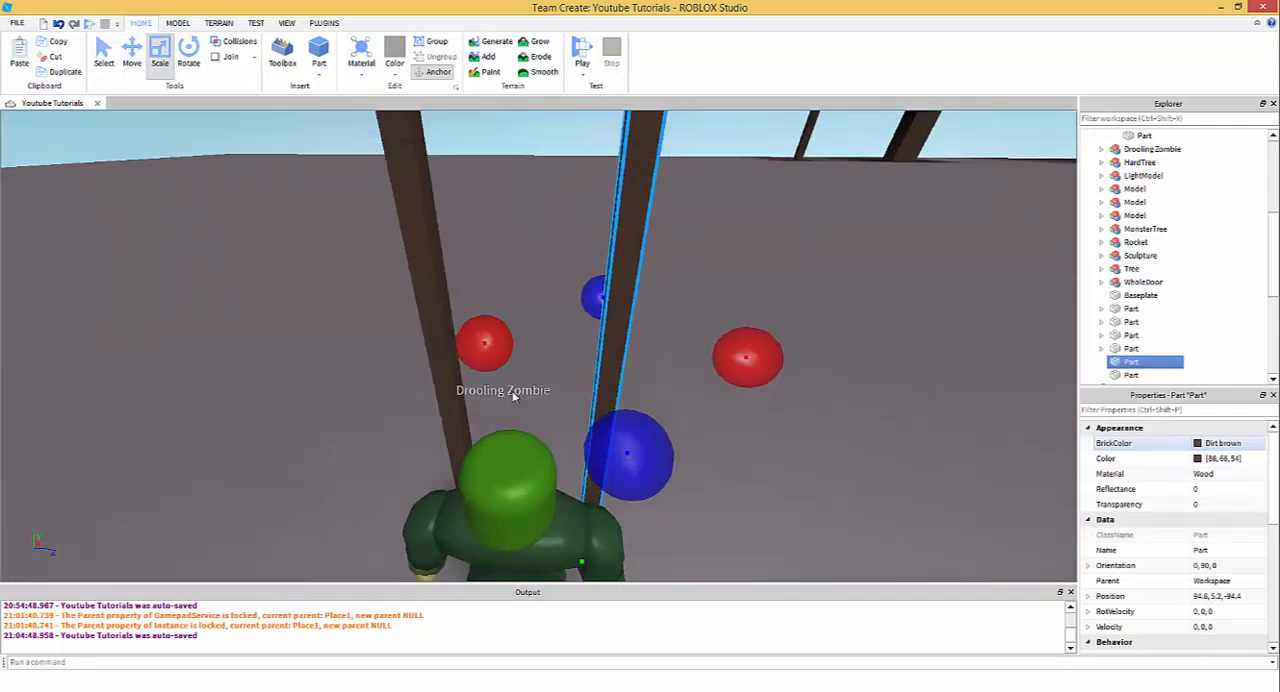
pyautogui.hotkey('ctrl', 'd')
pyautogui.press('a')
pyautogui.moveTo(495, 341); pyautogui.dragTo(497, 403)
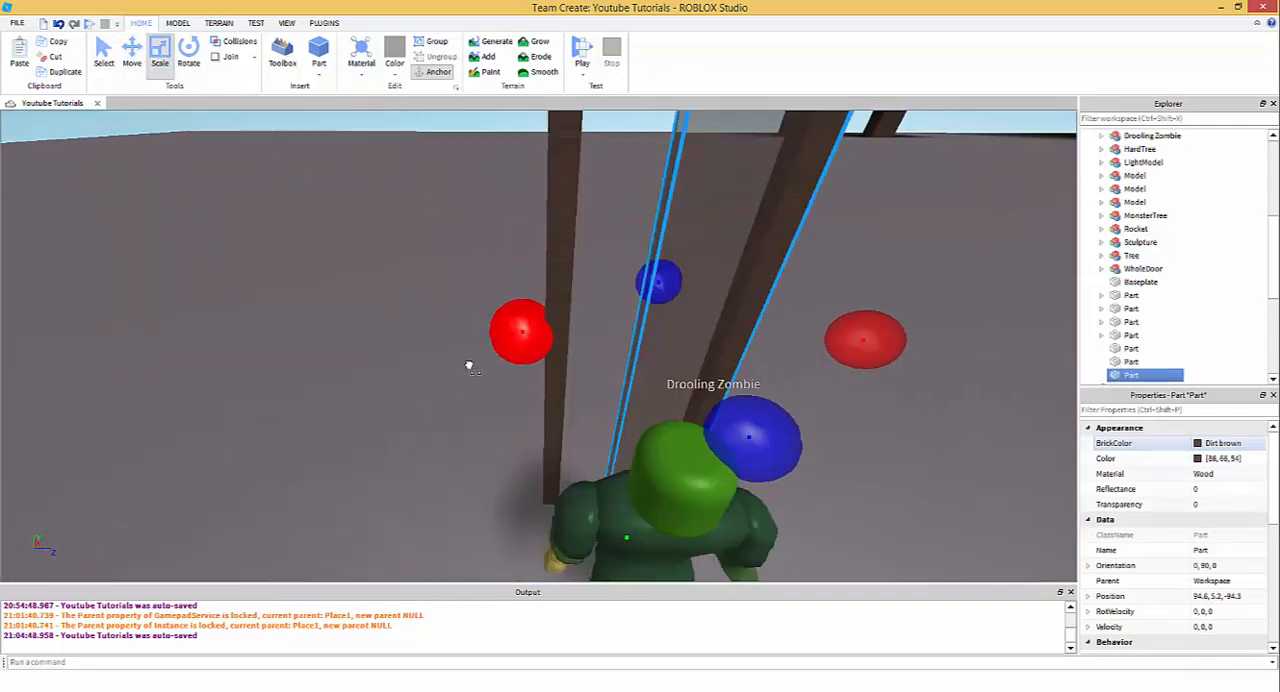
pyautogui.moveTo(497, 403); pyautogui.dragTo(541, 471, button='right')
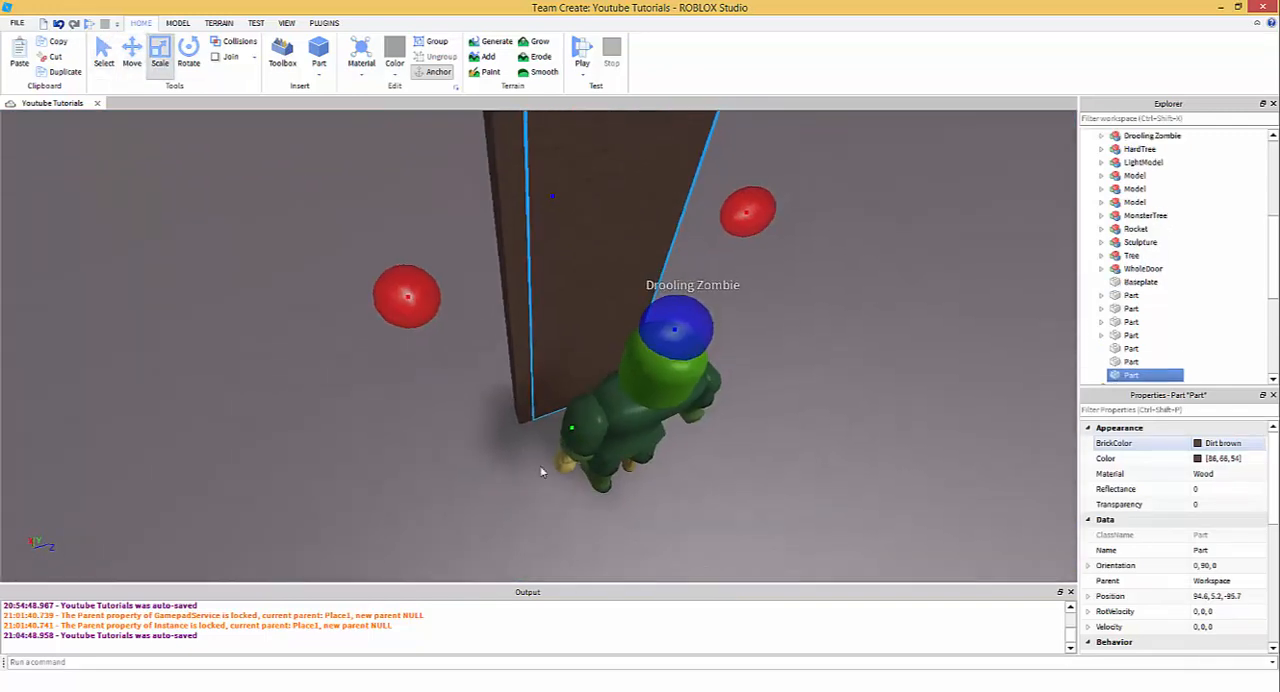
# - Scale the board's height down into a thin rung and position it low between the two posts
pyautogui.moveTo(572, 433); pyautogui.dragTo(570, 397)
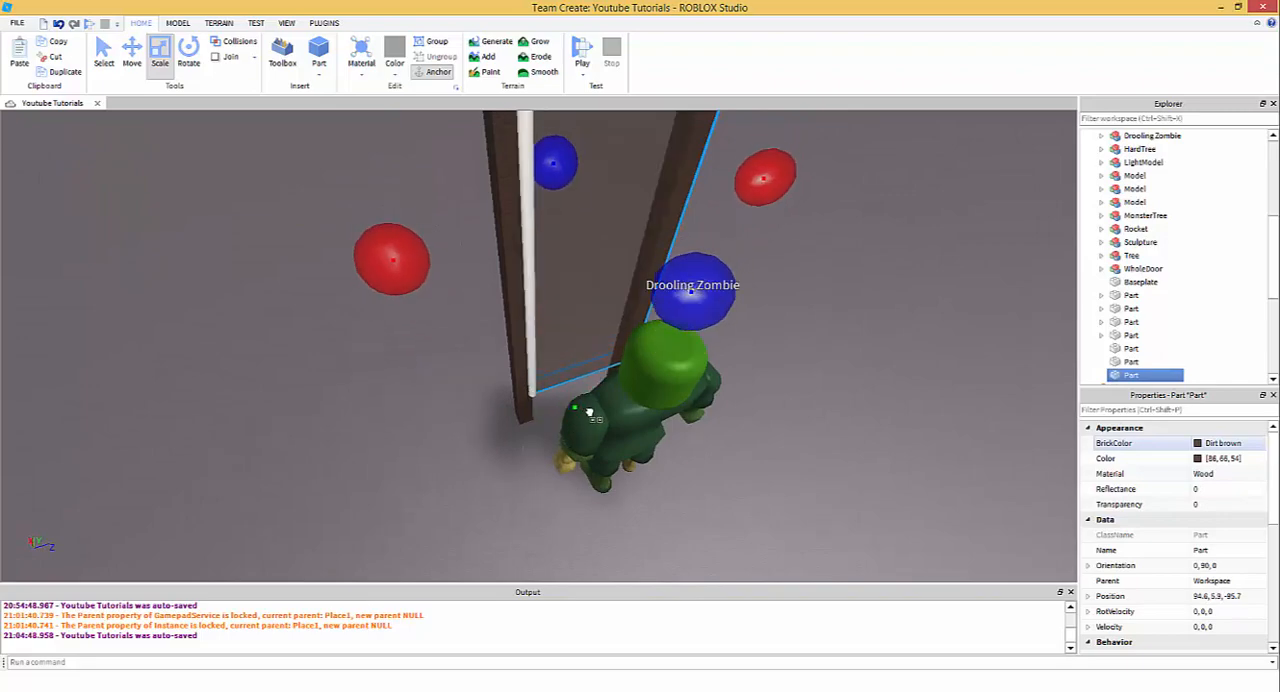
pyautogui.scroll(3, 566, 437)
pyautogui.moveTo(560, 452); pyautogui.dragTo(550, 399, button='right')
pyautogui.scroll(-4, 550, 399)
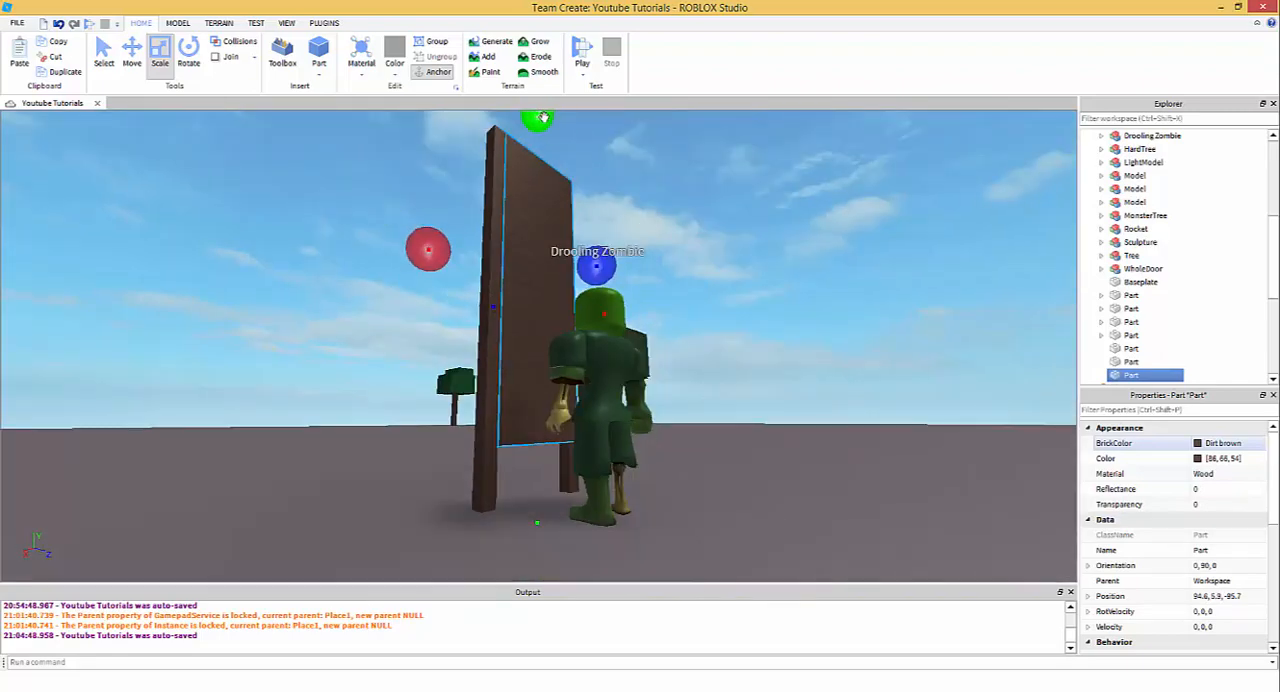
pyautogui.moveTo(543, 117); pyautogui.dragTo(566, 437)
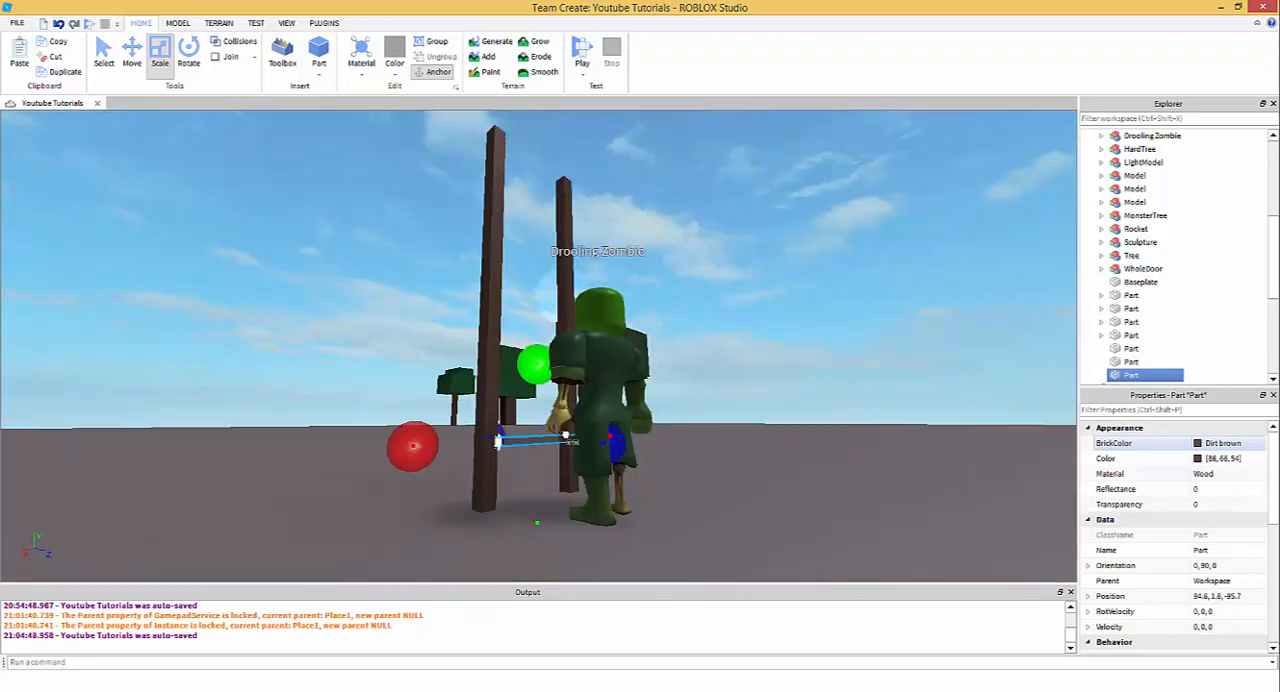
pyautogui.scroll(4, 577, 372)
pyautogui.moveTo(577, 372); pyautogui.dragTo(577, 371, button='right')
pyautogui.scroll(-4, 578, 372)
pyautogui.scroll(3, 577, 371)
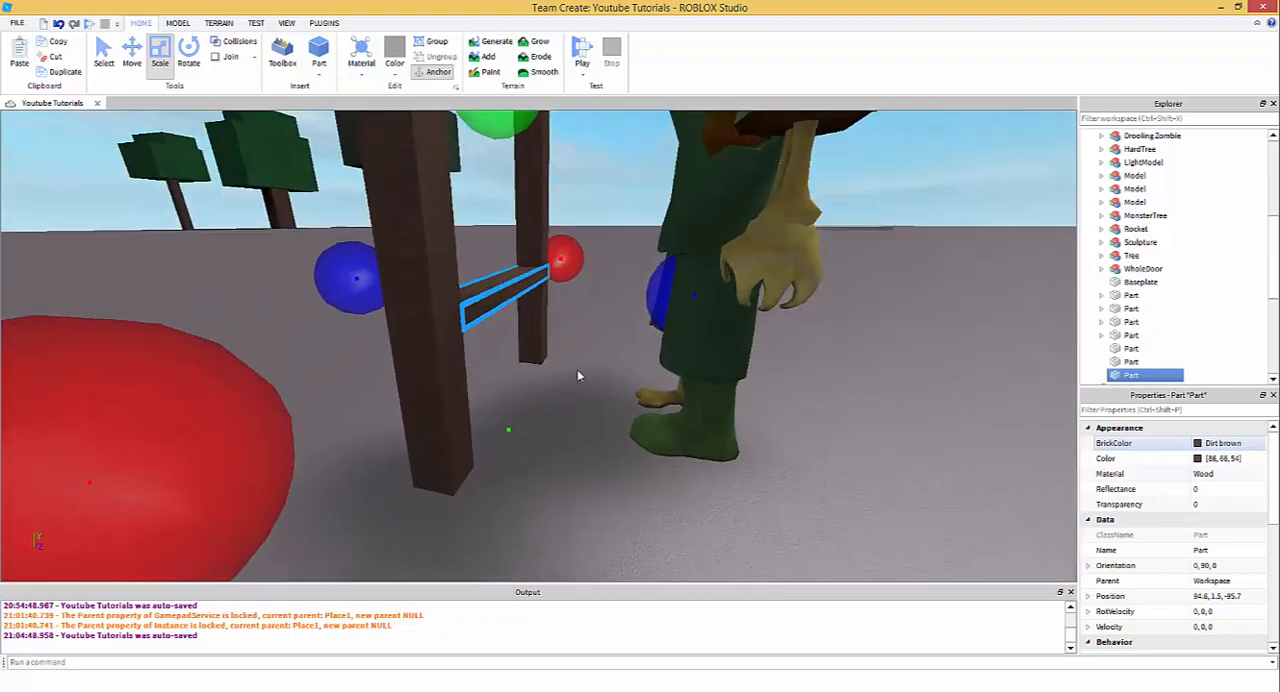
pyautogui.scroll(-8, 577, 375)
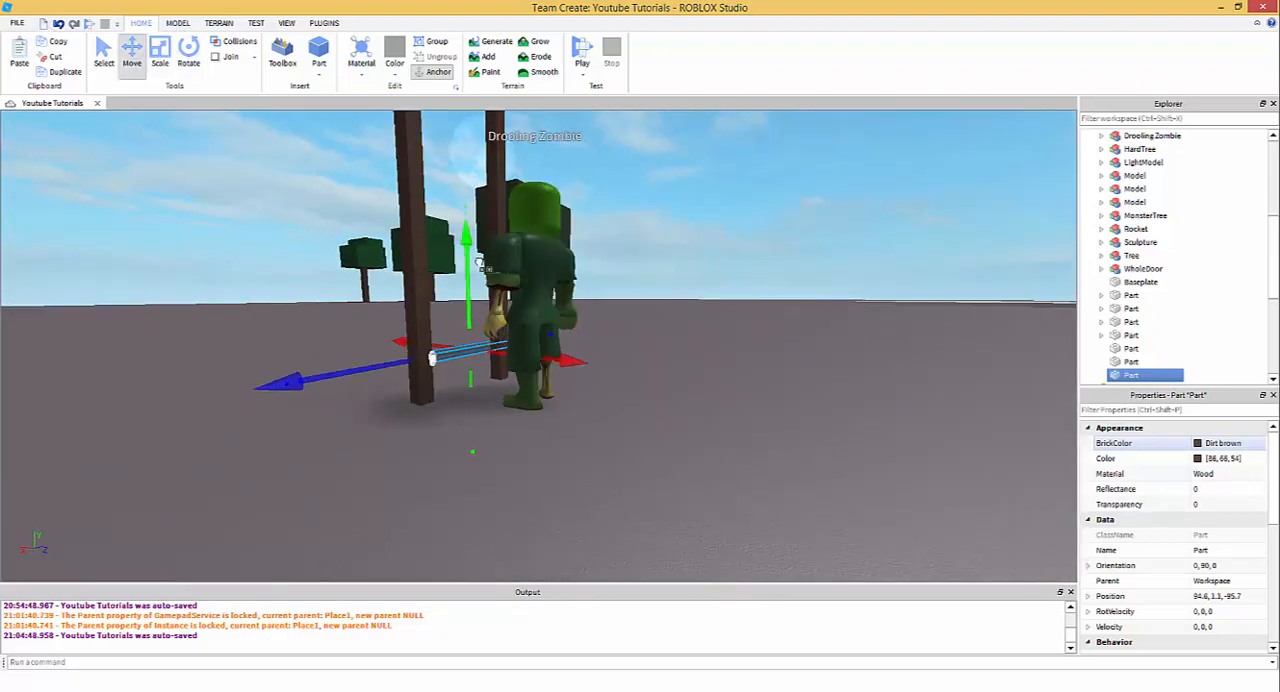
# - Set the movement snap to 1 stud and duplicate the rung repeatedly up the posts at 1-stud spacing
pyautogui.click(178, 23)
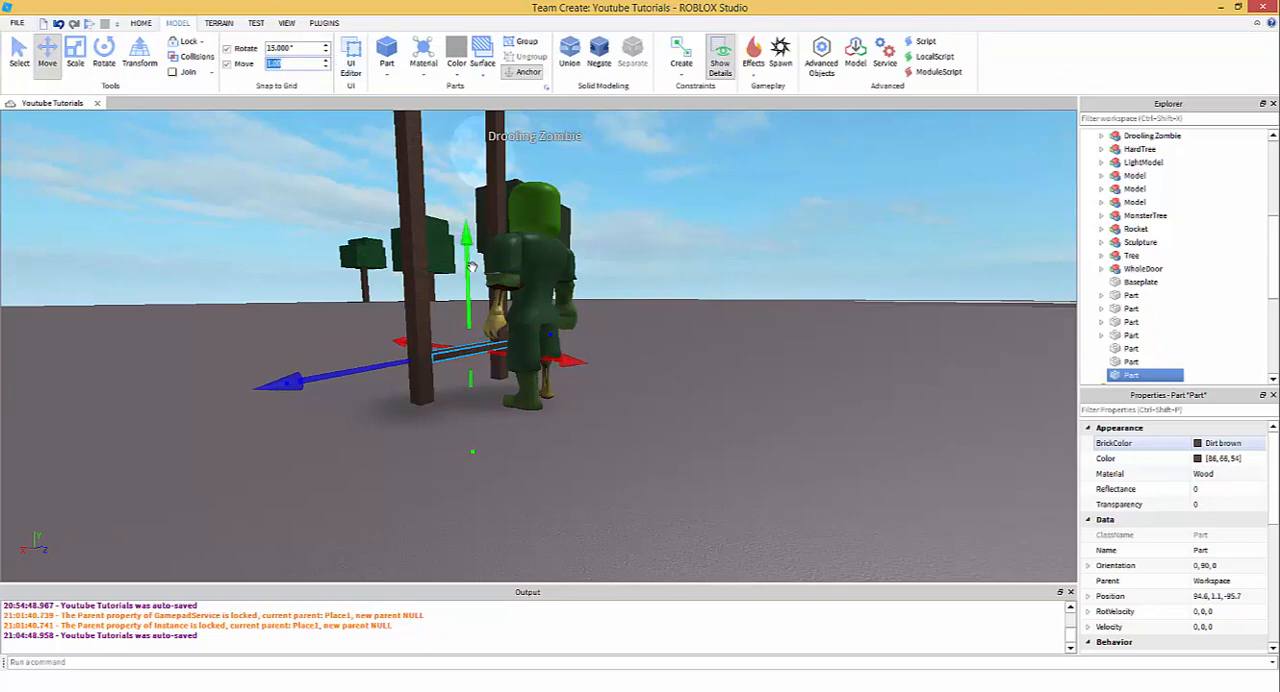
pyautogui.moveTo(470, 266); pyautogui.dragTo(484, 138)
pyautogui.keyDown('ctrl'); pyautogui.click(447, 355); pyautogui.keyUp('ctrl')
pyautogui.hotkey('ctrl', 'd')
pyautogui.scroll(-3, 469, 172)
pyautogui.hotkey('ctrl', 'd')
pyautogui.scroll(-1, 481, 140)
pyautogui.scroll(-2, 481, 140)
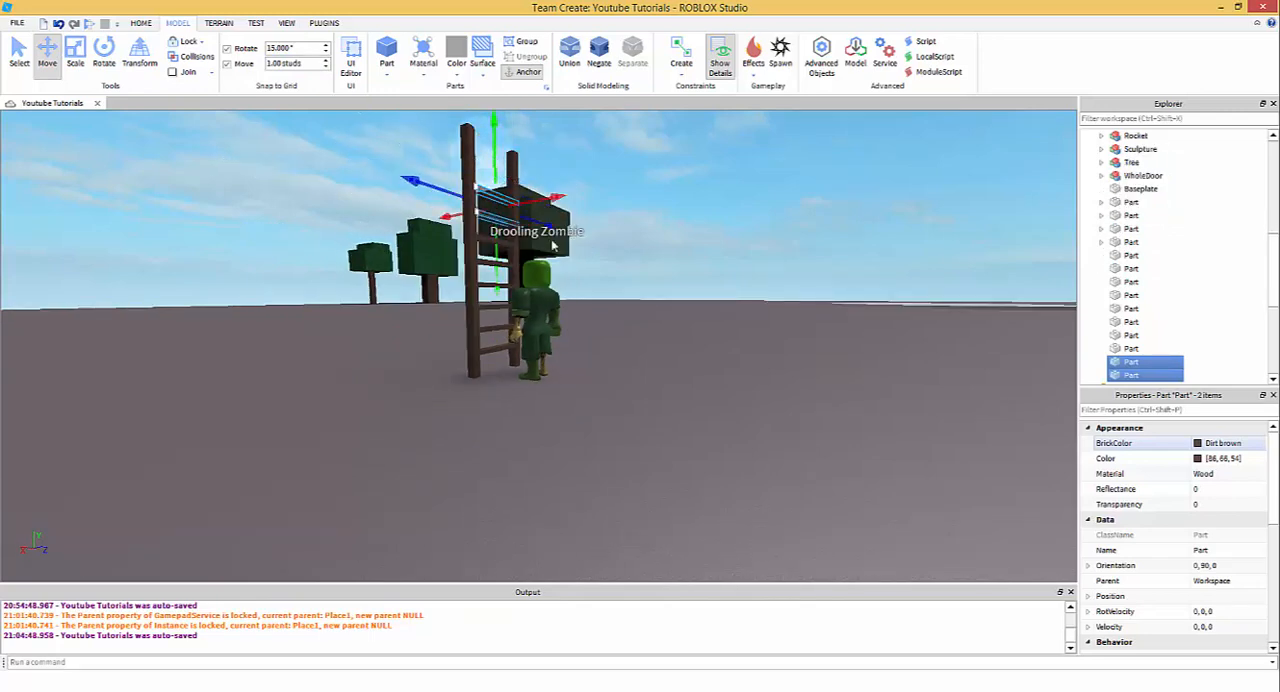
# - Remove the rung copies spaced 1 stud apart, keeping only the lowest rung between the posts
pyautogui.click(626, 303)
pyautogui.scroll(4, 626, 303)
pyautogui.moveTo(626, 303); pyautogui.dragTo(568, 348, button='right')
pyautogui.scroll(2, 628, 309)
pyautogui.scroll(-4, 628, 309)
pyautogui.scroll(3, 565, 320)
pyautogui.scroll(-4, 567, 340)
pyautogui.moveTo(534, 379); pyautogui.dragTo(521, 375)
pyautogui.scroll(5, 523, 366)
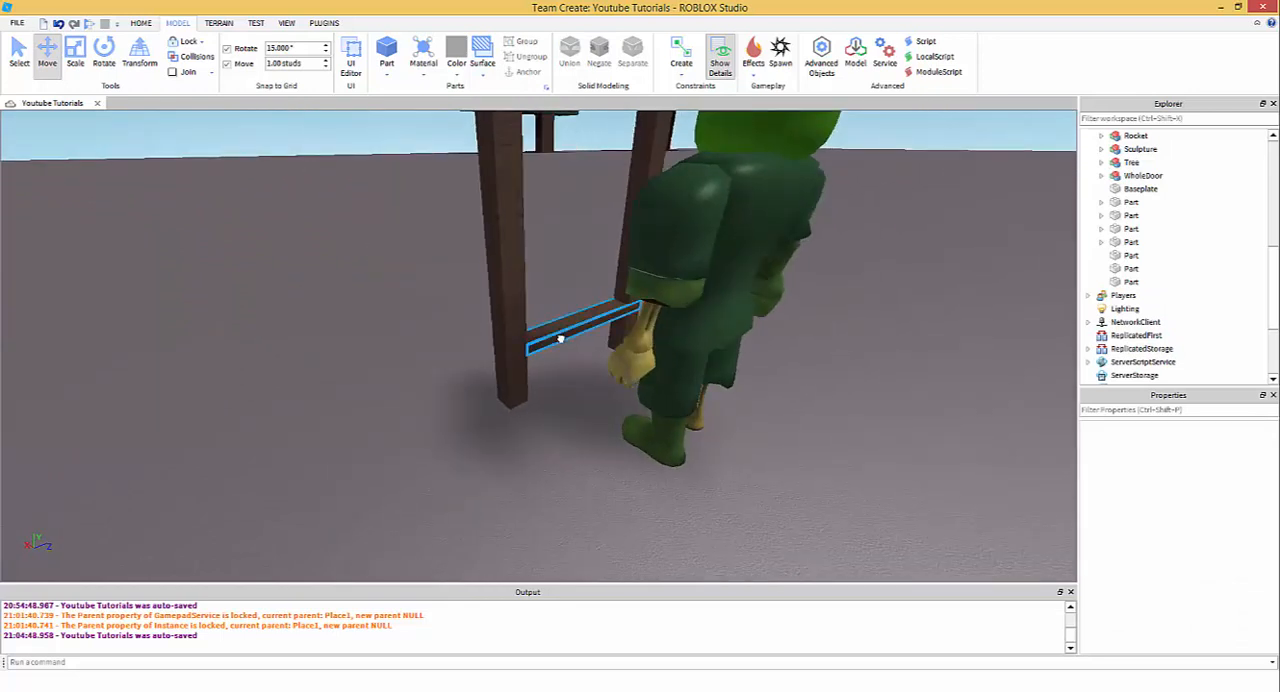
pyautogui.click(561, 339)
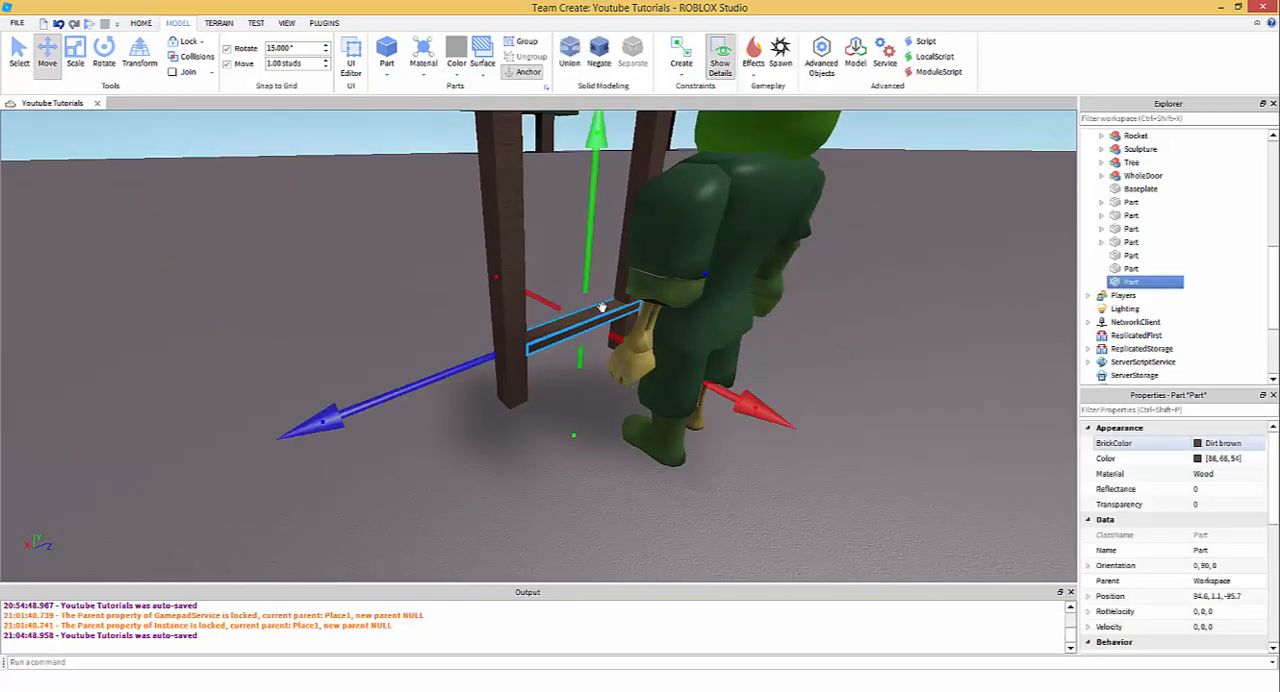
pyautogui.click(75, 52)
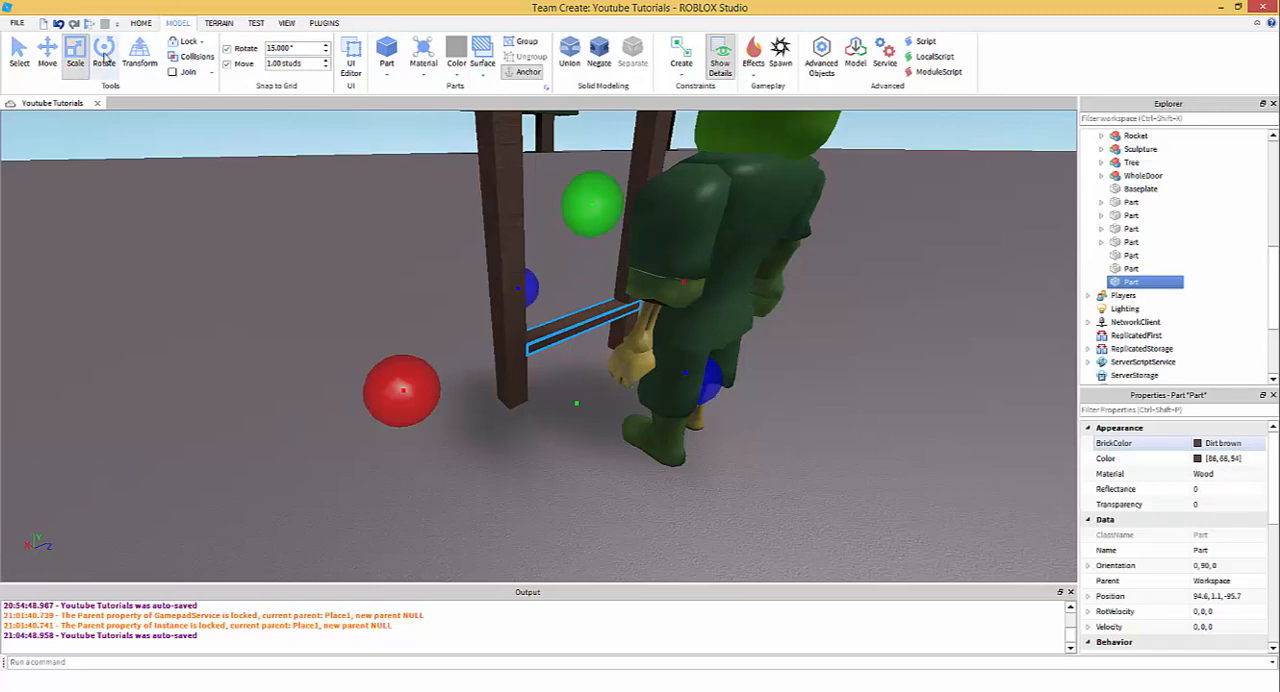
pyautogui.click(104, 52)
pyautogui.moveTo(413, 306); pyautogui.dragTo(690, 374, button='right')
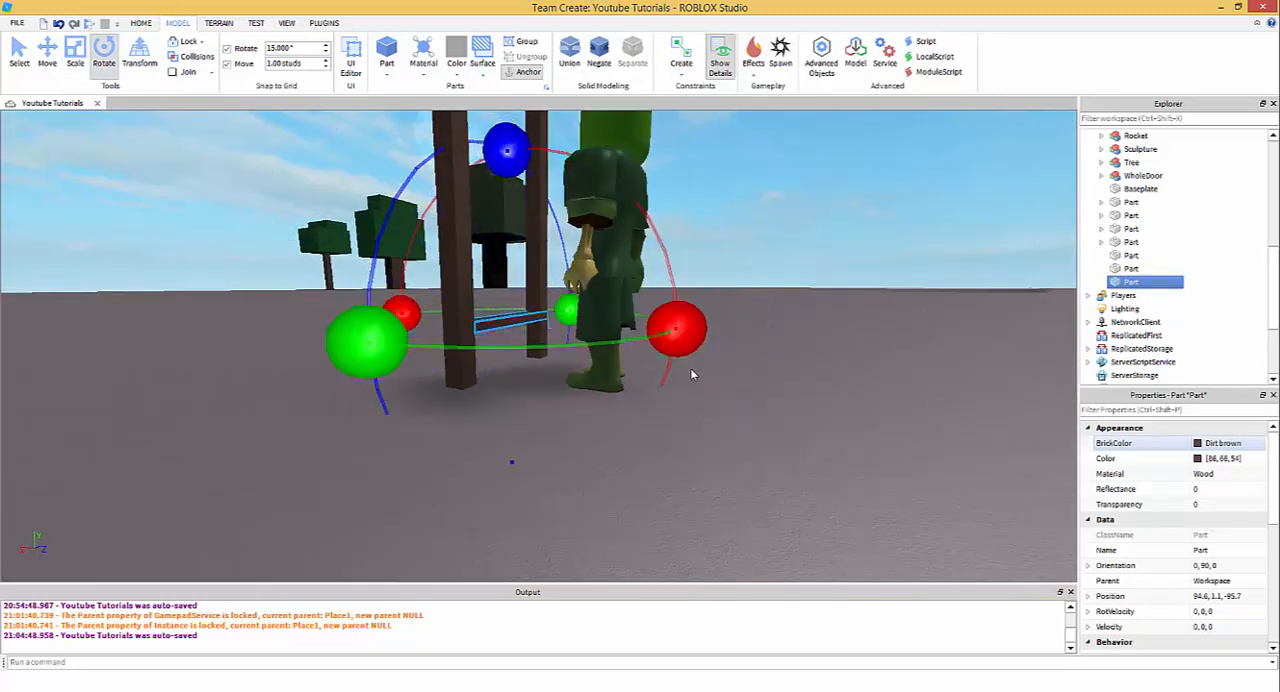
pyautogui.click(75, 52)
pyautogui.scroll(5, 500, 333)
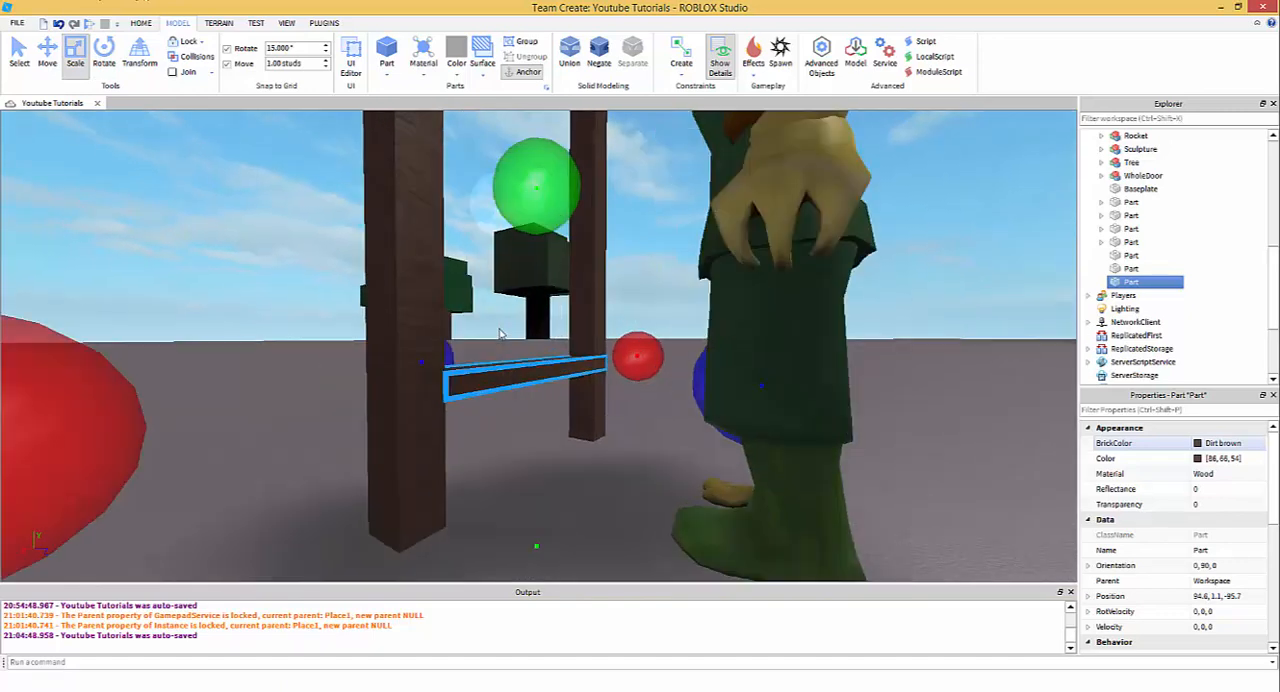
pyautogui.scroll(-3, 500, 333)
pyautogui.moveTo(500, 333); pyautogui.dragTo(498, 385, button='right')
# - Set the movement snap to 1.5 studs and duplicate the lowest rung upward until six evenly spaced rungs fill the ladder
pyautogui.hotkey('ctrl', '2')
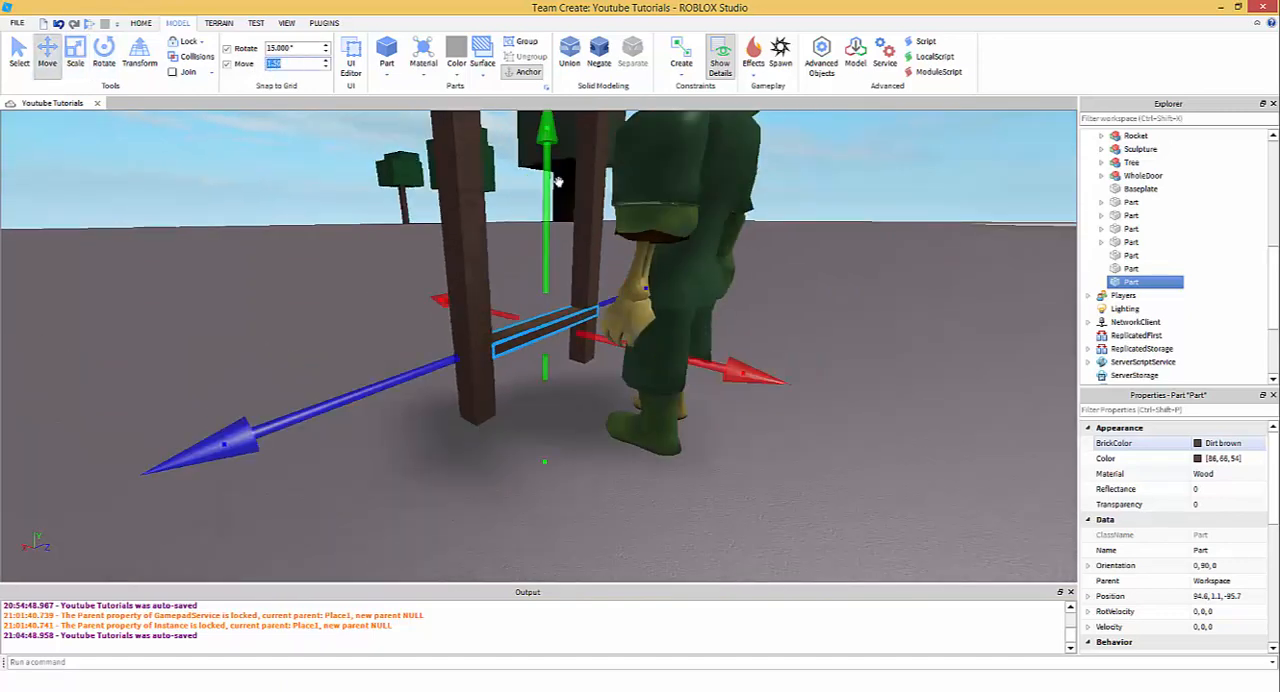
pyautogui.hotkey('ctrl', 'd')
pyautogui.moveTo(558, 181); pyautogui.dragTo(535, 133)
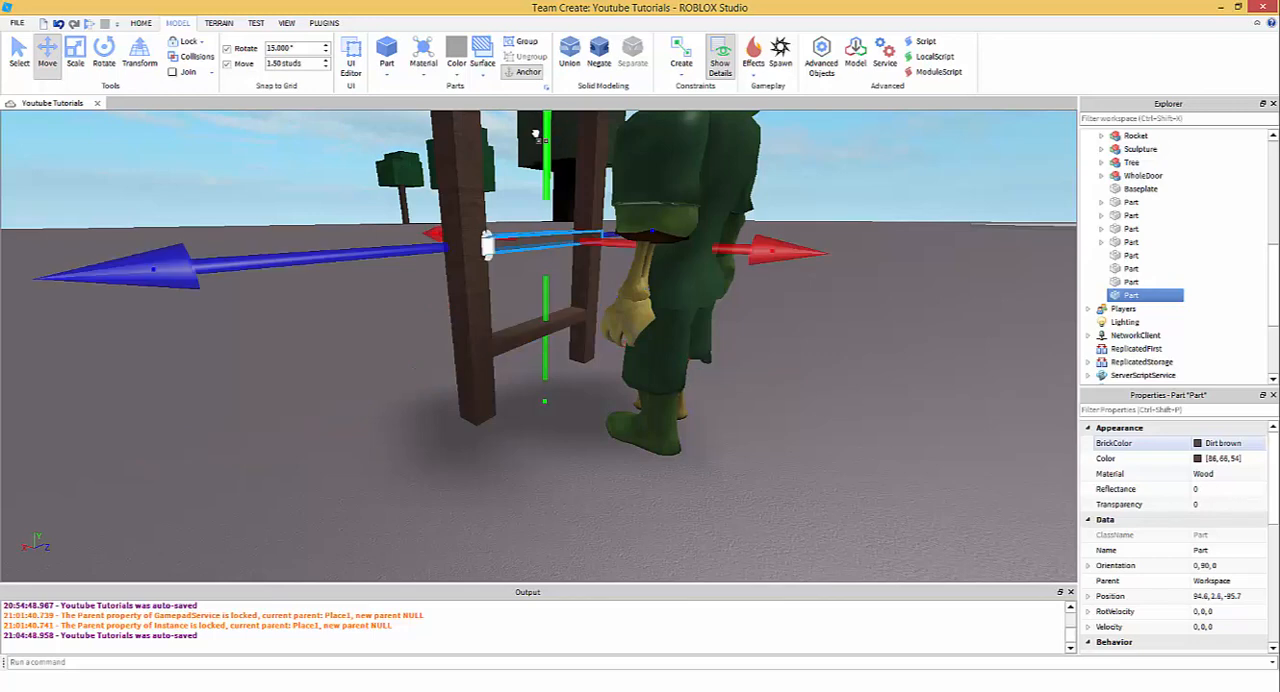
pyautogui.keyDown('ctrl'); pyautogui.click(508, 335); pyautogui.keyUp('ctrl')
pyautogui.hotkey('ctrl', 'd')
pyautogui.scroll(-3, 549, 394)
pyautogui.moveTo(549, 397); pyautogui.dragTo(569, 270)
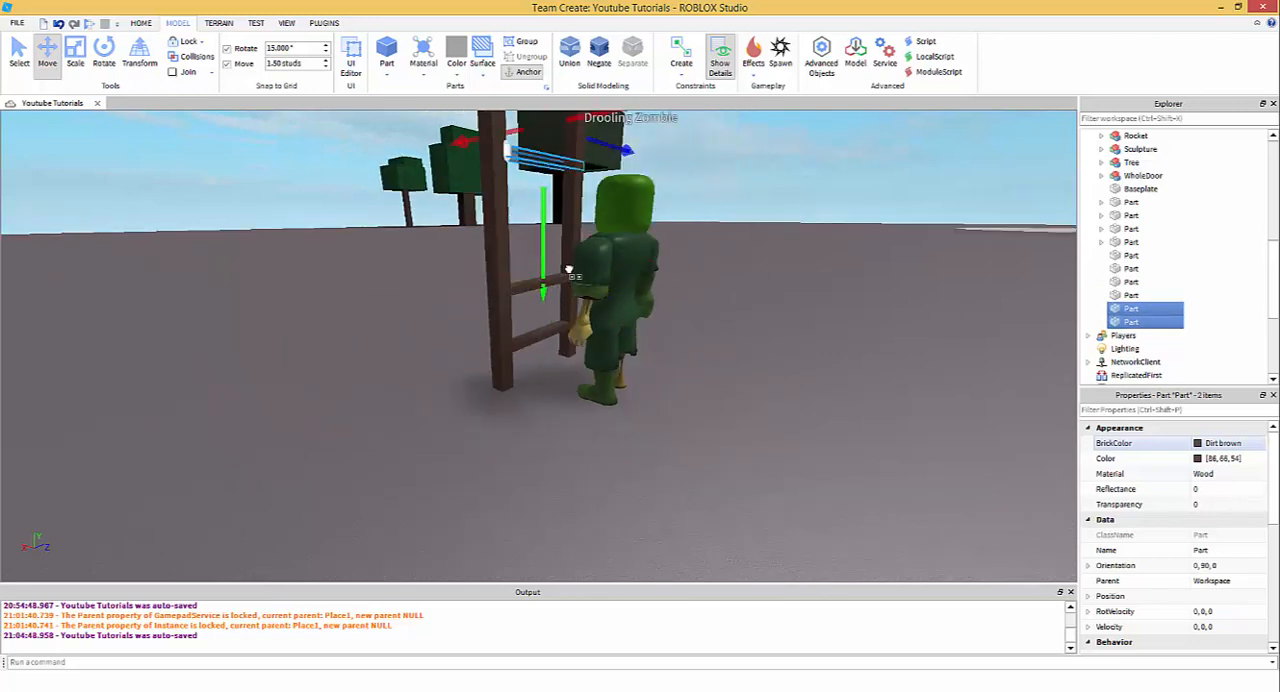
pyautogui.hotkey('ctrl', 'd')
pyautogui.scroll(-3, 555, 285)
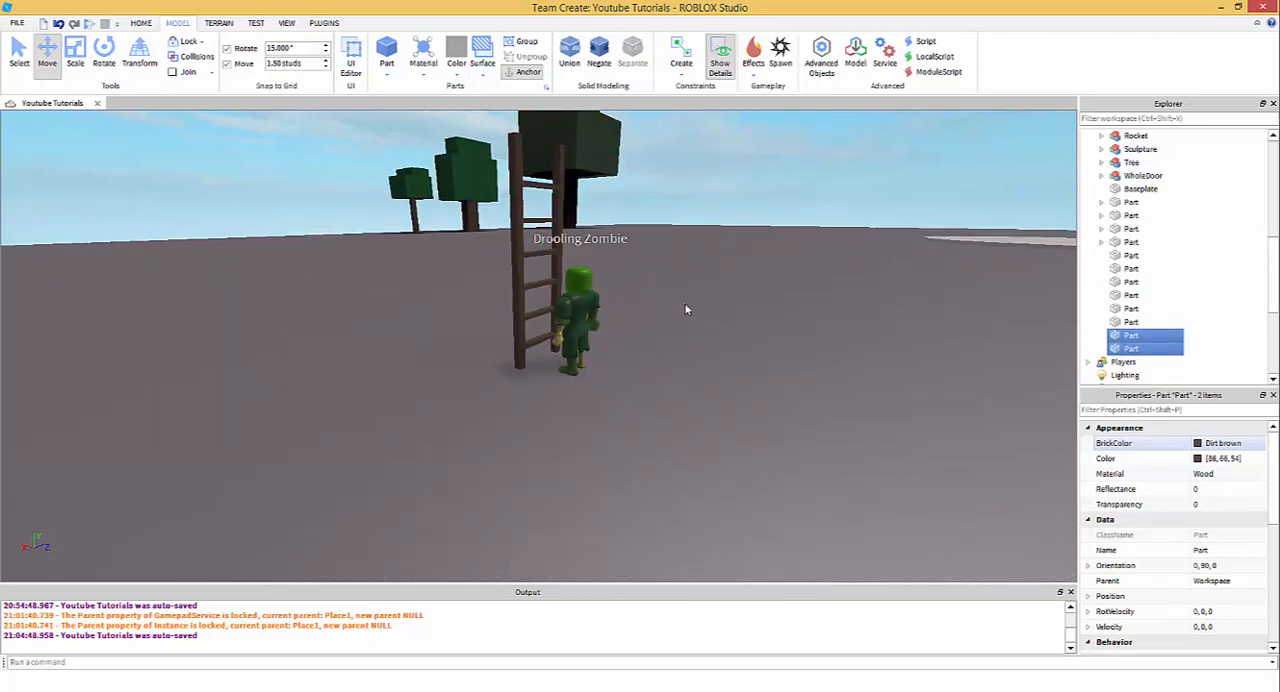
# - Set the movement snap to 0.20 studs and finely scale the thickness of the original side post
pyautogui.click(684, 304)
pyautogui.scroll(5, 675, 293)
pyautogui.moveTo(500, 394); pyautogui.dragTo(500, 394, button='right')
pyautogui.scroll(-4, 500, 394)
pyautogui.scroll(1, 487, 388)
pyautogui.click(495, 376)
pyautogui.click(77, 52)
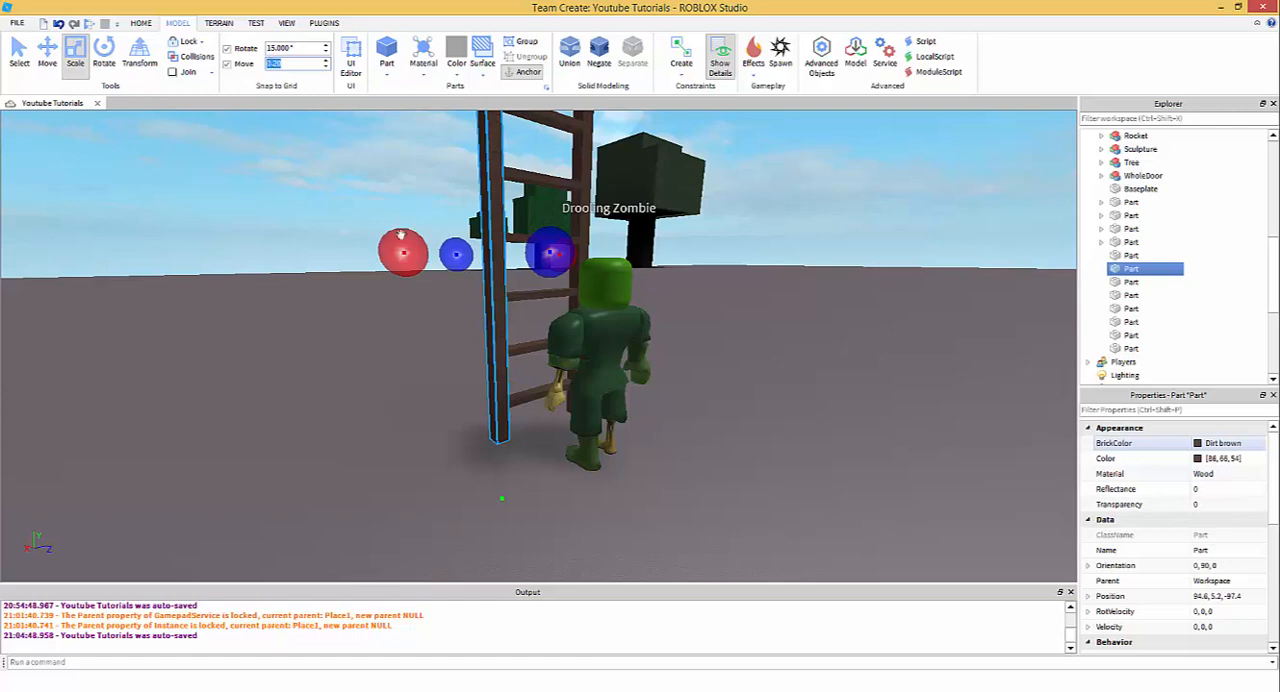
pyautogui.click(748, 367)
pyautogui.moveTo(748, 367); pyautogui.dragTo(750, 368, button='right')
pyautogui.click(636, 297)
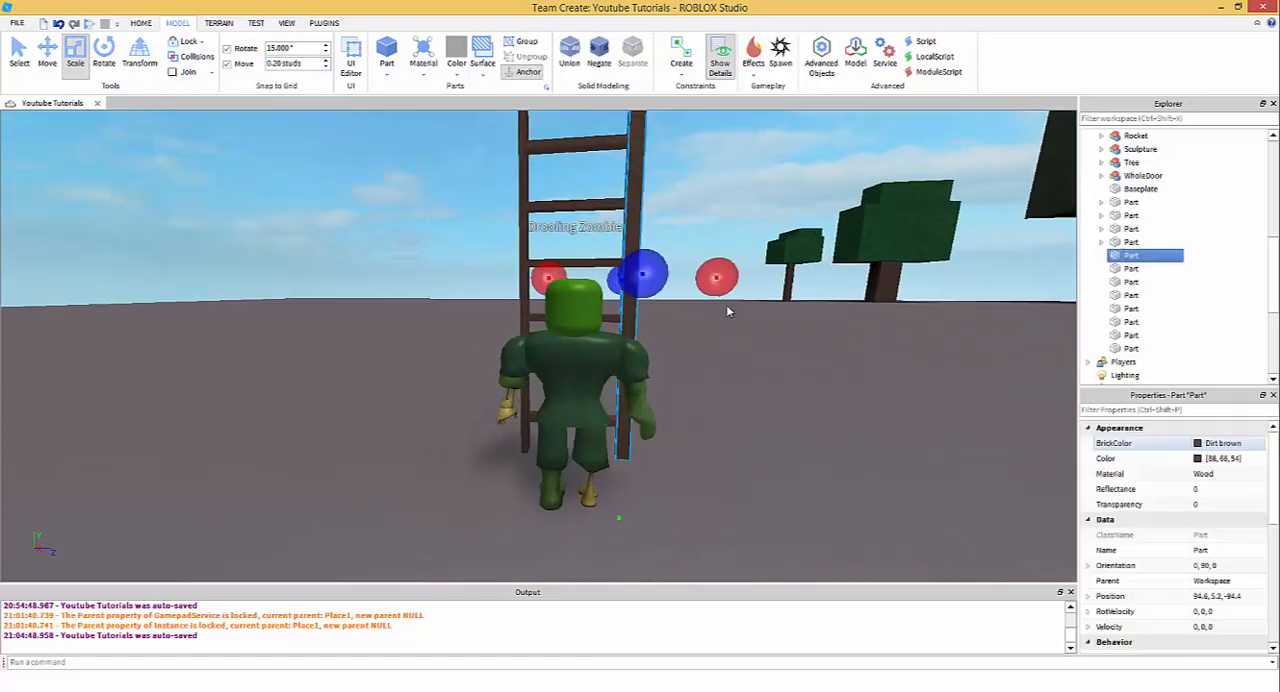
pyautogui.moveTo(718, 280); pyautogui.dragTo(710, 279)
# - Examine up close where the rung ends meet the original side post
pyautogui.click(706, 371)
pyautogui.scroll(2, 706, 371)
pyautogui.scroll(1, 550, 388)
pyautogui.moveTo(549, 388); pyautogui.dragTo(561, 333, button='right')
pyautogui.scroll(-5, 560, 387)
pyautogui.scroll(4, 572, 340)
pyautogui.scroll(2, 561, 333)
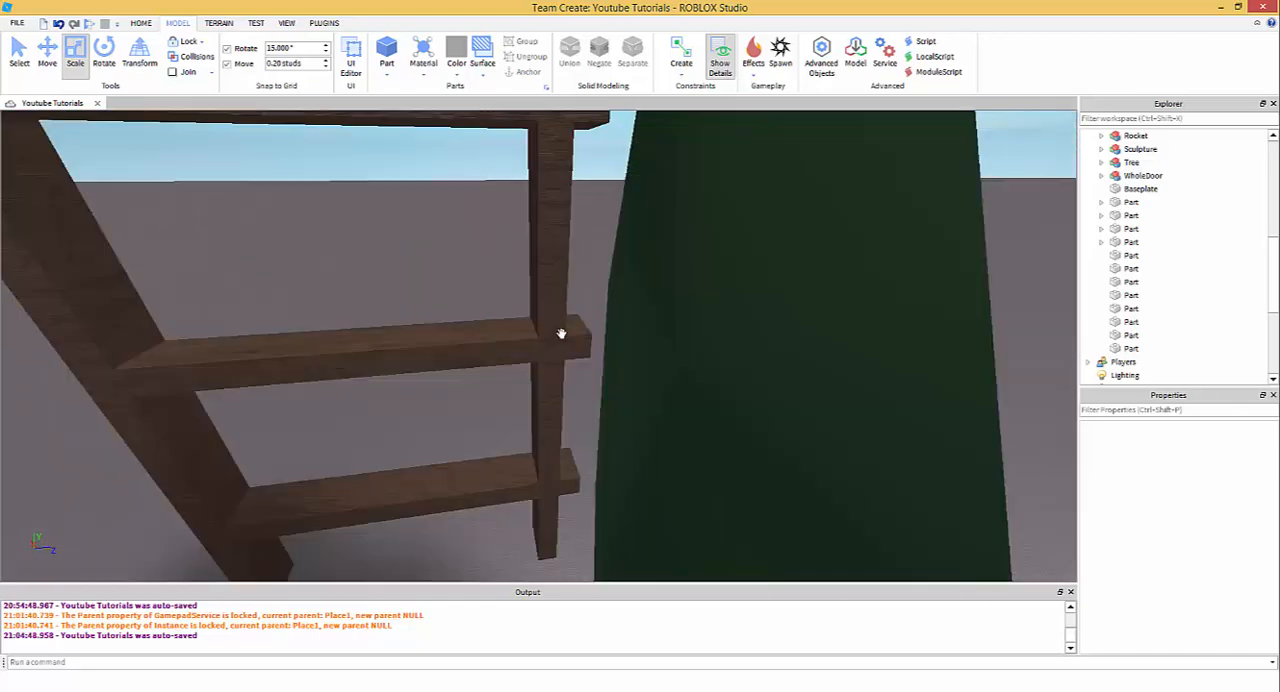
pyautogui.click(561, 333)
pyautogui.scroll(-5, 527, 308)
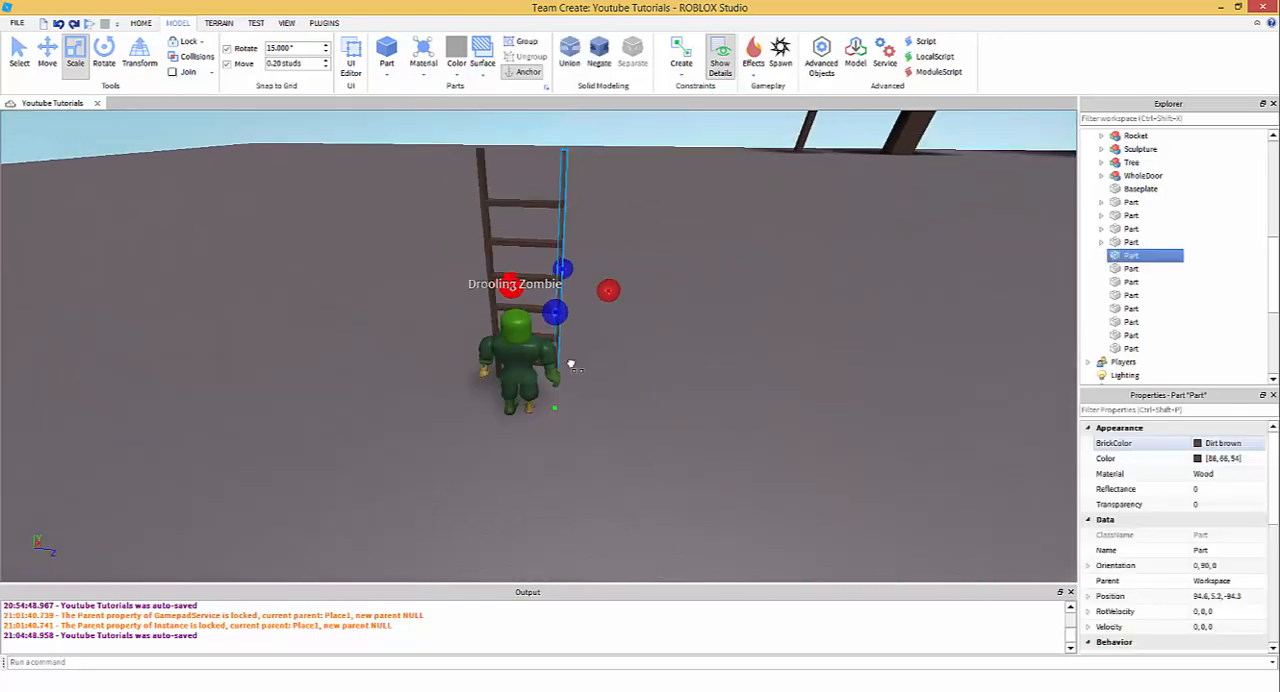
# - Examine the ladder's posts and rungs from the side and the front
pyautogui.click(608, 409)
pyautogui.scroll(2, 608, 409)
pyautogui.moveTo(609, 408); pyautogui.dragTo(544, 404, button='right')
pyautogui.scroll(-3, 560, 410)
pyautogui.scroll(3, 545, 405)
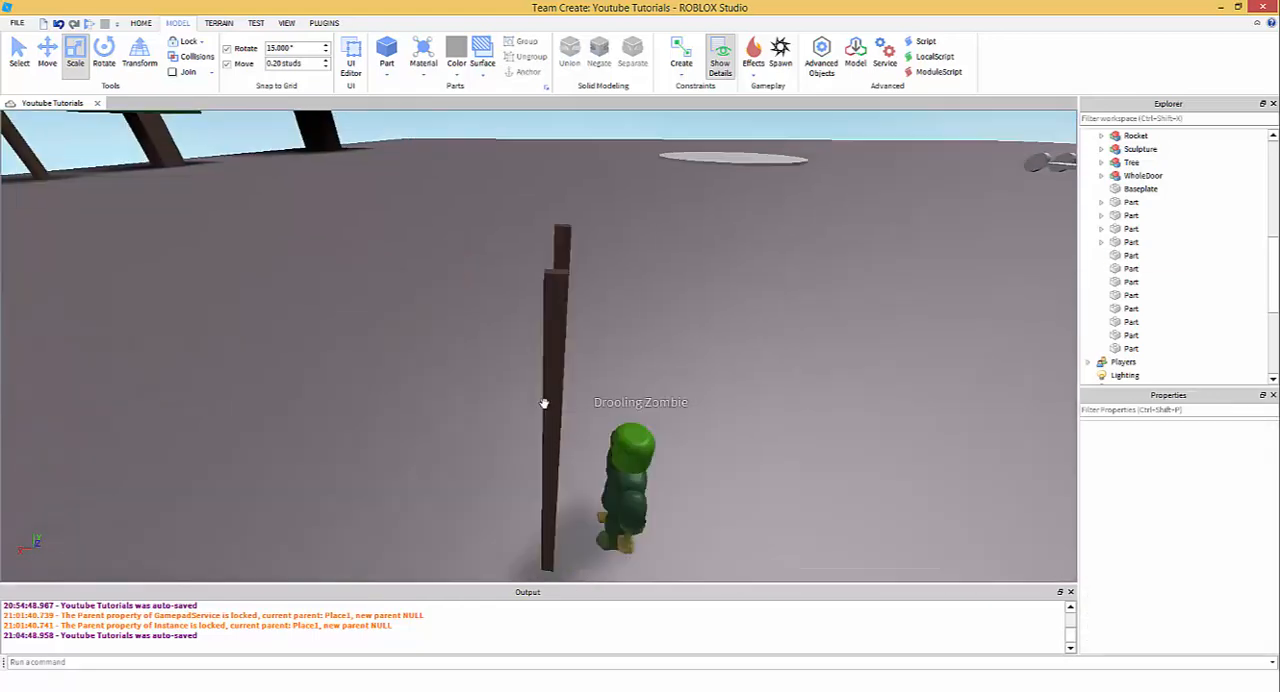
pyautogui.scroll(-2, 544, 404)
pyautogui.moveTo(498, 287); pyautogui.dragTo(500, 287, button='right')
pyautogui.scroll(3, 500, 287)
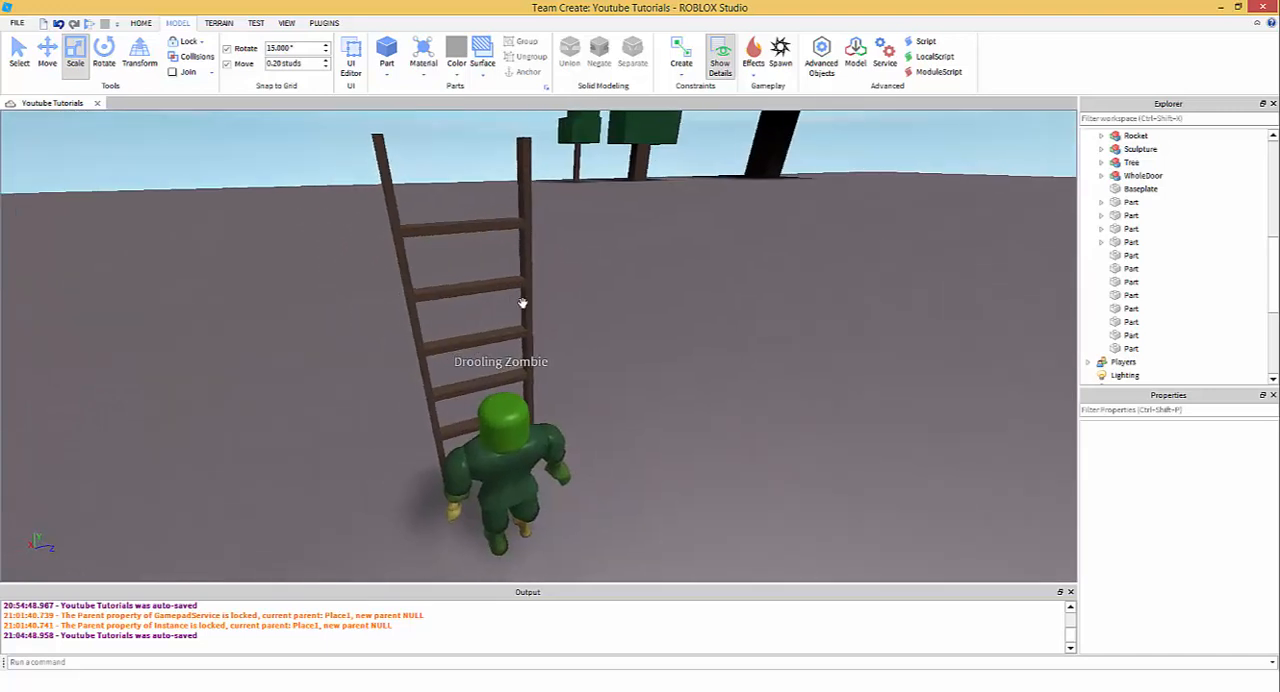
pyautogui.click(522, 302)
pyautogui.click(588, 238)
pyautogui.scroll(-2, 555, 245)
pyautogui.moveTo(419, 201); pyautogui.dragTo(449, 222, button='right')
pyautogui.scroll(-1, 450, 223)
pyautogui.moveTo(452, 211); pyautogui.dragTo(542, 345)
pyautogui.click(542, 344)
pyautogui.moveTo(537, 338); pyautogui.dragTo(478, 229, button='right')
pyautogui.click(506, 342)
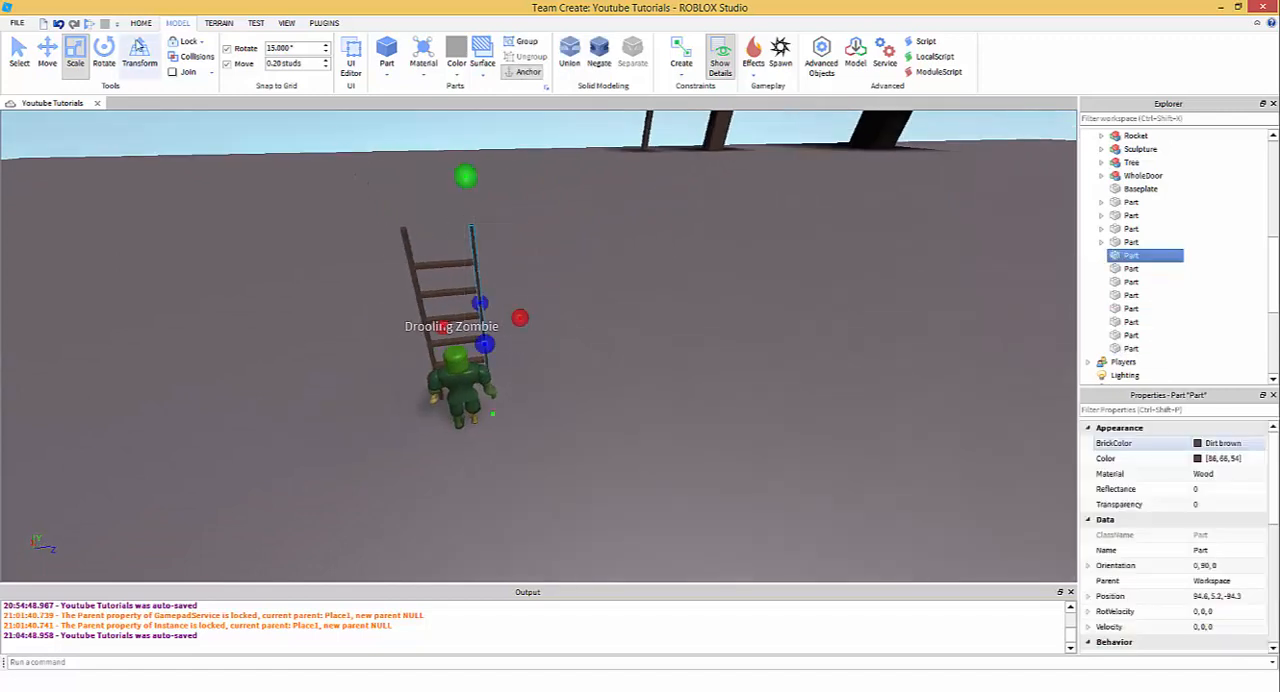
# - Select both posts and all six rungs of the ladder together, leaving the zombie out of the selection
pyautogui.hotkey('ctrl', '2')
pyautogui.moveTo(370, 171); pyautogui.dragTo(524, 403)
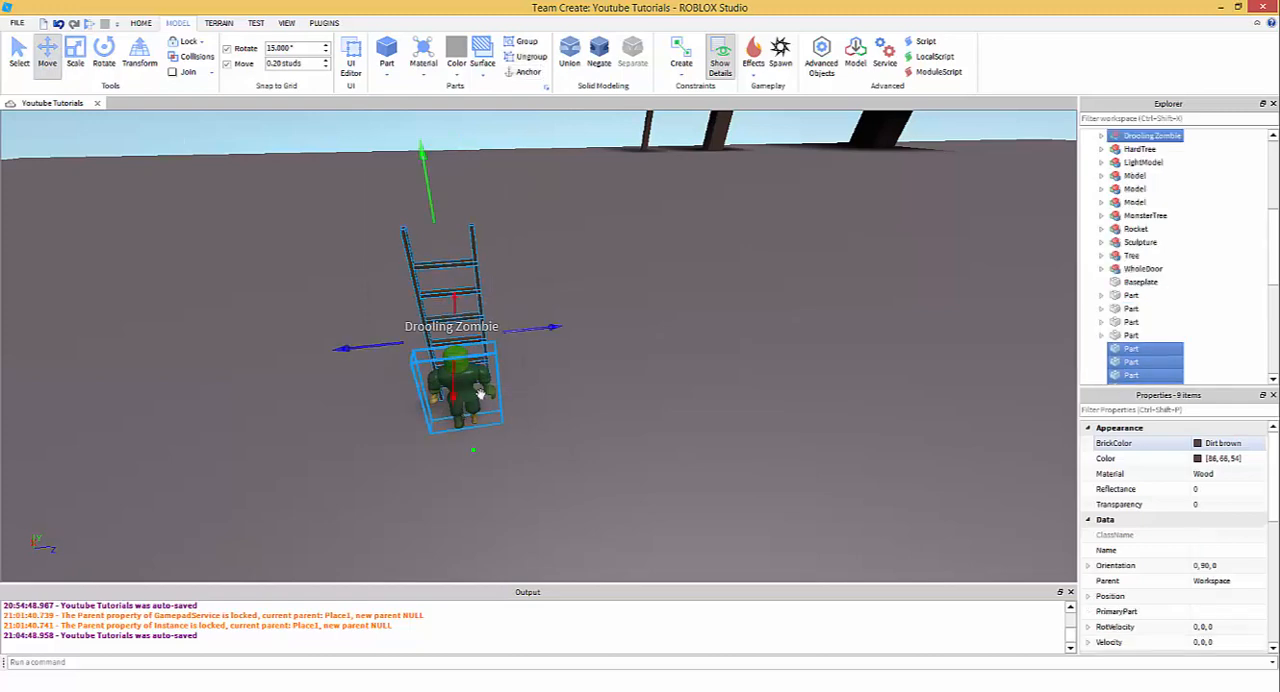
pyautogui.keyDown('ctrl'); pyautogui.click(480, 408); pyautogui.keyUp('ctrl')
pyautogui.press('a')
# - Rotate the selected ladder 15° so that its top leans away from the zombie
pyautogui.click(104, 55)
pyautogui.press('a')
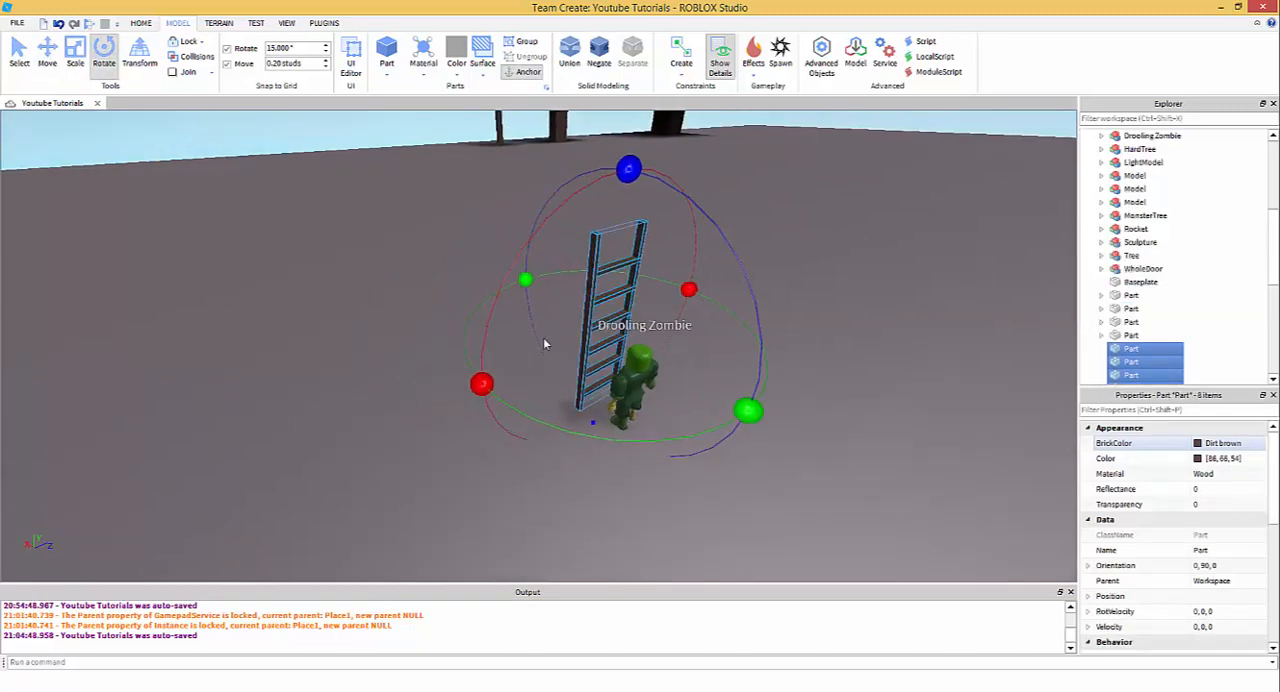
pyautogui.moveTo(546, 343); pyautogui.dragTo(570, 290, button='right')
pyautogui.moveTo(402, 318); pyautogui.dragTo(343, 335)
pyautogui.press('a')
pyautogui.press('s')
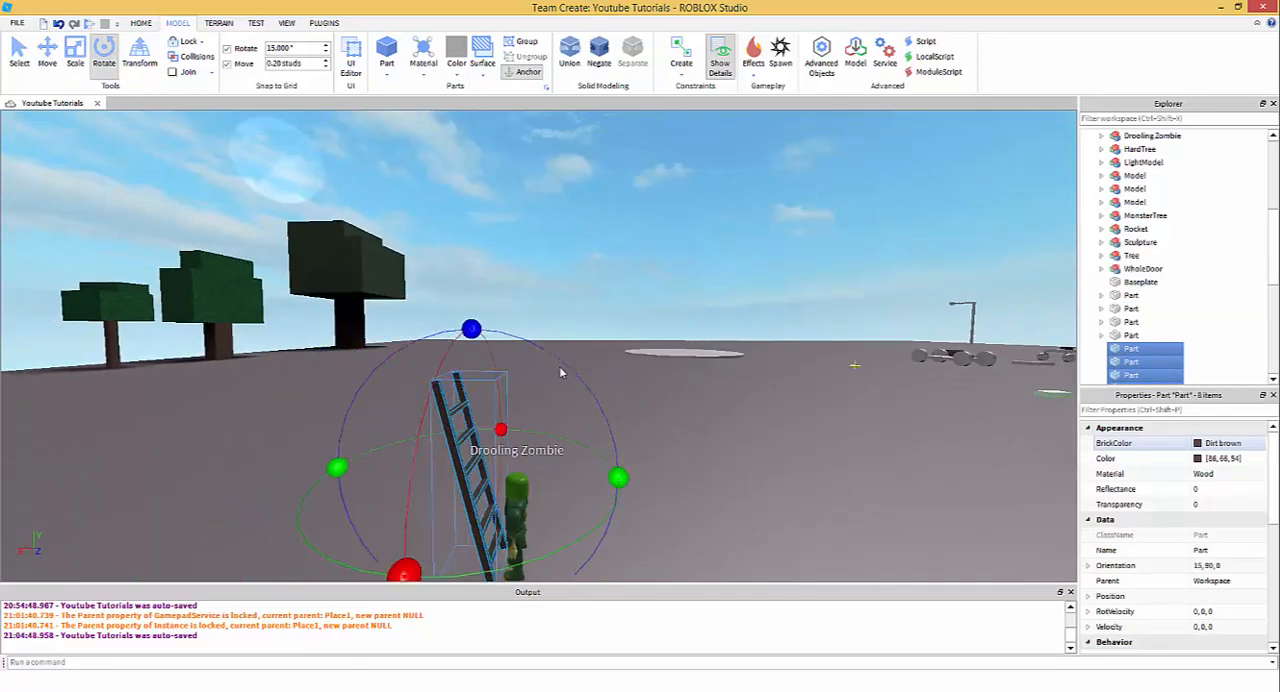
pyautogui.moveTo(563, 371); pyautogui.dragTo(608, 404, button='right')
pyautogui.press('w')
pyautogui.press('w')
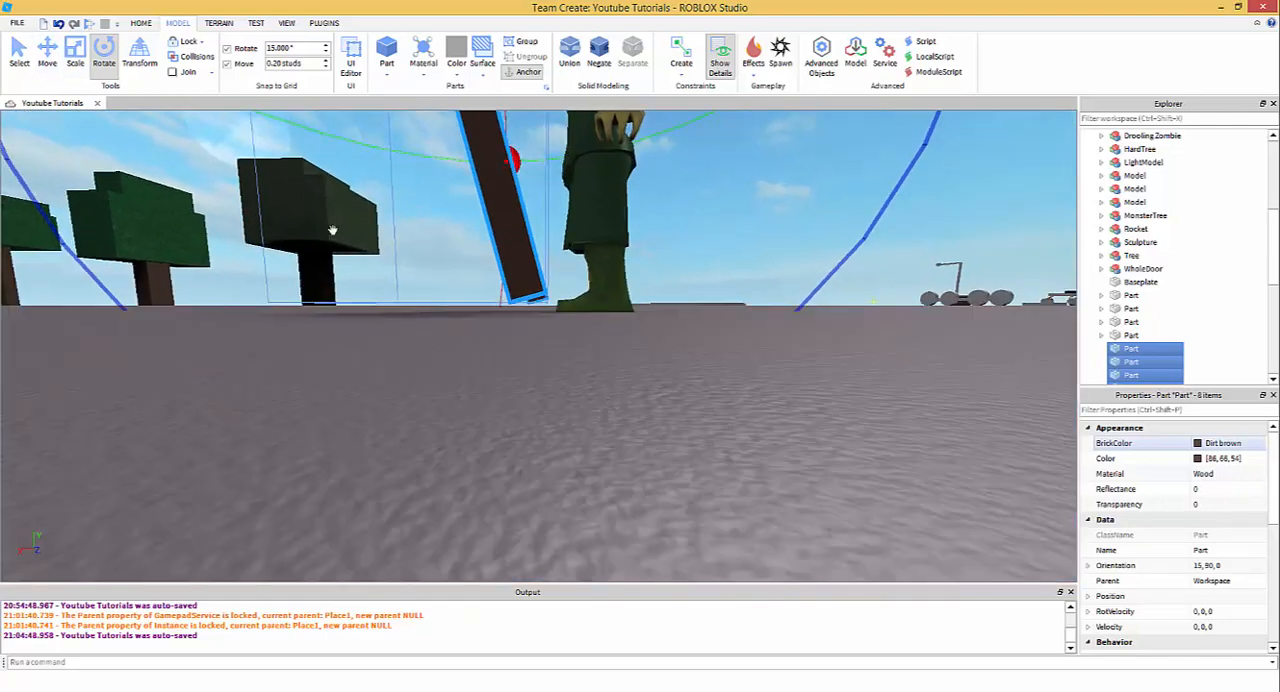
# - Set the move increment to 0.00 studs and move the tilted ladder so that its feet meet the ground
pyautogui.click(46, 56)
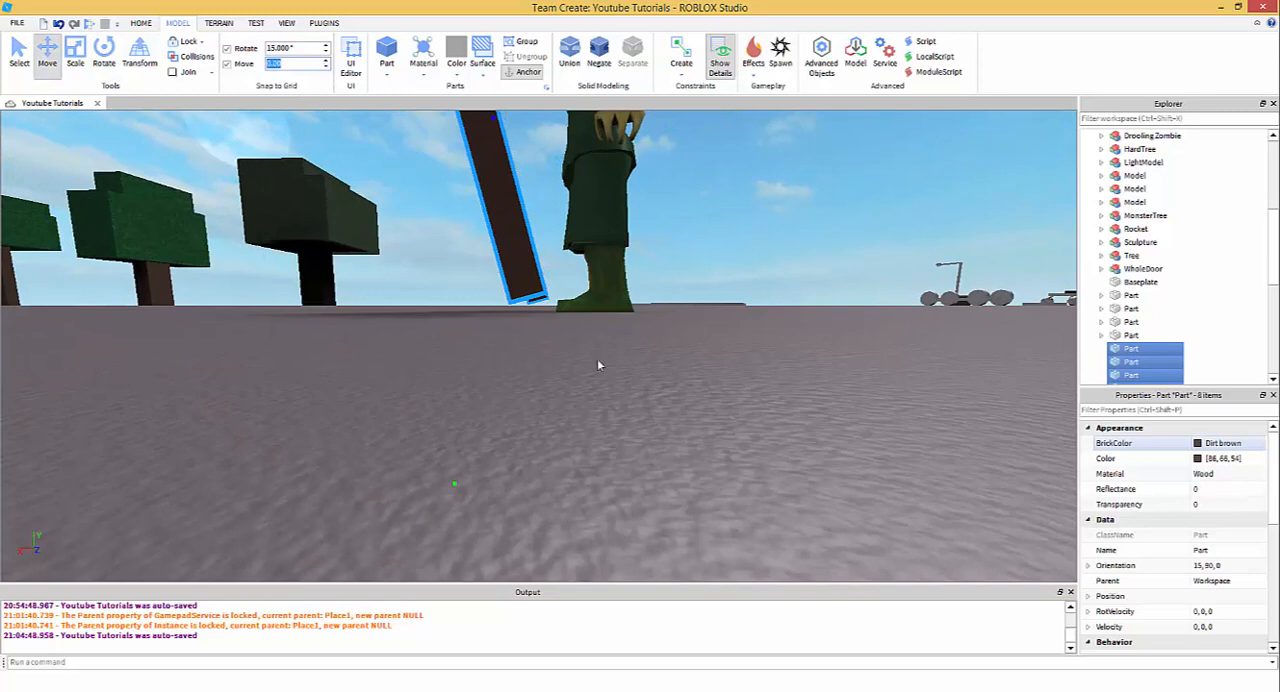
pyautogui.moveTo(487, 468); pyautogui.dragTo(485, 468, button='right')
pyautogui.moveTo(503, 482); pyautogui.dragTo(518, 493)
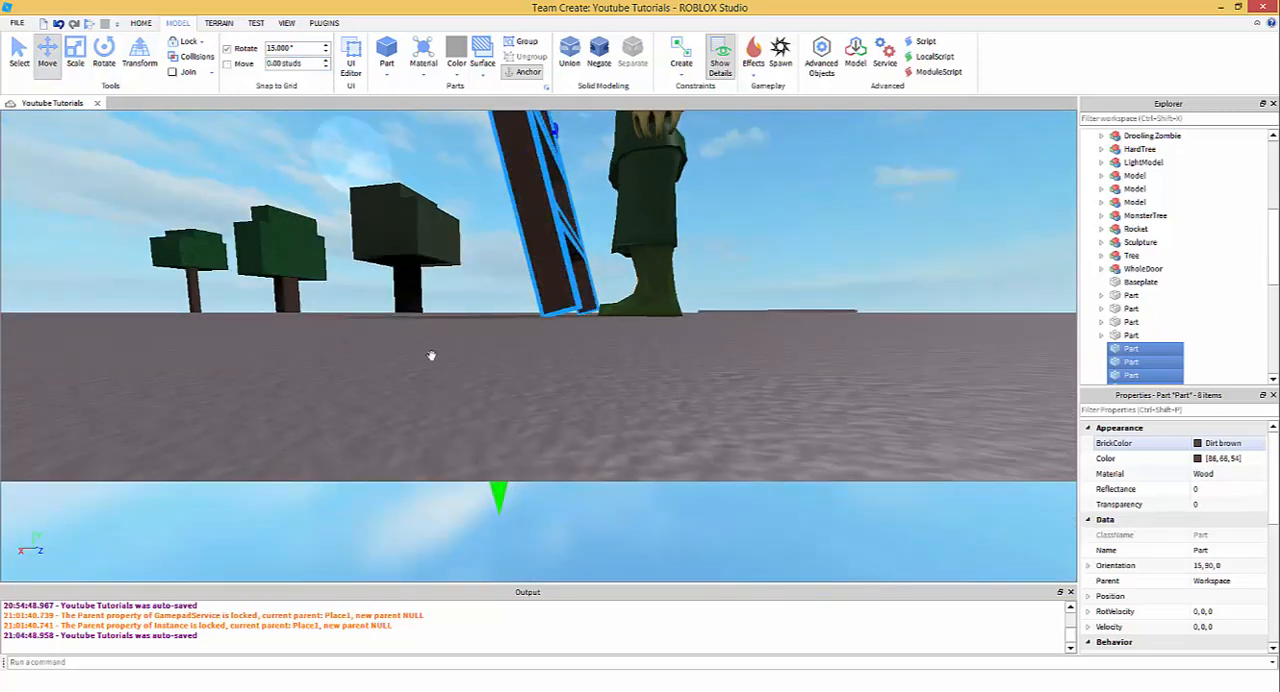
pyautogui.click(77, 68)
pyautogui.click(671, 391)
pyautogui.moveTo(671, 391); pyautogui.dragTo(671, 390, button='right')
pyautogui.scroll(3, 671, 391)
pyautogui.scroll(-3, 671, 393)
pyautogui.scroll(-3, 672, 393)
pyautogui.scroll(3, 672, 391)
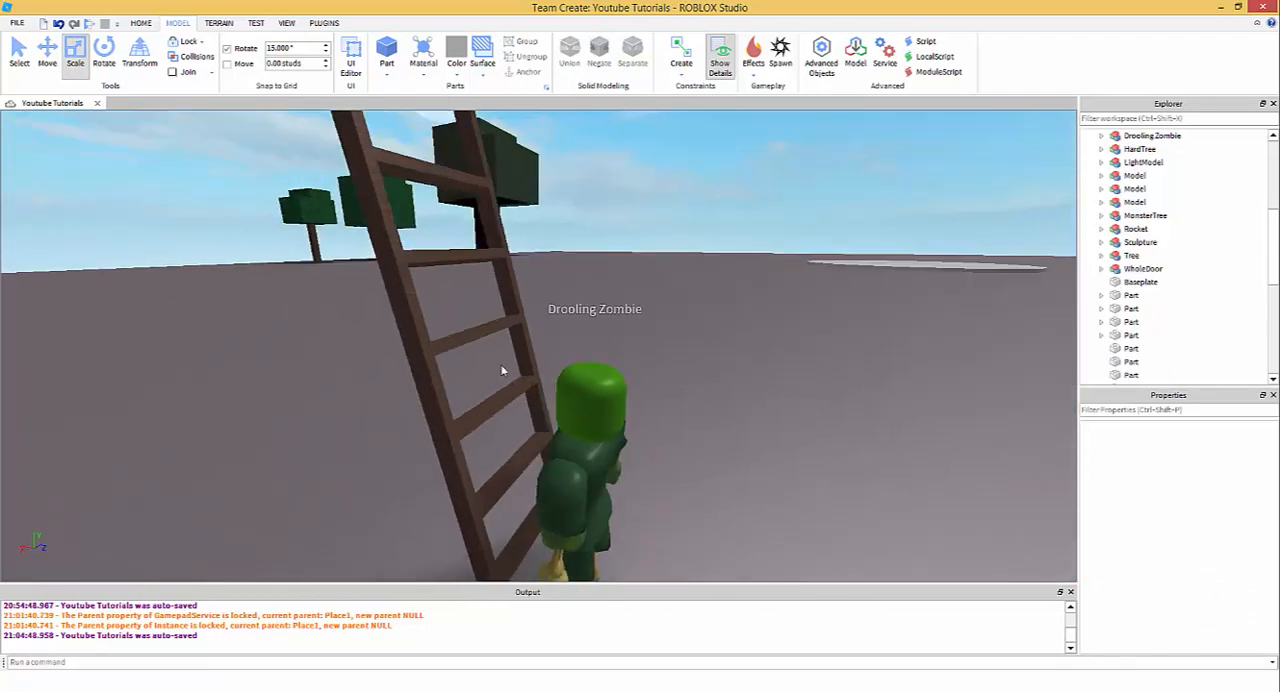
# - Rotate the bottom rung 15° on its own so that it lies level between the tilted posts
pyautogui.press('a')
pyautogui.click(599, 520)
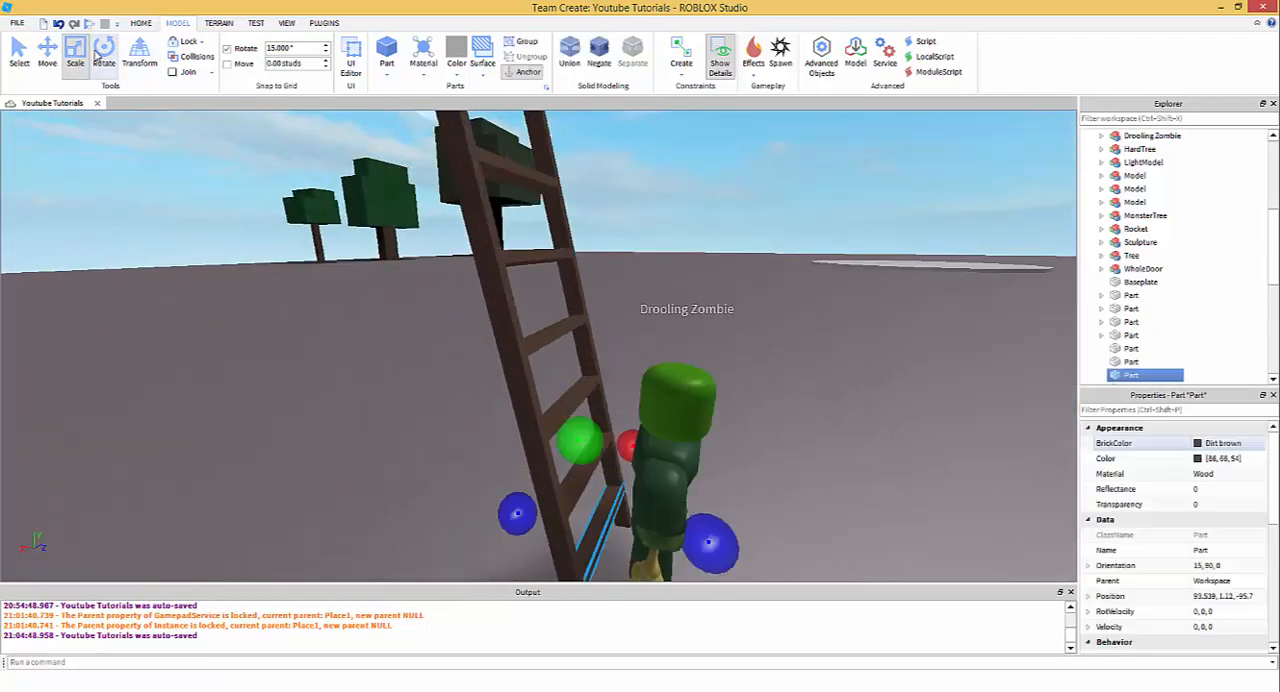
pyautogui.click(99, 56)
pyautogui.moveTo(563, 358); pyautogui.dragTo(563, 360, button='right')
pyautogui.scroll(3, 563, 360)
pyautogui.scroll(-4, 570, 352)
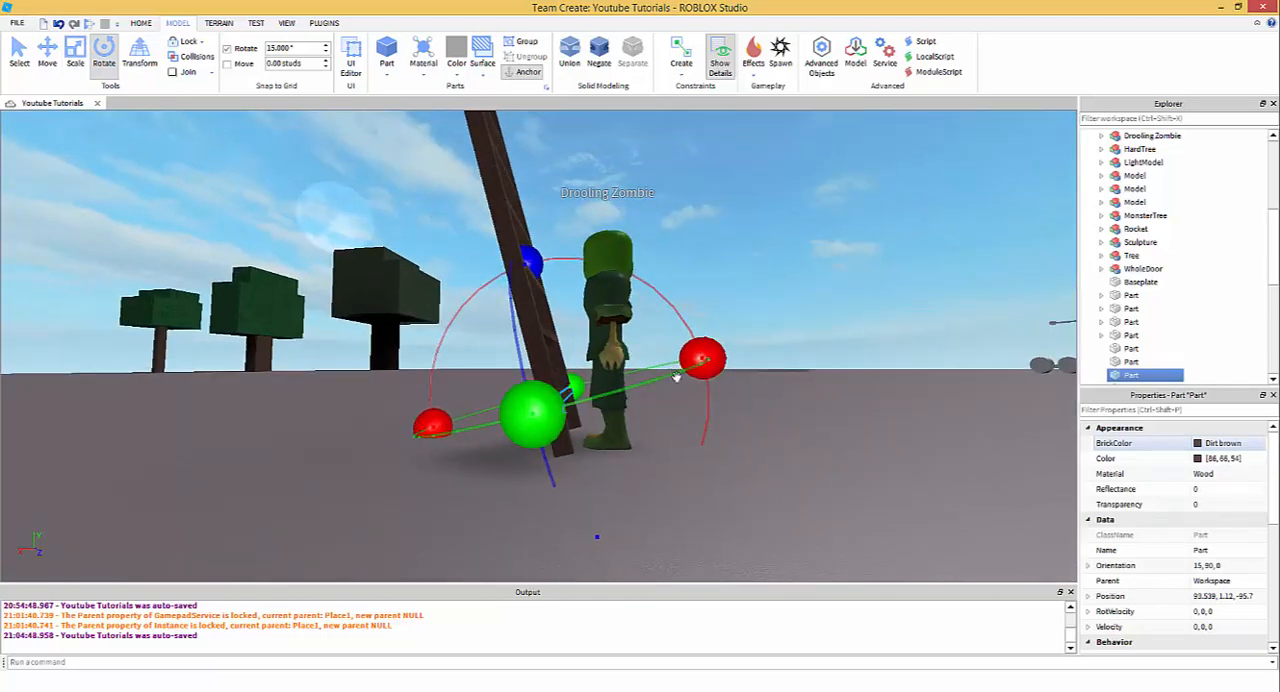
pyautogui.scroll(2, 690, 378)
pyautogui.moveTo(806, 376); pyautogui.dragTo(817, 461)
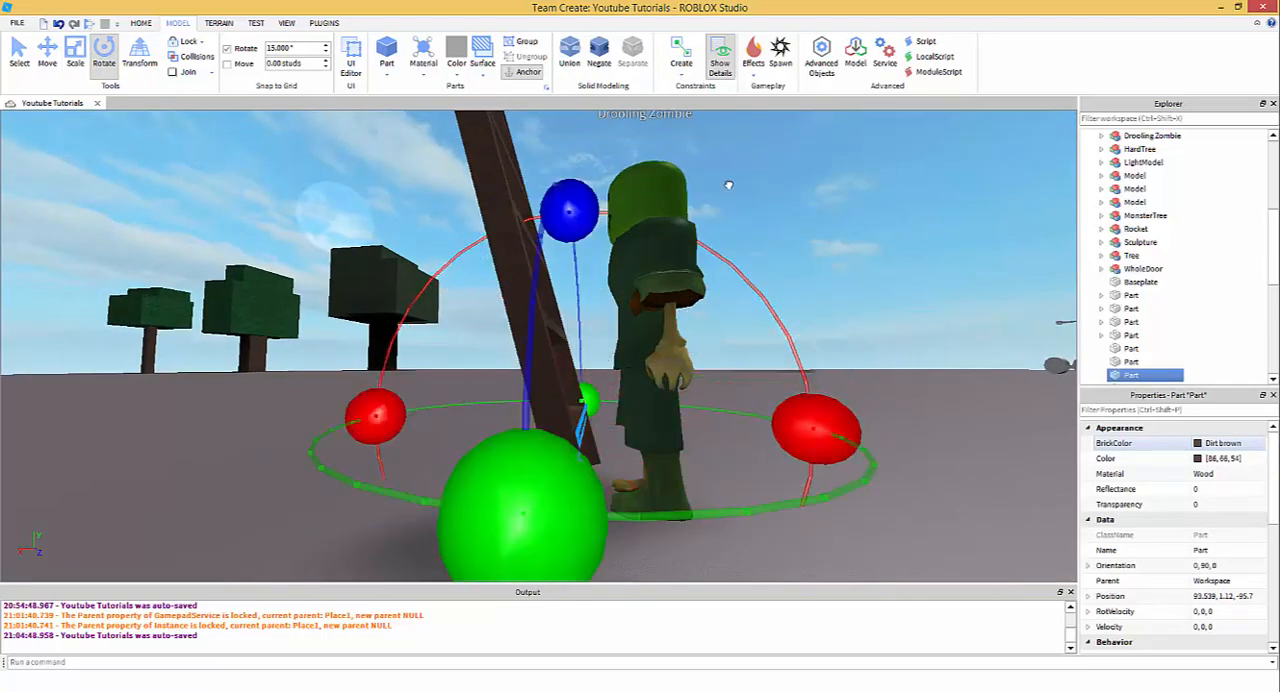
# - Examine up close how the second rung and the bottom rung meet the side posts
pyautogui.scroll(3, 728, 186)
pyautogui.click(727, 187)
pyautogui.scroll(-3, 727, 187)
pyautogui.moveTo(727, 187); pyautogui.dragTo(727, 186, button='right')
pyautogui.click(562, 312)
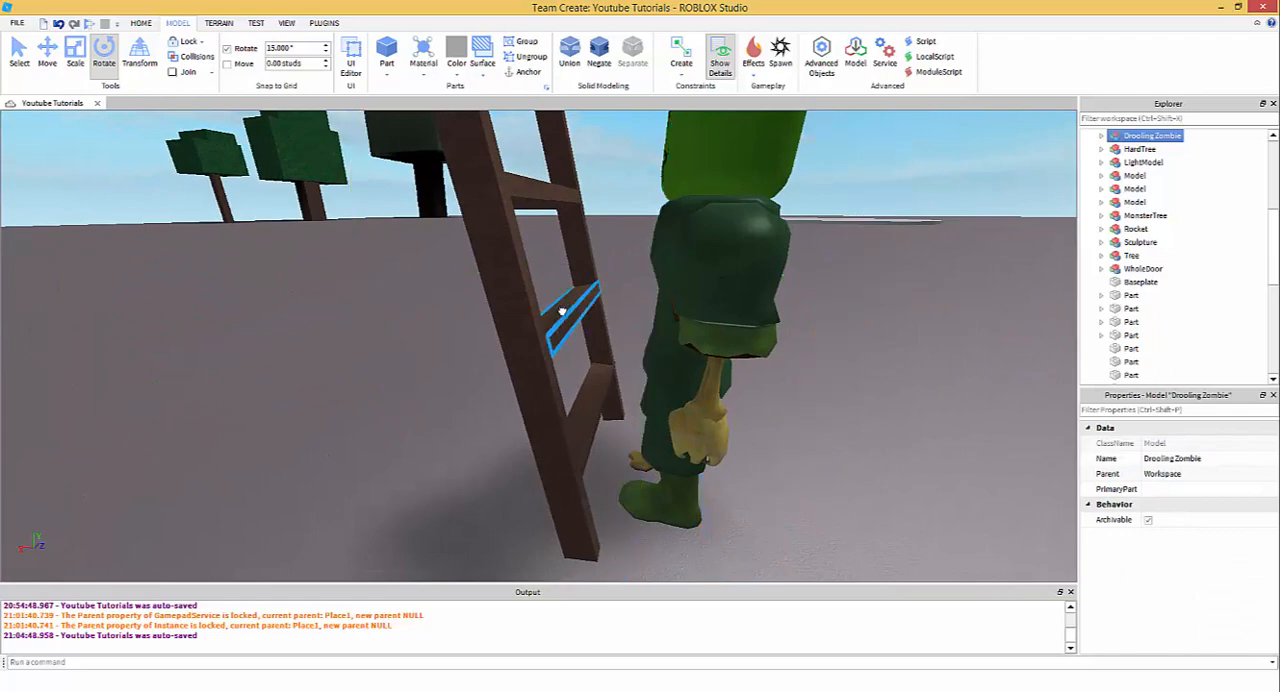
pyautogui.click(562, 312)
pyautogui.press('f')
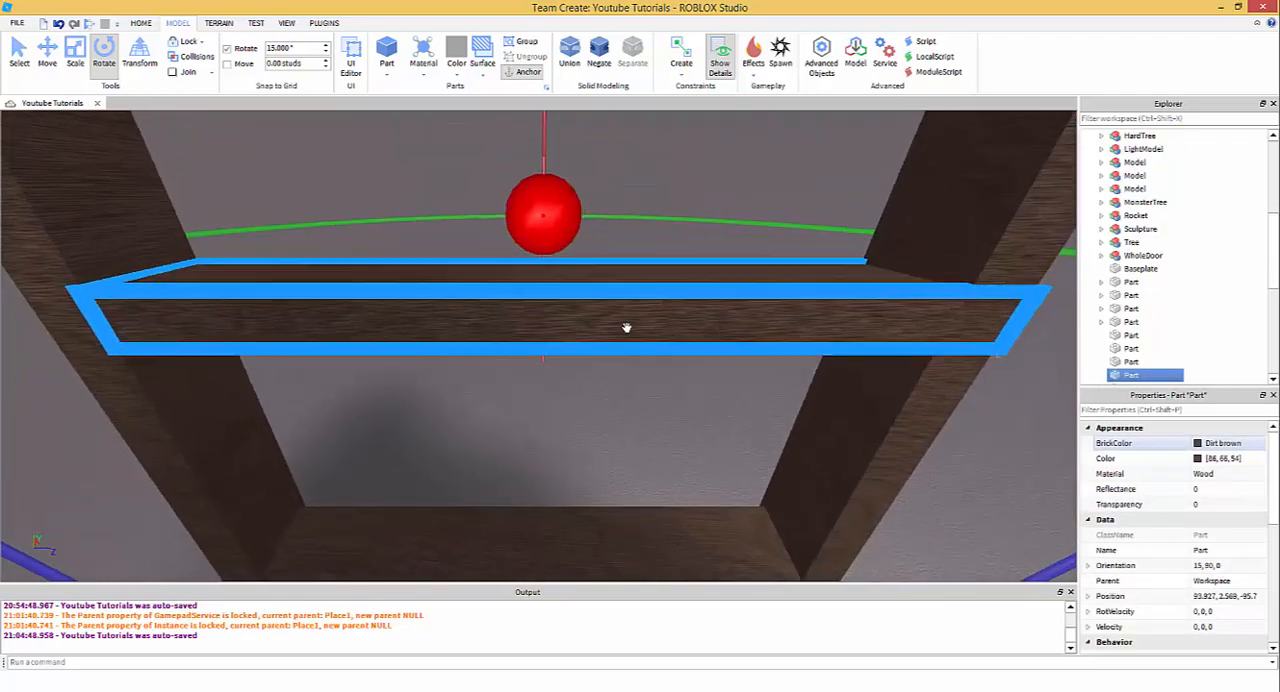
pyautogui.scroll(-3, 626, 328)
pyautogui.moveTo(626, 328)
pyautogui.mouseDown(button='right')
pyautogui.moveTo(608, 303)
pyautogui.moveTo(611, 317)
pyautogui.mouseUp(button='right')
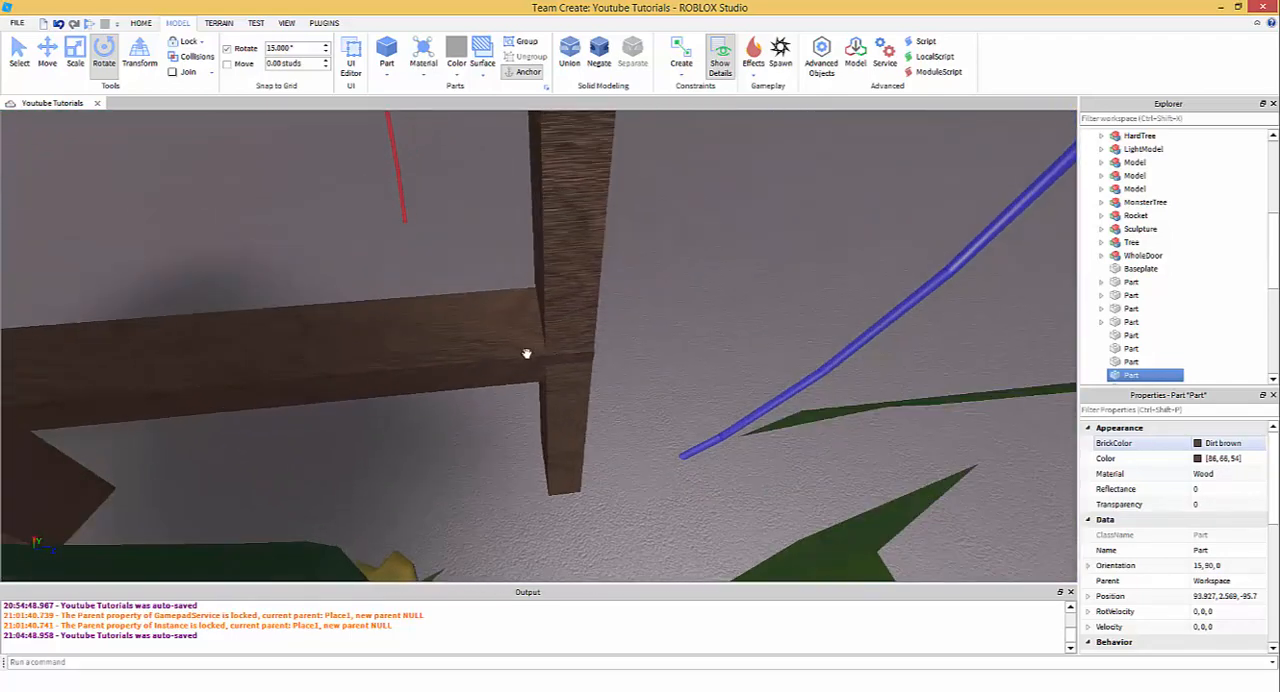
# - Pick out the side post at the rung ends and set the move increment back to 0.20 studs
pyautogui.click(580, 295)
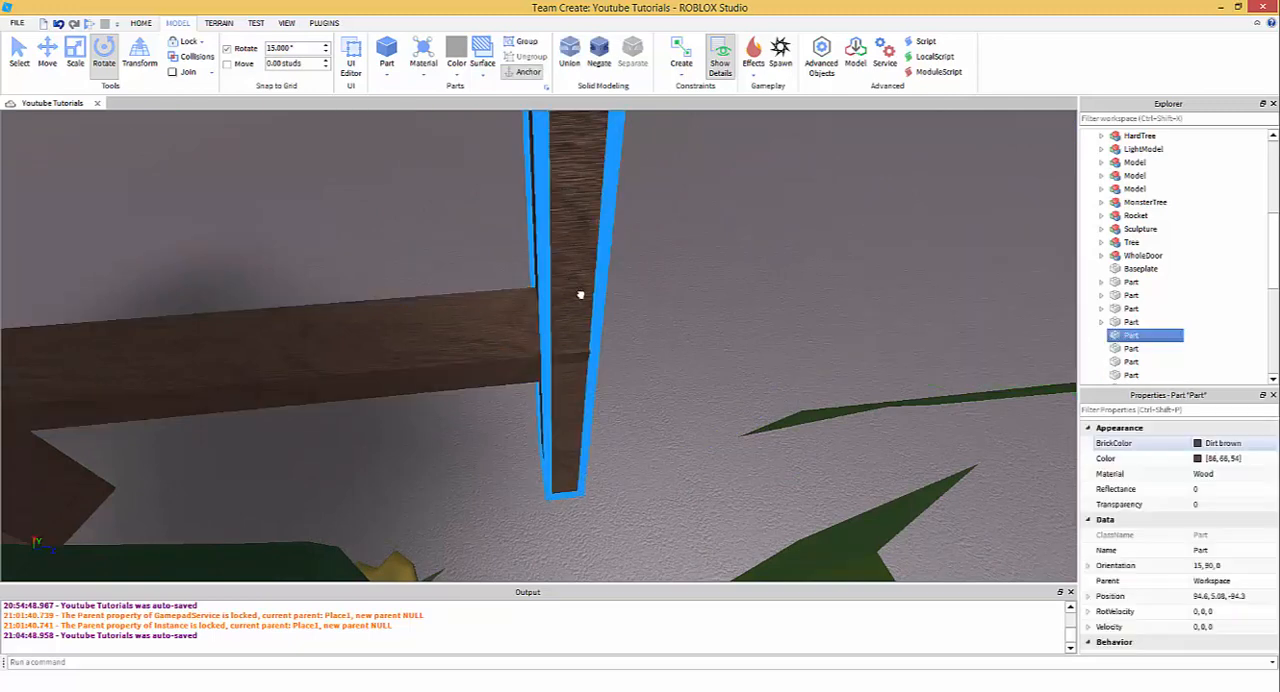
pyautogui.scroll(-5, 460, 285)
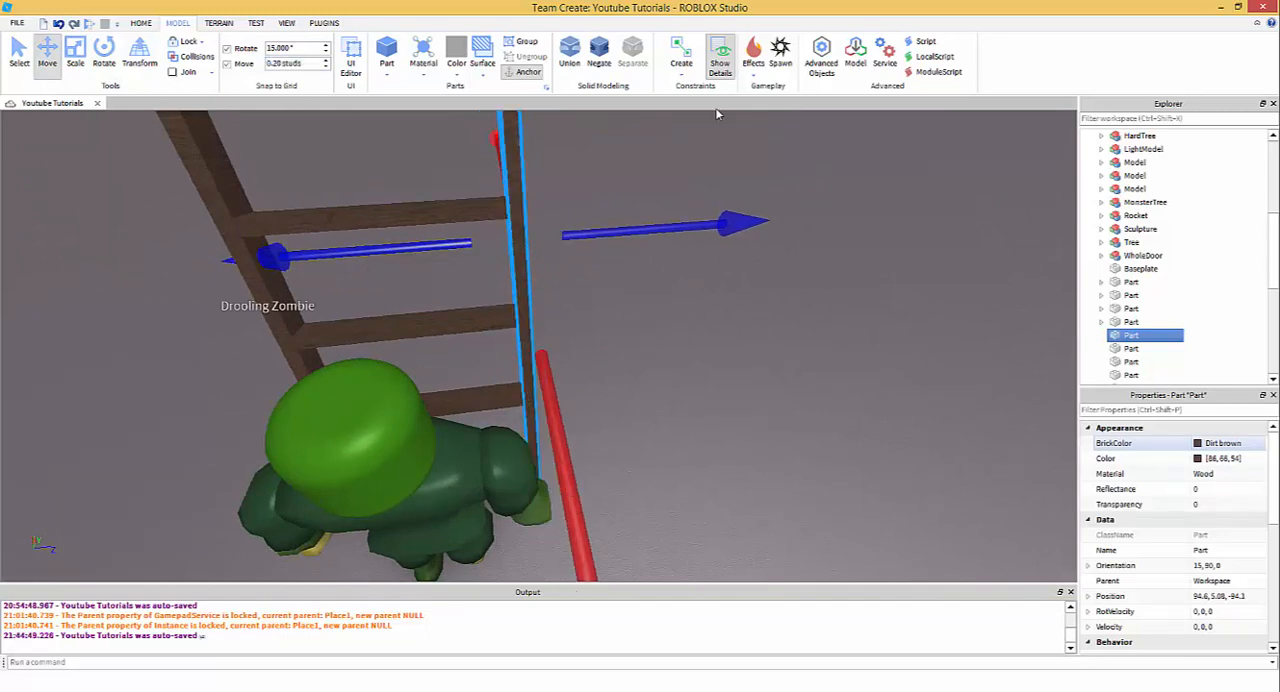
pyautogui.click(664, 184)
pyautogui.moveTo(664, 184); pyautogui.dragTo(665, 190, button='right')
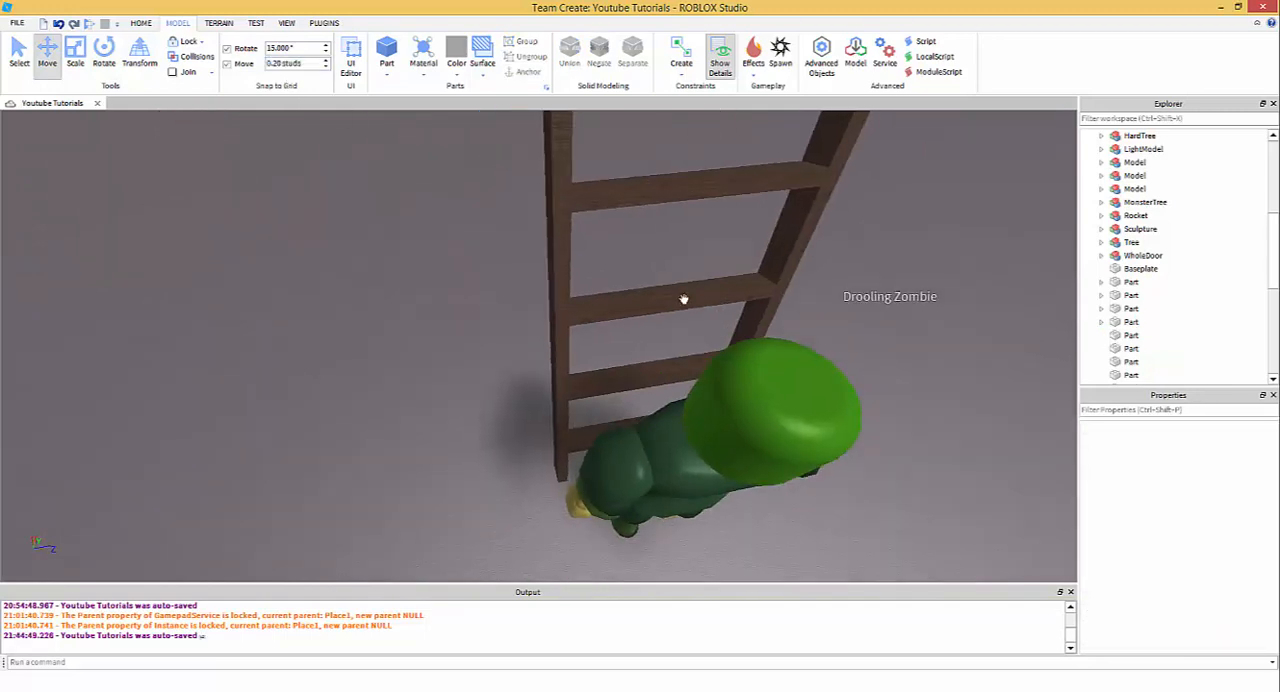
pyautogui.click(777, 254)
pyautogui.hotkey('ctrl', '3')
pyautogui.scroll(-4, 618, 312)
pyautogui.click(668, 264)
pyautogui.scroll(4, 668, 264)
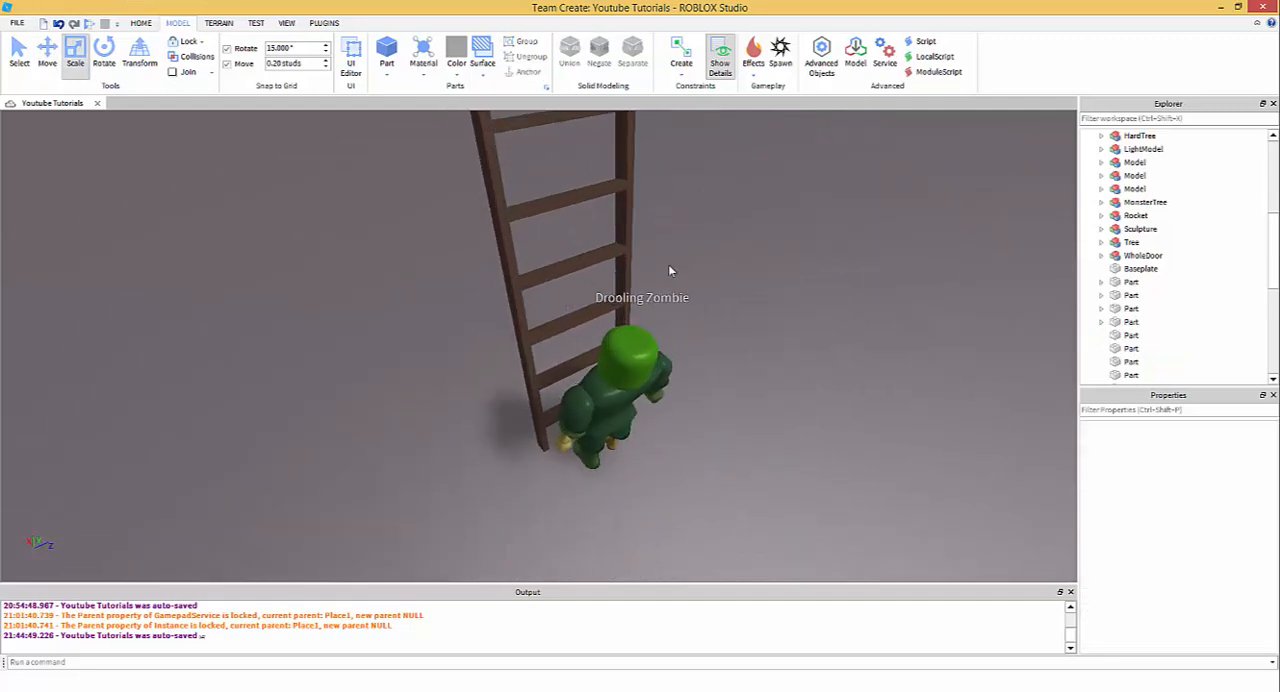
# - Delete the Drooling Zombie model standing in front of the ladder
pyautogui.moveTo(610, 356); pyautogui.dragTo(610, 356, button='right')
pyautogui.click(610, 356)
pyautogui.moveTo(509, 371); pyautogui.dragTo(509, 371, button='right')
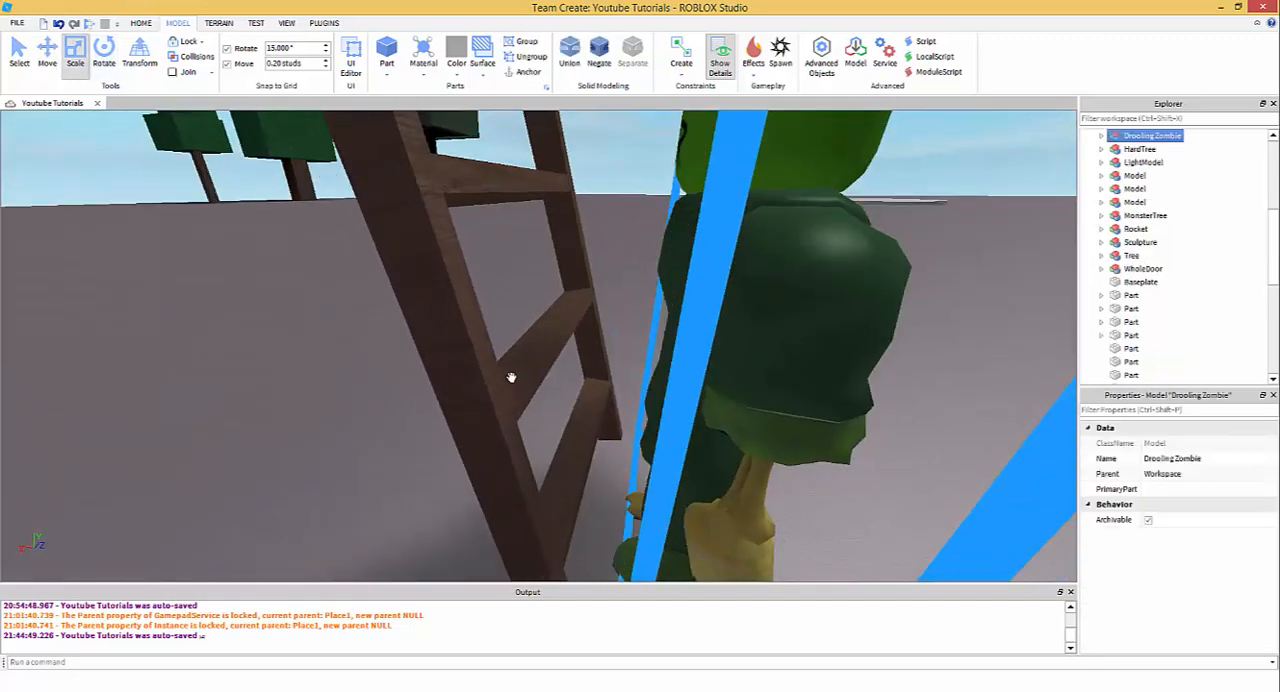
pyautogui.click(510, 343)
pyautogui.click(786, 300)
pyautogui.press('Delete')
# - Rotate the second and third rungs from the ground 15° each so that they lie level
pyautogui.click(557, 346)
pyautogui.click(103, 62)
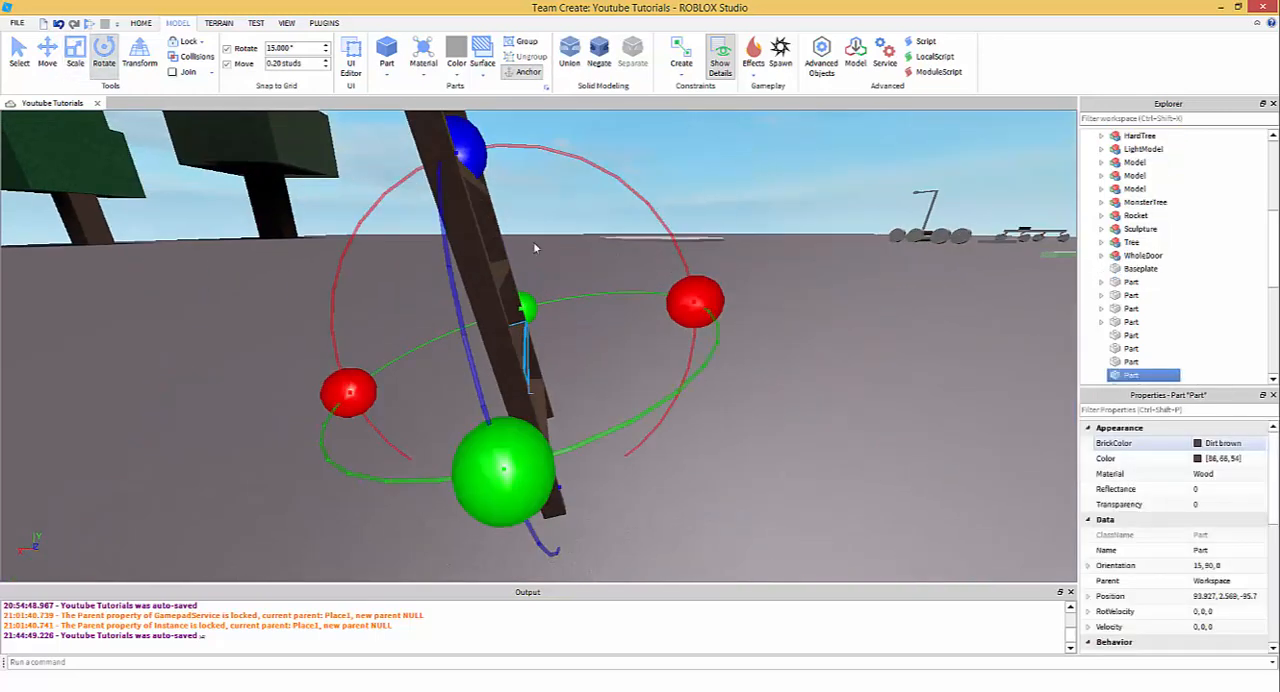
pyautogui.moveTo(694, 300); pyautogui.dragTo(650, 332)
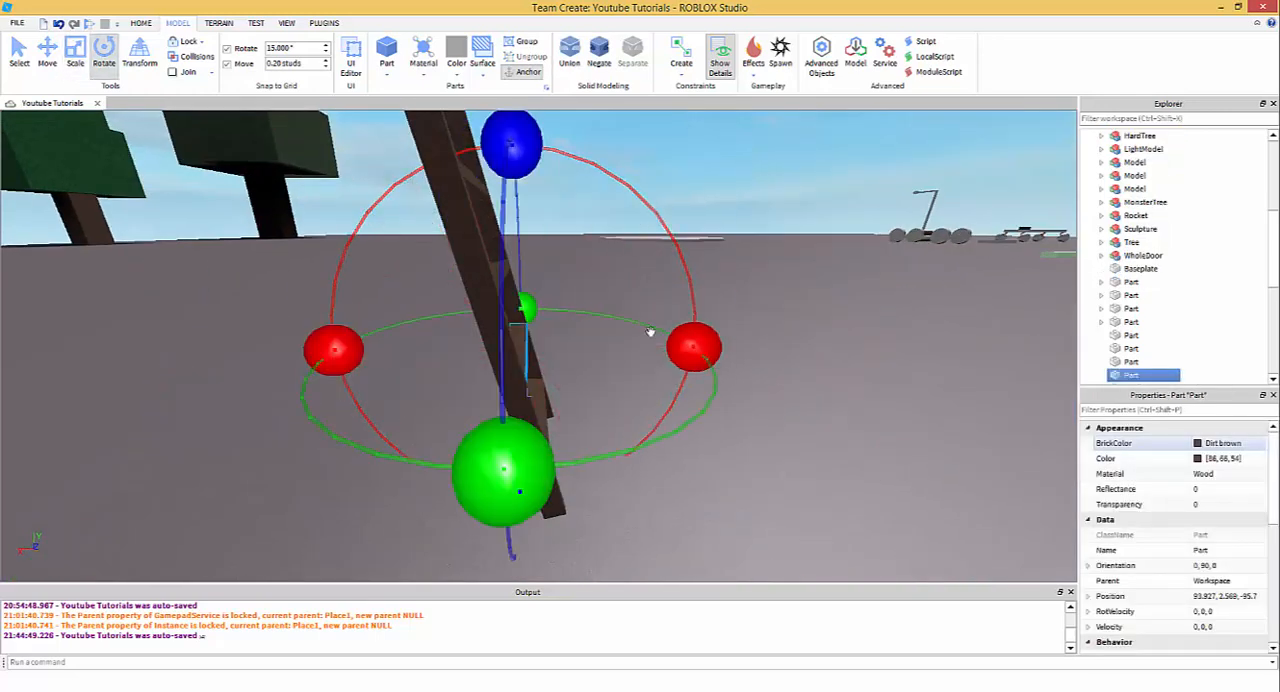
pyautogui.click(489, 268)
pyautogui.click(503, 271)
pyautogui.moveTo(684, 236); pyautogui.dragTo(688, 279)
pyautogui.moveTo(557, 351); pyautogui.dragTo(505, 328, button='right')
# - Level the fourth and fifth rungs by rotating each one 15°
pyautogui.click(409, 274)
pyautogui.moveTo(480, 272); pyautogui.dragTo(560, 265, button='right')
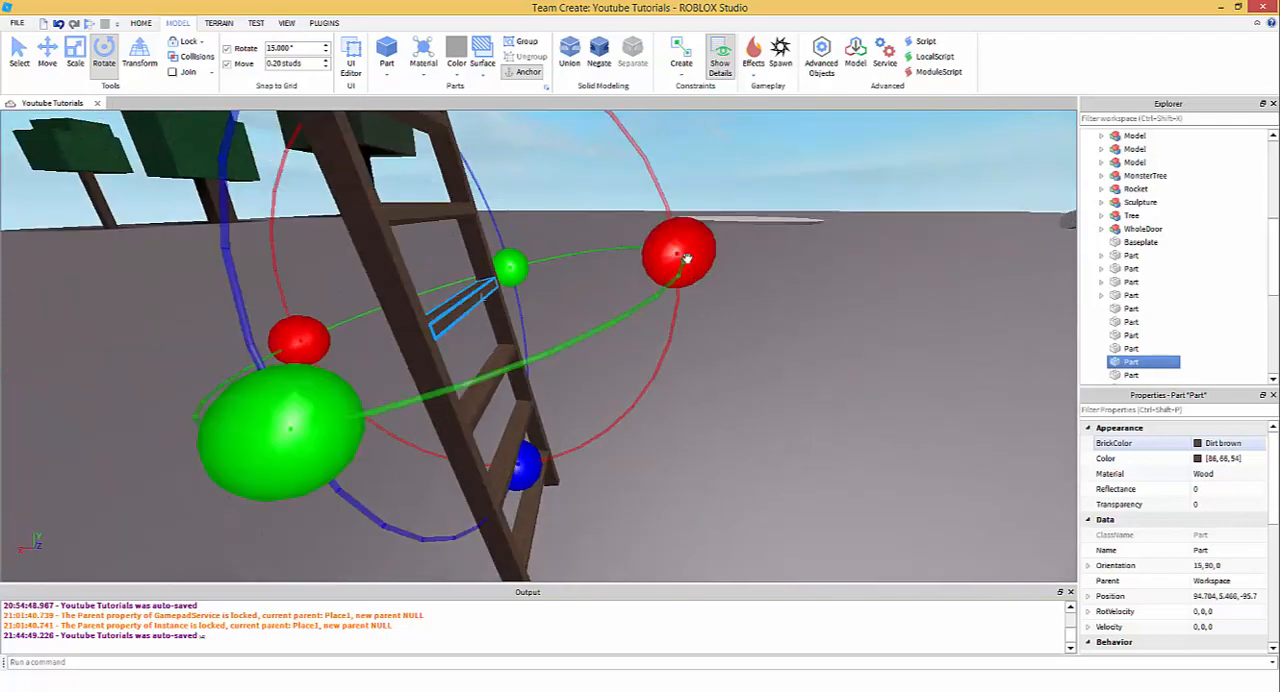
pyautogui.moveTo(696, 252); pyautogui.dragTo(690, 341)
pyautogui.click(407, 211)
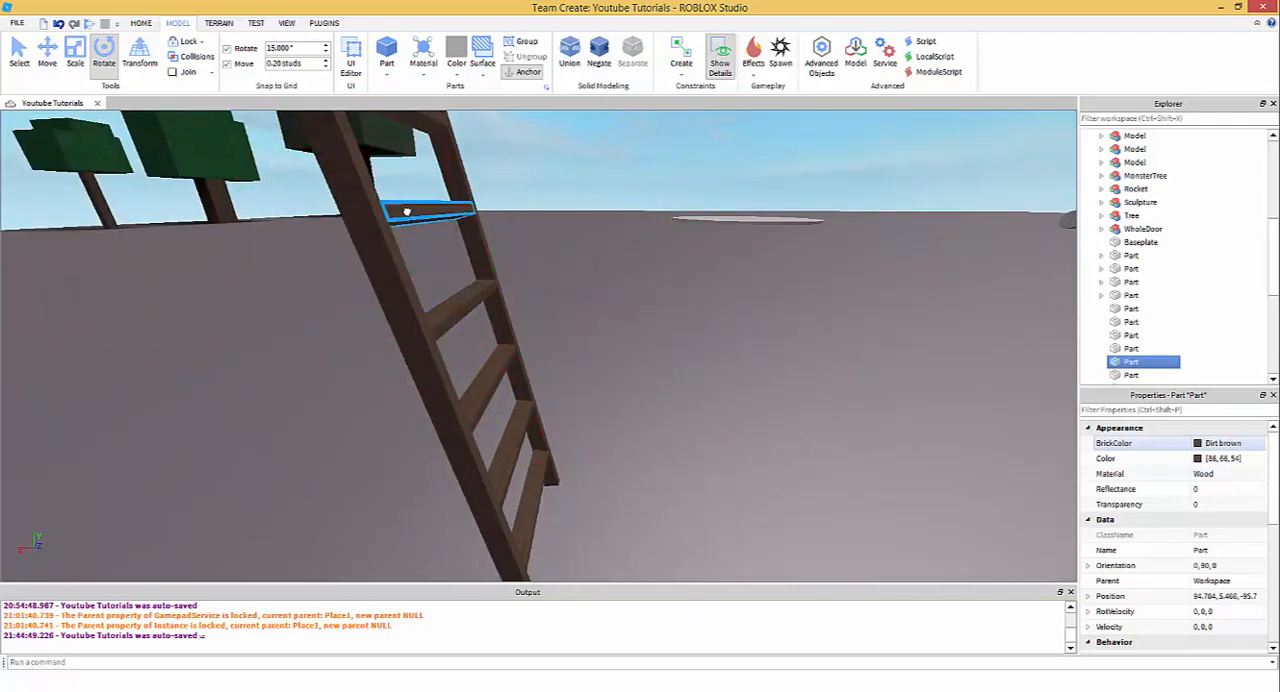
pyautogui.moveTo(667, 156); pyautogui.dragTo(671, 234)
pyautogui.scroll(-3, 671, 234)
pyautogui.moveTo(580, 298); pyautogui.dragTo(520, 270, button='right')
pyautogui.scroll(3, 515, 270)
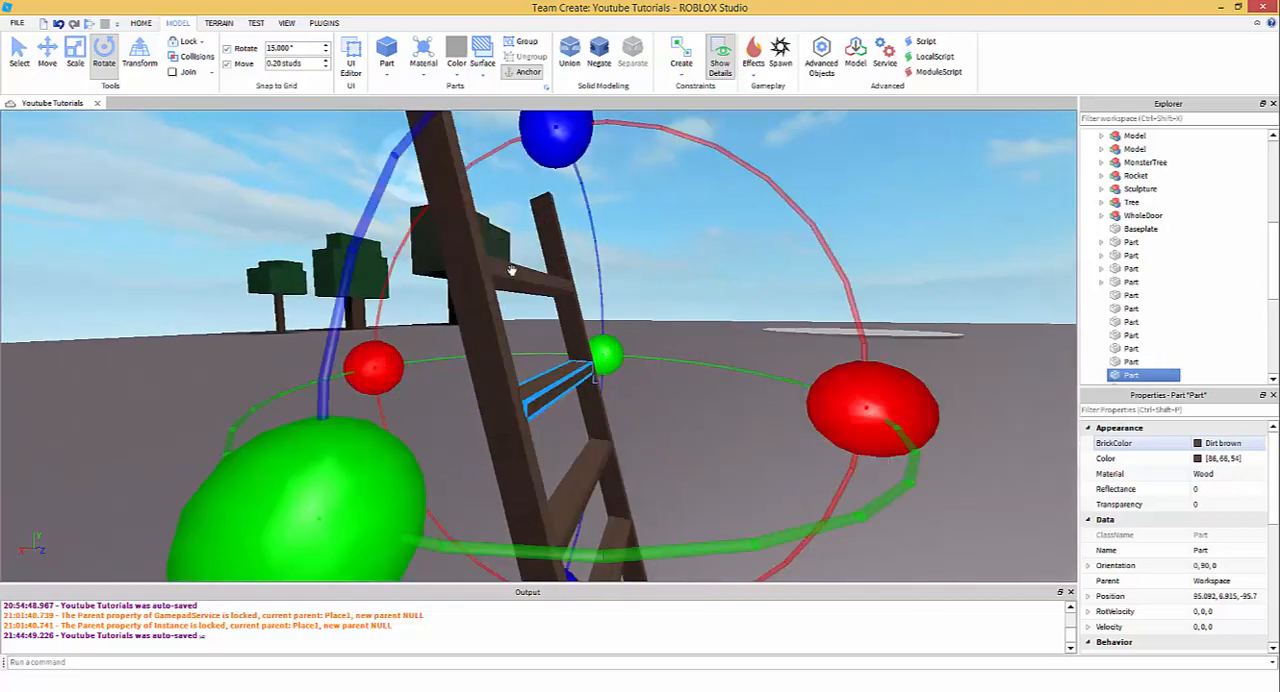
# - Rotate the top rung 15° to level it and clear the selection
pyautogui.click(511, 270)
pyautogui.moveTo(857, 215); pyautogui.dragTo(857, 280)
pyautogui.scroll(-3, 663, 310)
pyautogui.moveTo(663, 310)
pyautogui.mouseDown(button='right')
pyautogui.moveTo(649, 314)
pyautogui.moveTo(673, 313)
pyautogui.mouseUp(button='right')
pyautogui.click(677, 312)
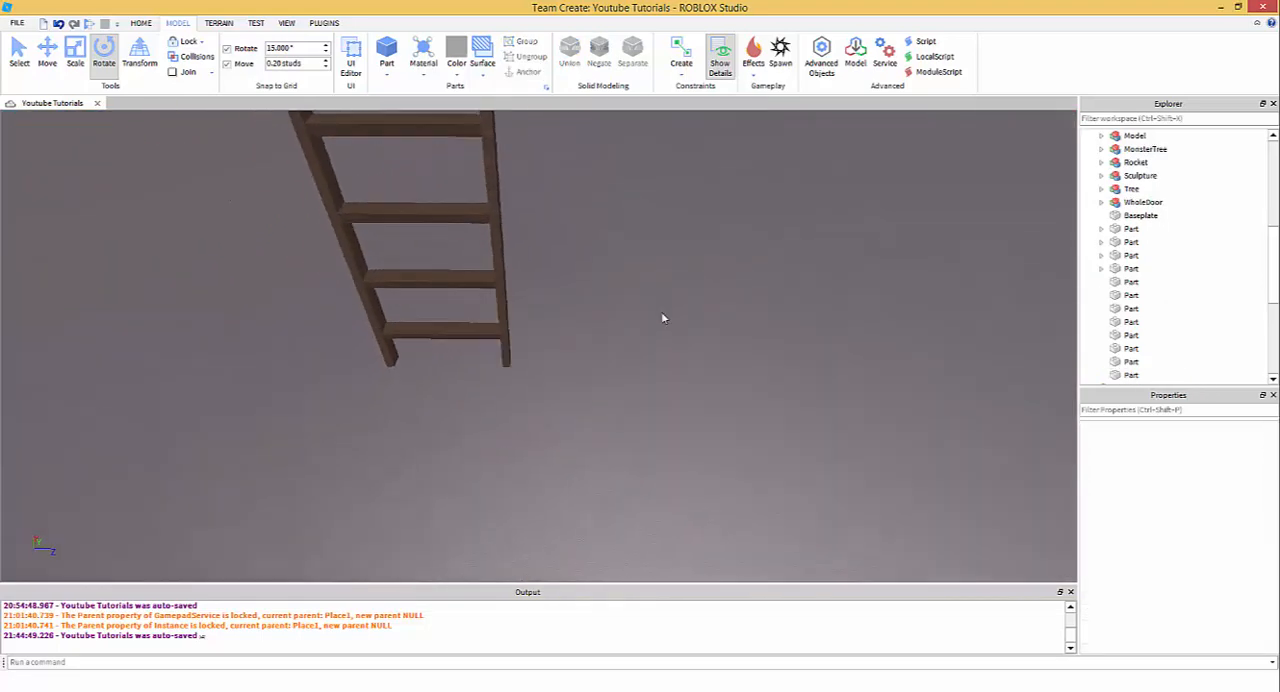
pyautogui.scroll(2, 672, 312)
pyautogui.scroll(-4, 672, 312)
pyautogui.scroll(2, 595, 315)
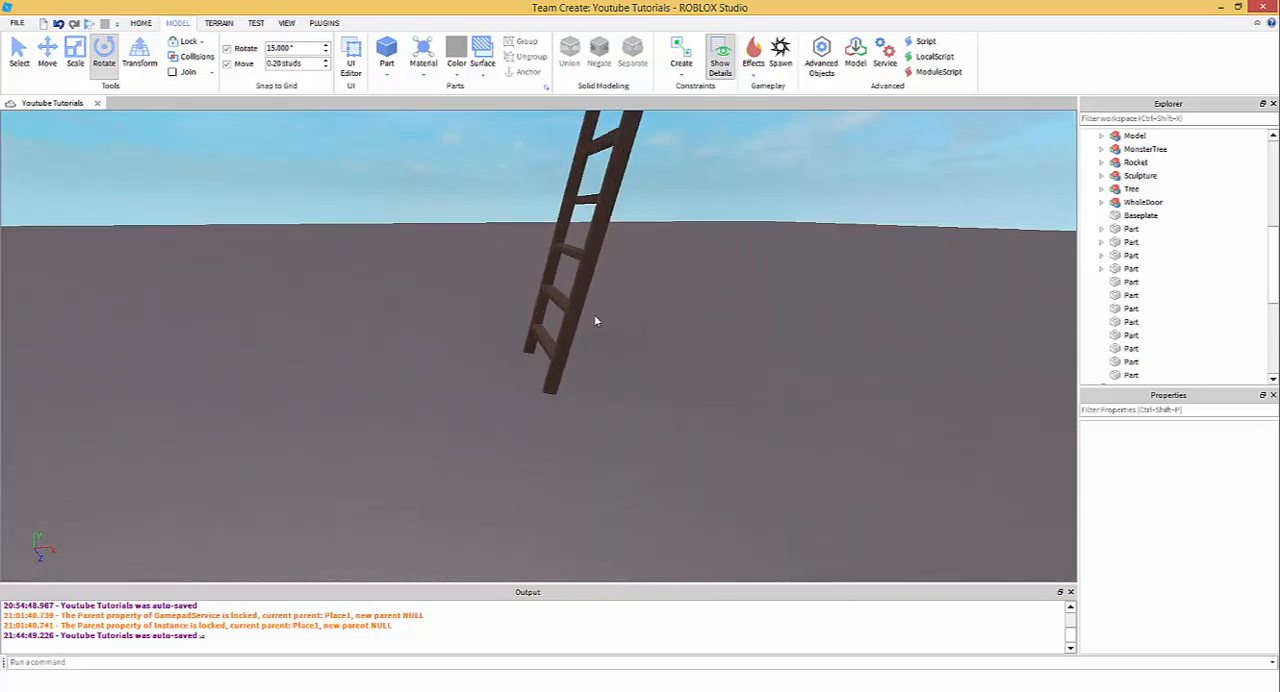
# - Select the bottom rung for scaling, trying a move increment of 0.00 studs before returning it to 0.20 studs
pyautogui.scroll(1, 556, 331)
pyautogui.click(548, 341)
pyautogui.scroll(2, 548, 341)
pyautogui.scroll(2, 557, 337)
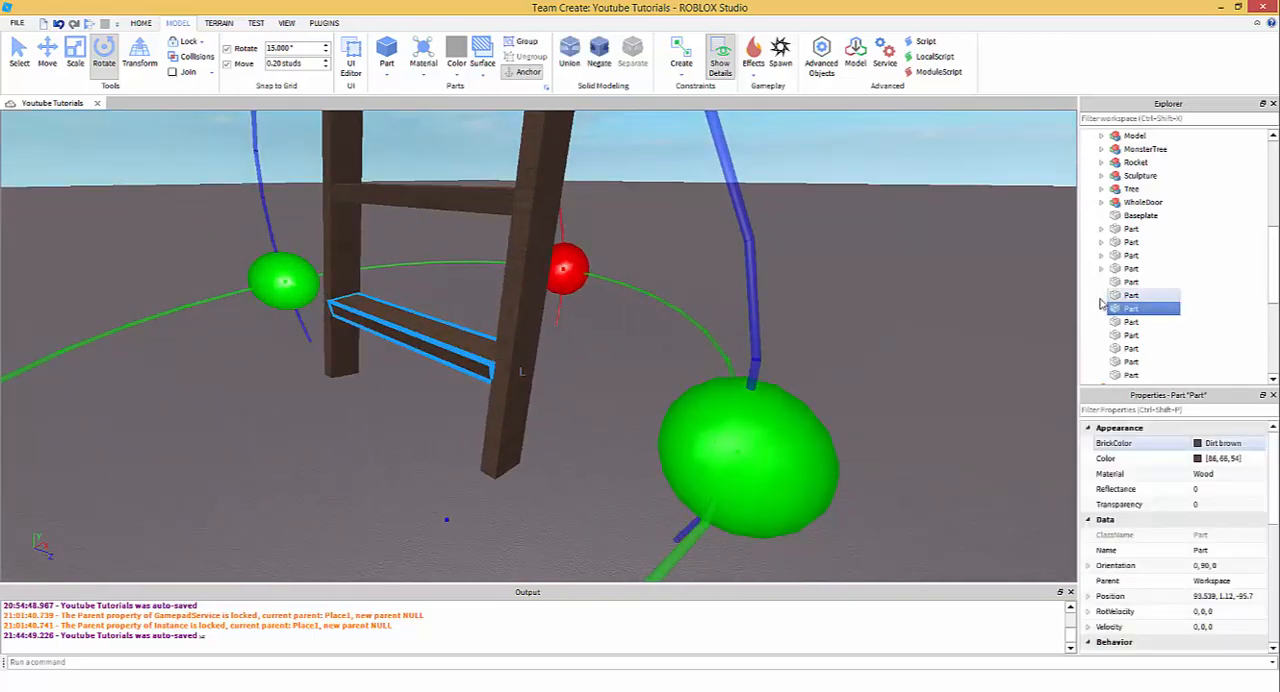
pyautogui.moveTo(520, 375); pyautogui.dragTo(543, 336, button='right')
pyautogui.scroll(2, 523, 377)
pyautogui.scroll(-2, 523, 377)
pyautogui.moveTo(530, 410); pyautogui.dragTo(514, 510, button='right')
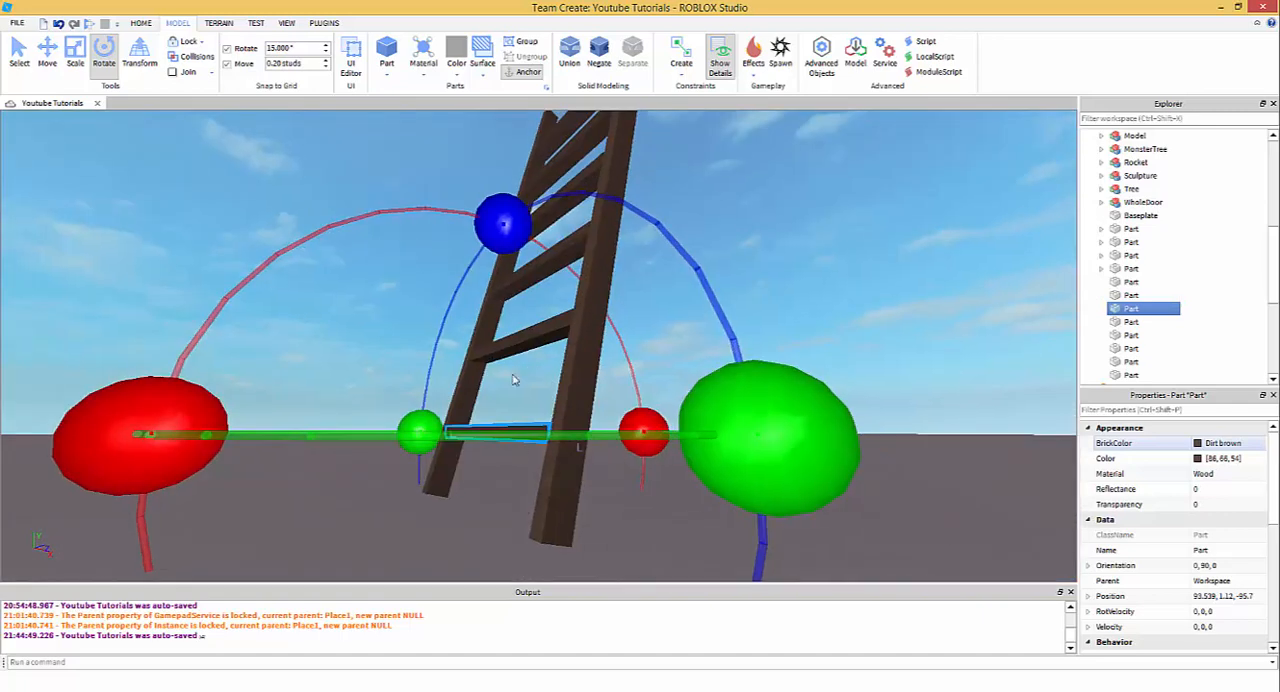
pyautogui.click(77, 63)
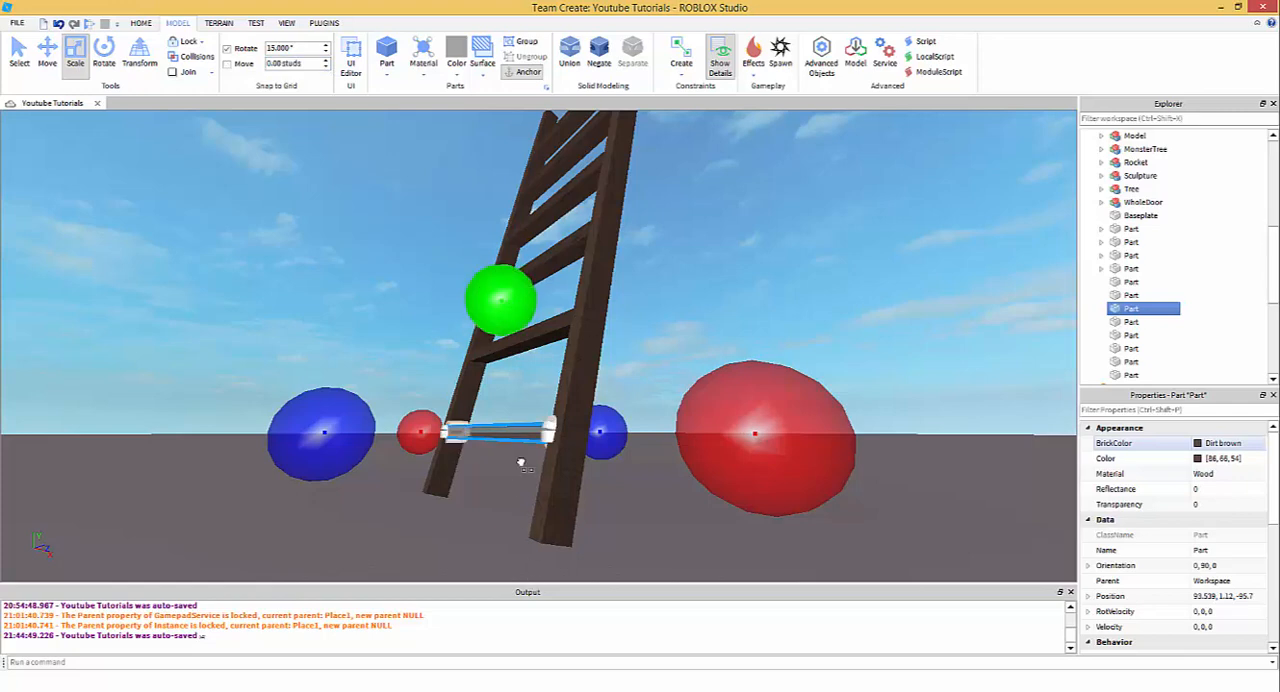
pyautogui.moveTo(526, 463); pyautogui.dragTo(529, 391, button='right')
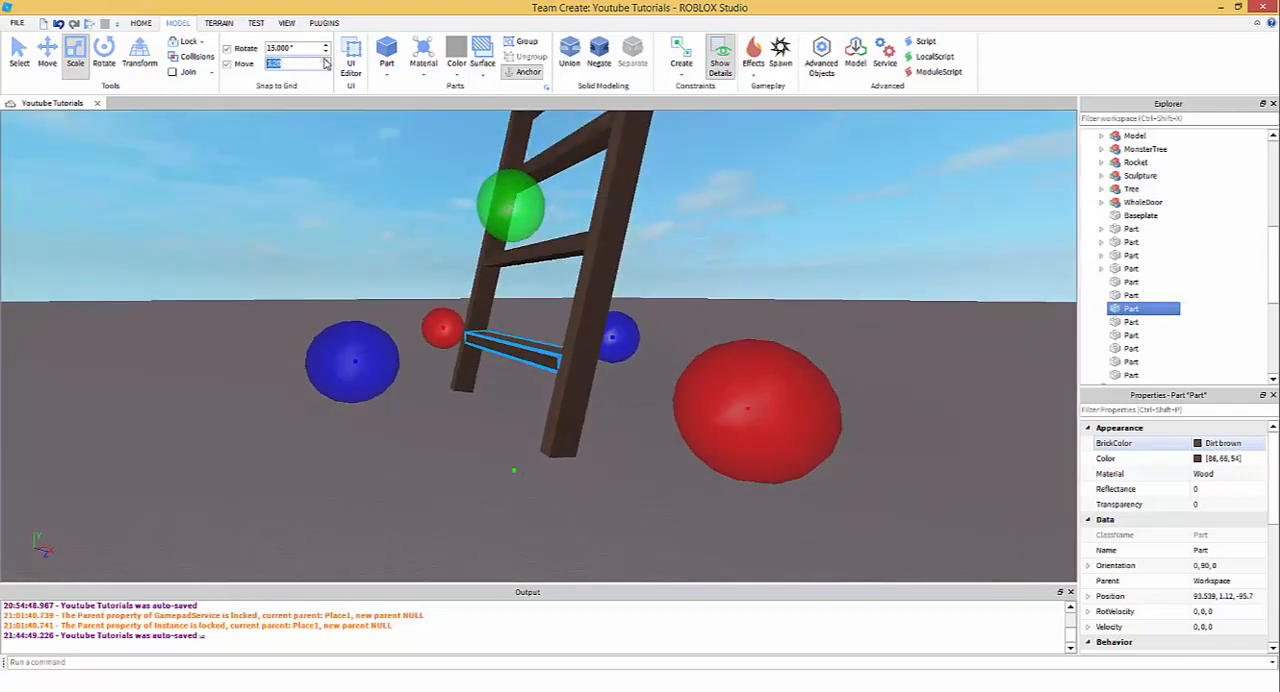
# - Insert a BlockMesh into the bottom rung and set its scale to 1, 0.8, 1
pyautogui.rightClick(1121, 313)
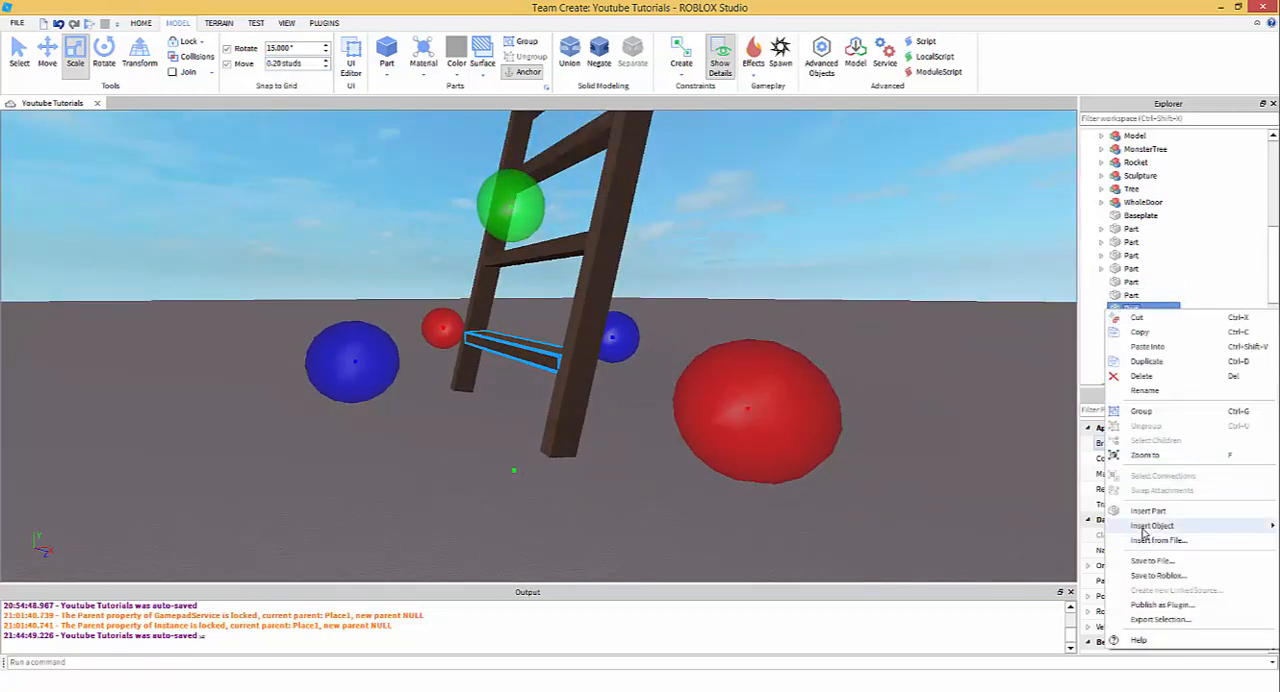
pyautogui.moveTo(1137, 527)
pyautogui.click(920, 141)
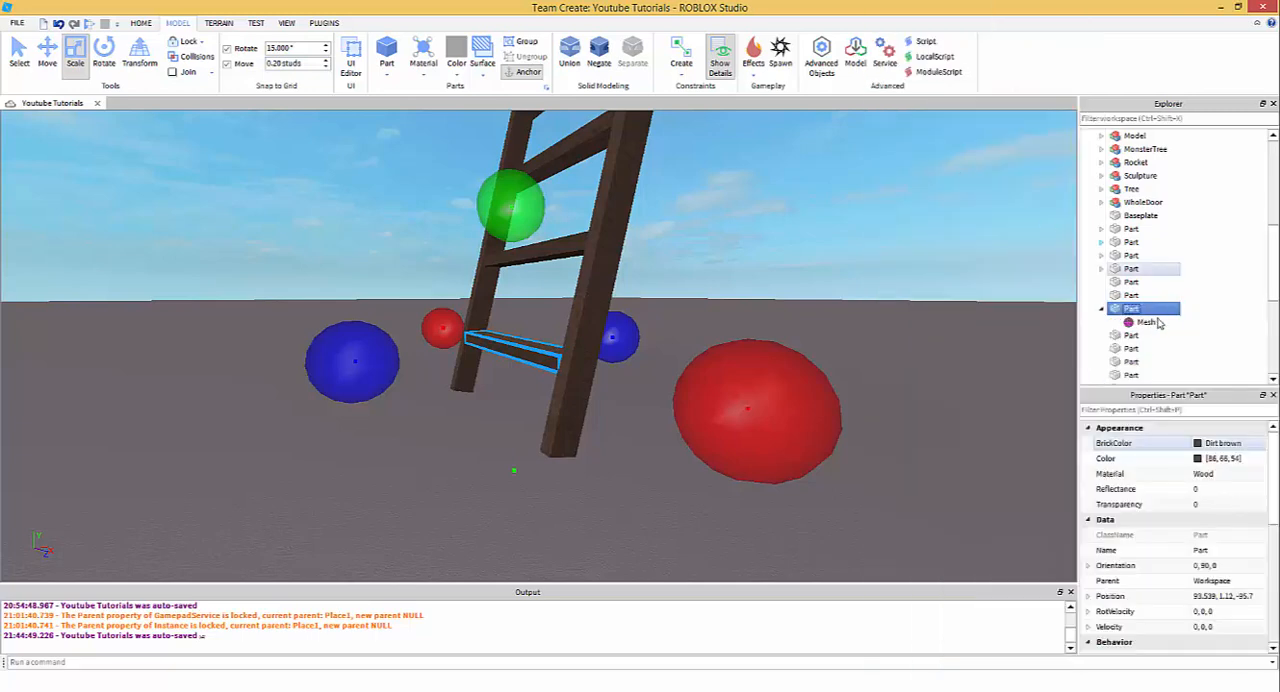
pyautogui.click(1168, 505)
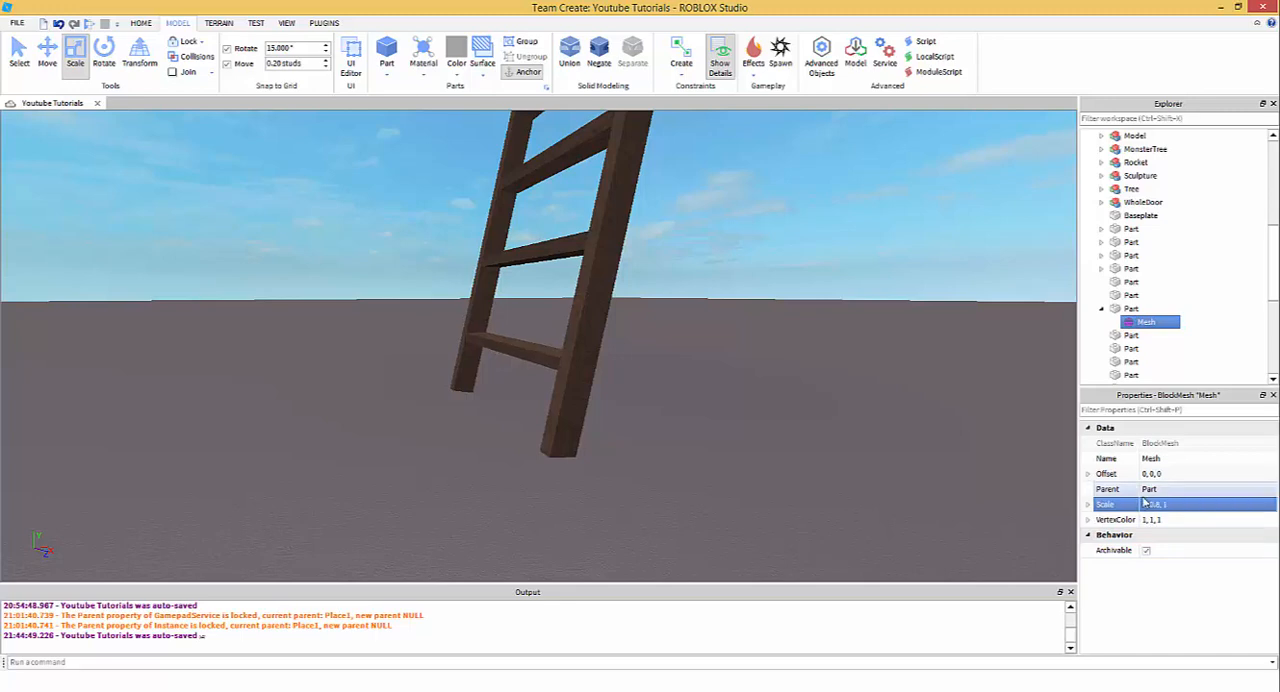
pyautogui.press('w')
pyautogui.moveTo(823, 441); pyautogui.dragTo(821, 434, button='right')
# - Thin the bottom rung by setting its mesh scale to 1, 0.5, 1
pyautogui.click(1155, 504)
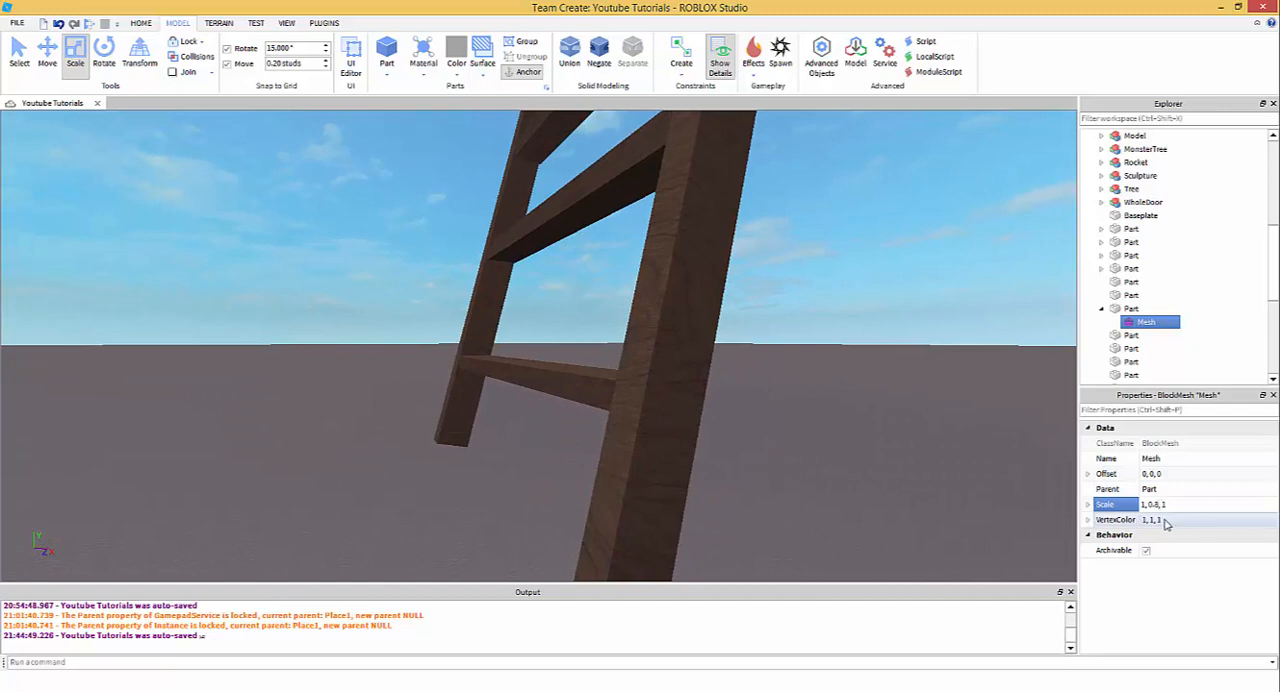
pyautogui.press('BackSpace')
pyautogui.write('5')
pyautogui.press('Return')
pyautogui.moveTo(868, 371); pyautogui.dragTo(957, 424, button='right')
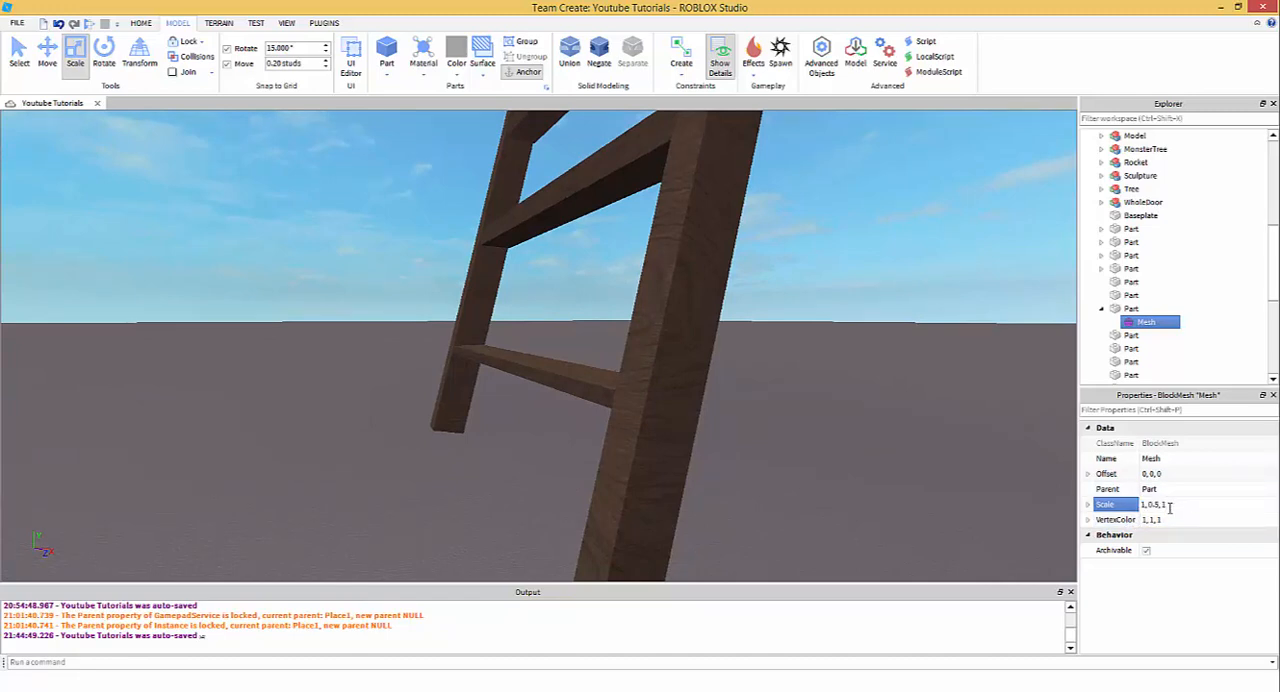
# - Try a smaller Z scale on the bottom rung's mesh and undo that change
pyautogui.press('Return')
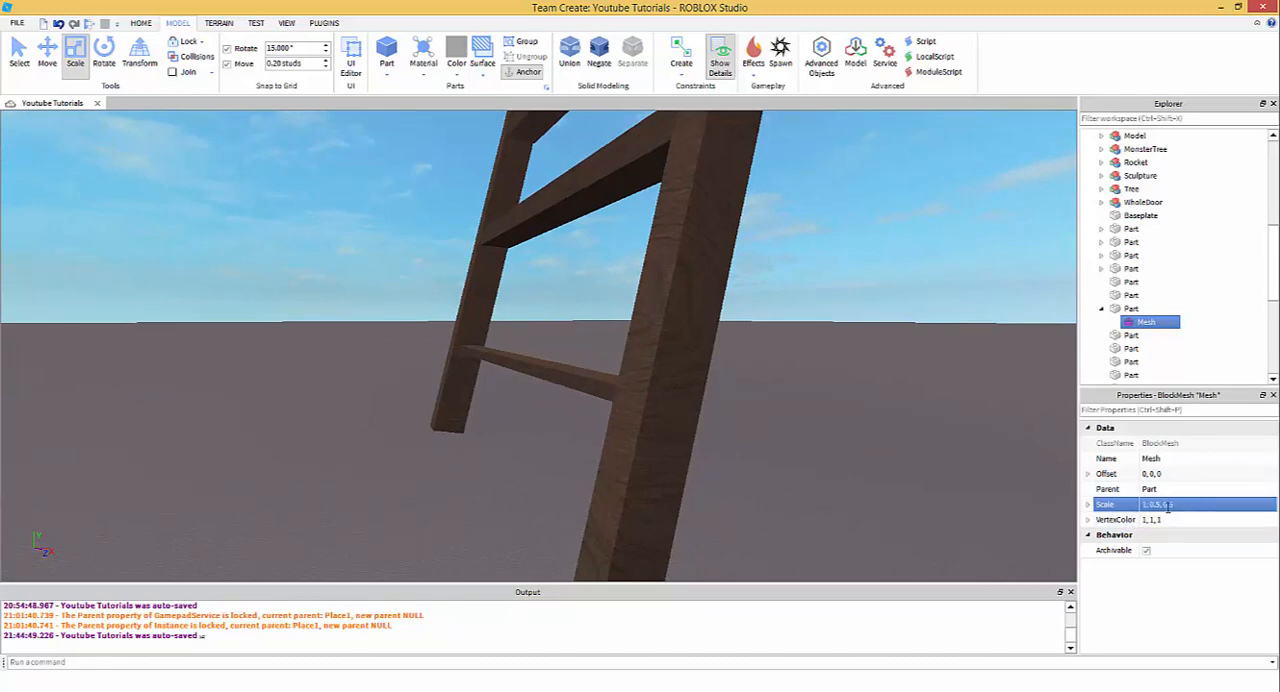
pyautogui.moveTo(775, 354); pyautogui.dragTo(936, 436, button='right')
pyautogui.hotkey('ctrl', 'z')
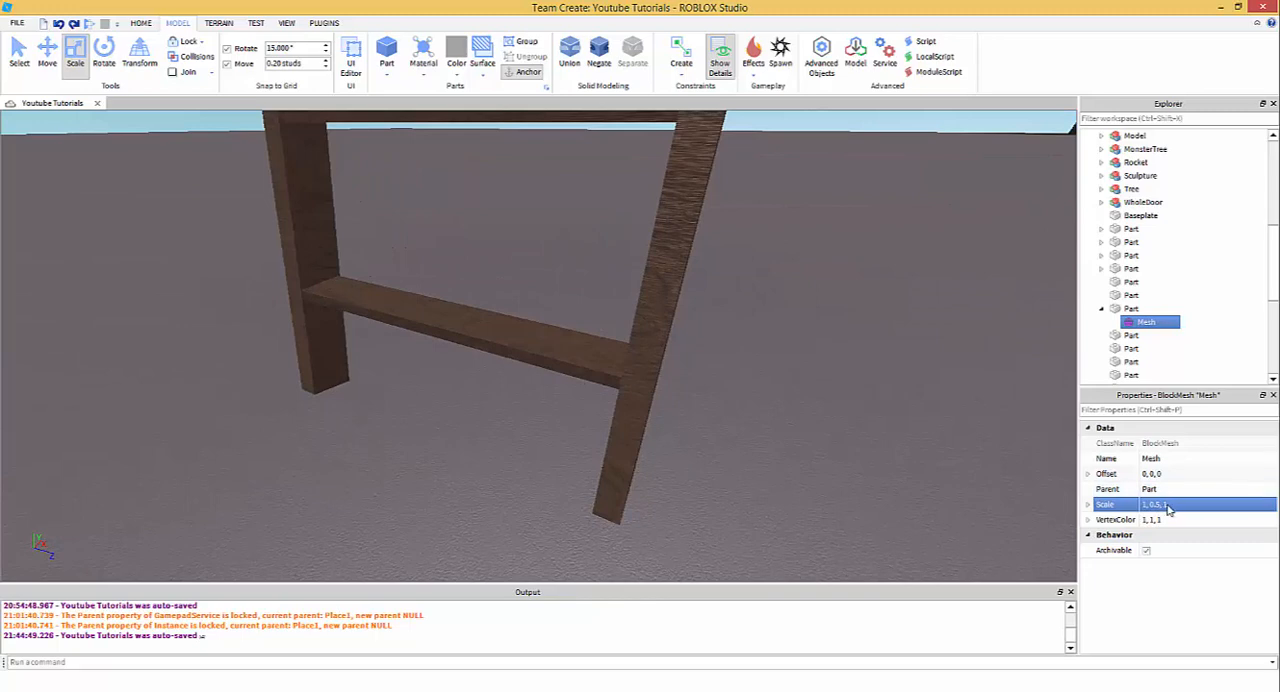
pyautogui.moveTo(694, 323); pyautogui.dragTo(691, 334, button='right')
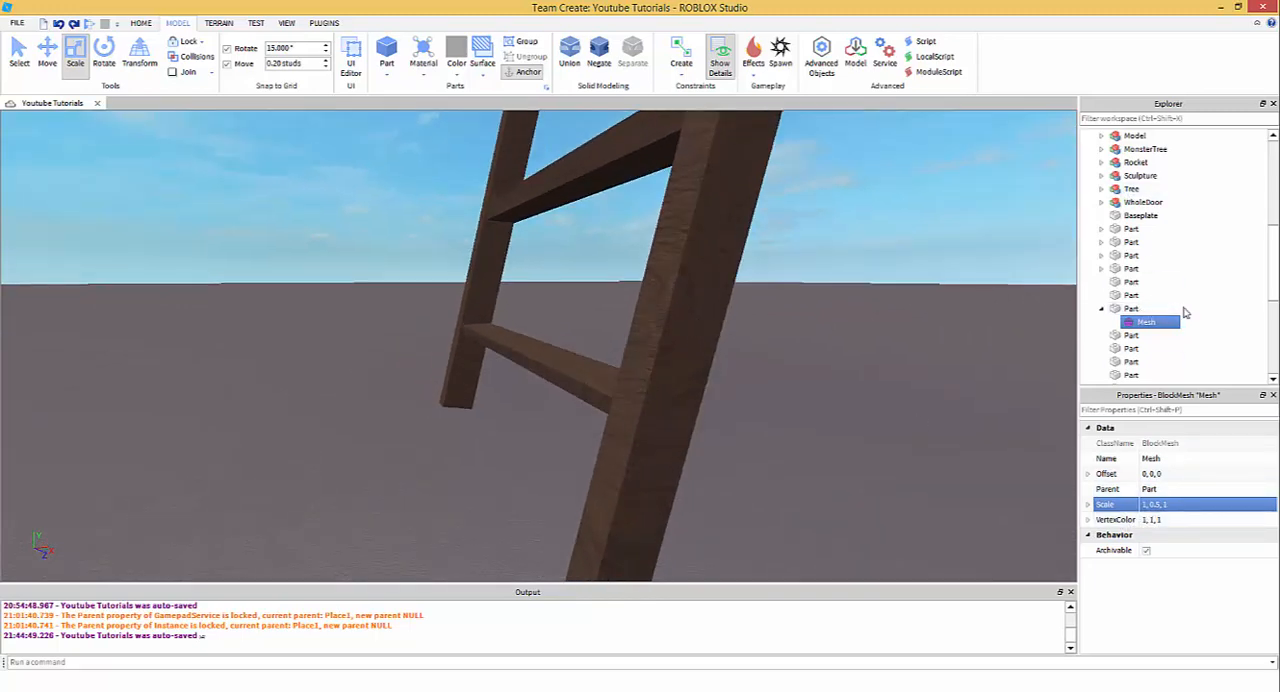
# - Select the BlockMesh inside the bottom rung
pyautogui.click(1219, 327)
pyautogui.click(1172, 333)
pyautogui.click(1166, 325)
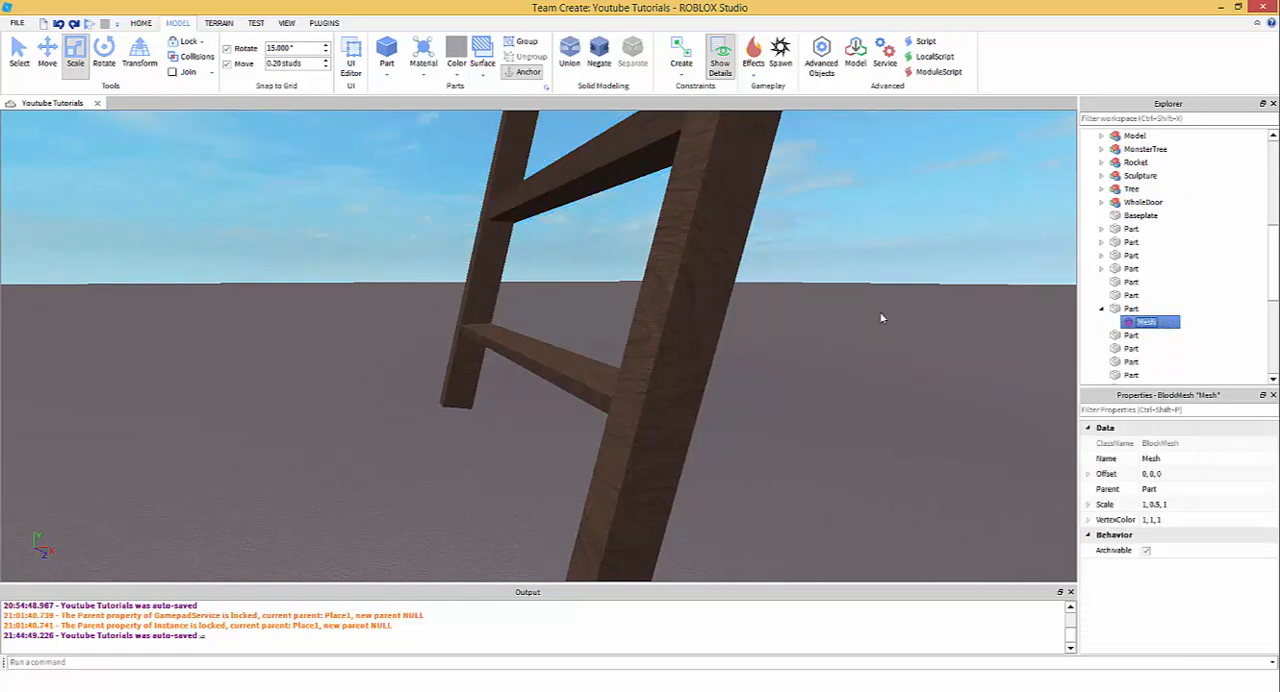
# - Paste the bottom rung's BlockMesh into the ladder's other five rungs
pyautogui.moveTo(881, 318); pyautogui.dragTo(878, 330, button='right')
pyautogui.click(657, 252)
pyautogui.scroll(-3, 600, 245)
pyautogui.click(560, 254)
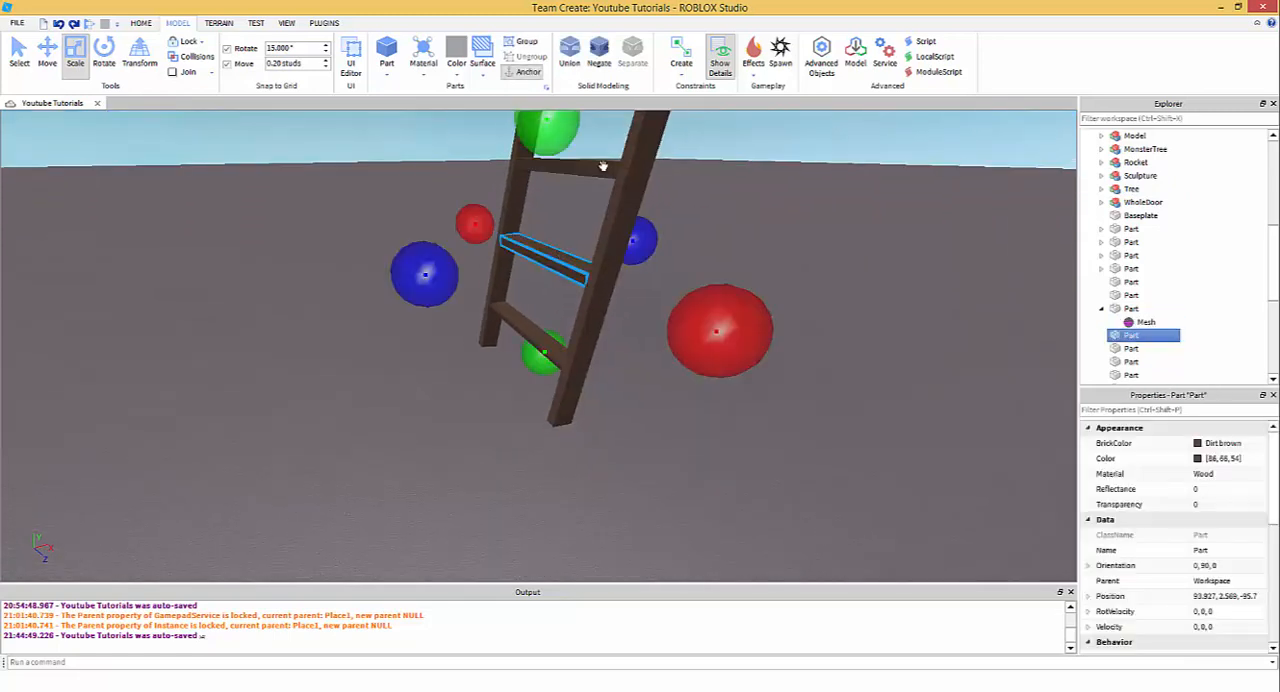
pyautogui.keyDown('ctrl'); pyautogui.click(603, 167); pyautogui.keyUp('ctrl')
pyautogui.moveTo(603, 167); pyautogui.dragTo(606, 171, button='right')
pyautogui.click(698, 243)
pyautogui.click(551, 237)
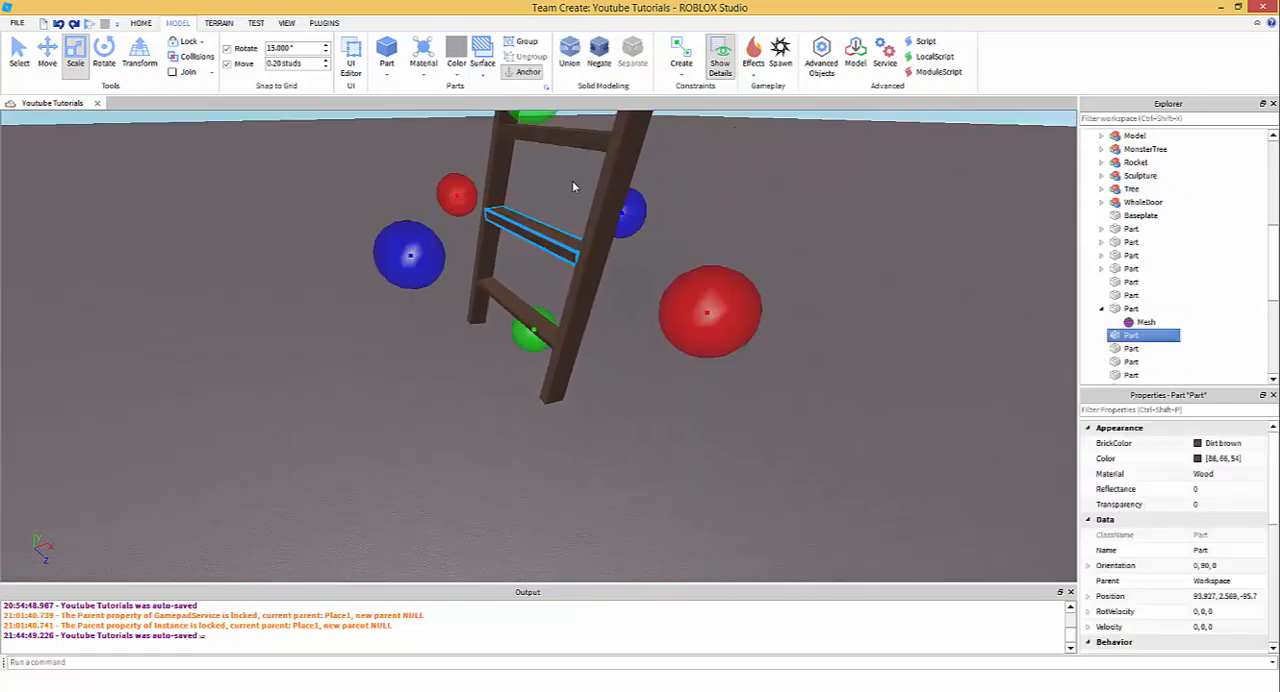
pyautogui.keyDown('ctrl'); pyautogui.click(587, 139); pyautogui.keyUp('ctrl')
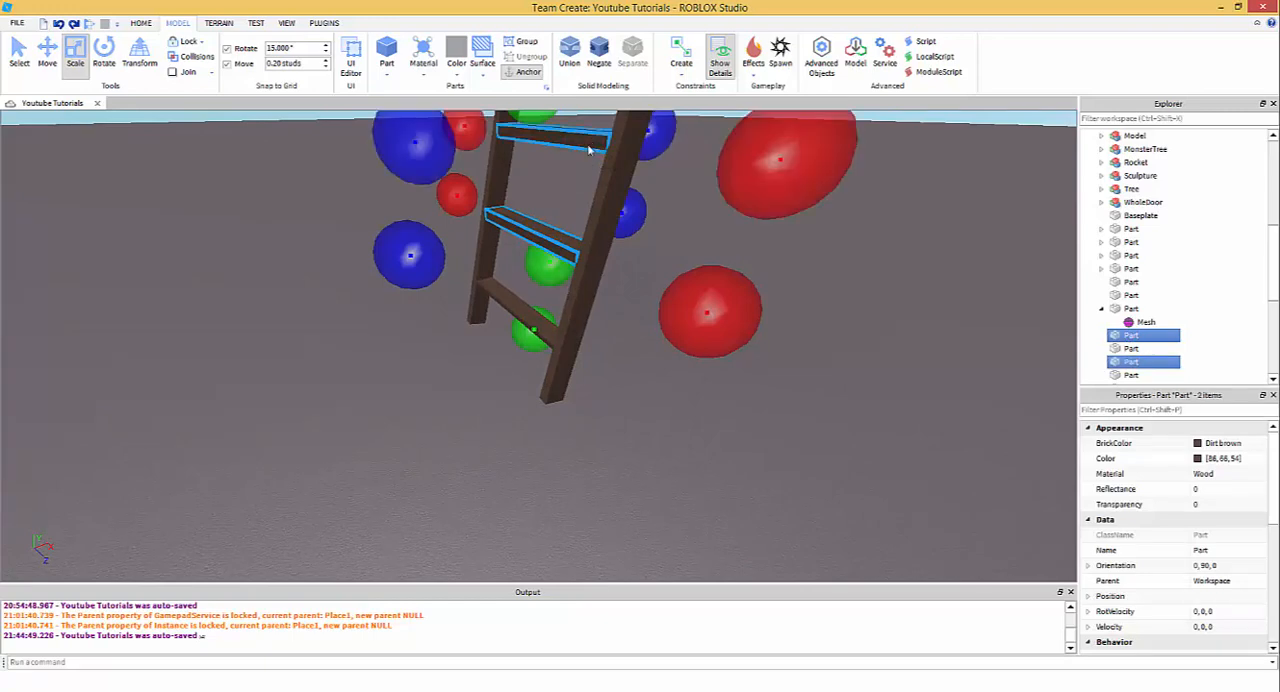
pyautogui.scroll(-3, 589, 151)
pyautogui.keyDown('ctrl'); pyautogui.click(576, 173); pyautogui.keyUp('ctrl')
pyautogui.scroll(-3, 576, 176)
pyautogui.moveTo(576, 222); pyautogui.dragTo(575, 214, button='right')
pyautogui.keyDown('ctrl'); pyautogui.click(575, 214); pyautogui.keyUp('ctrl')
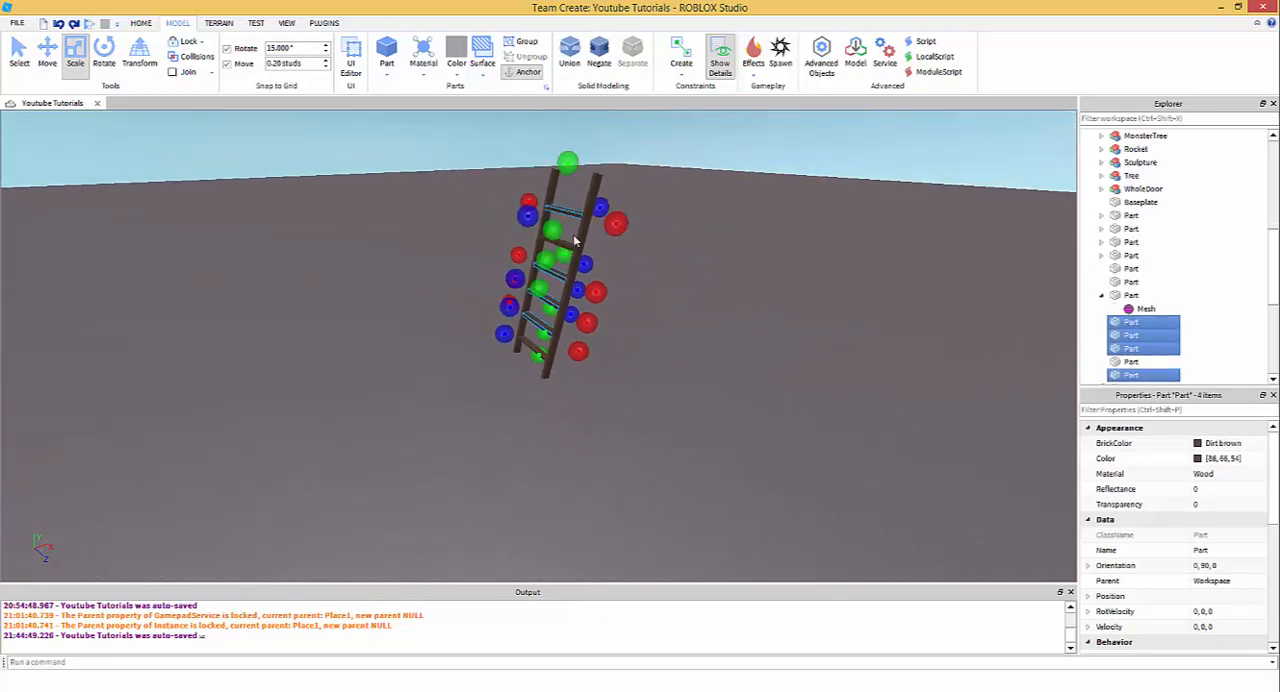
pyautogui.keyDown('ctrl'); pyautogui.click(568, 244); pyautogui.keyUp('ctrl')
pyautogui.scroll(5, 570, 245)
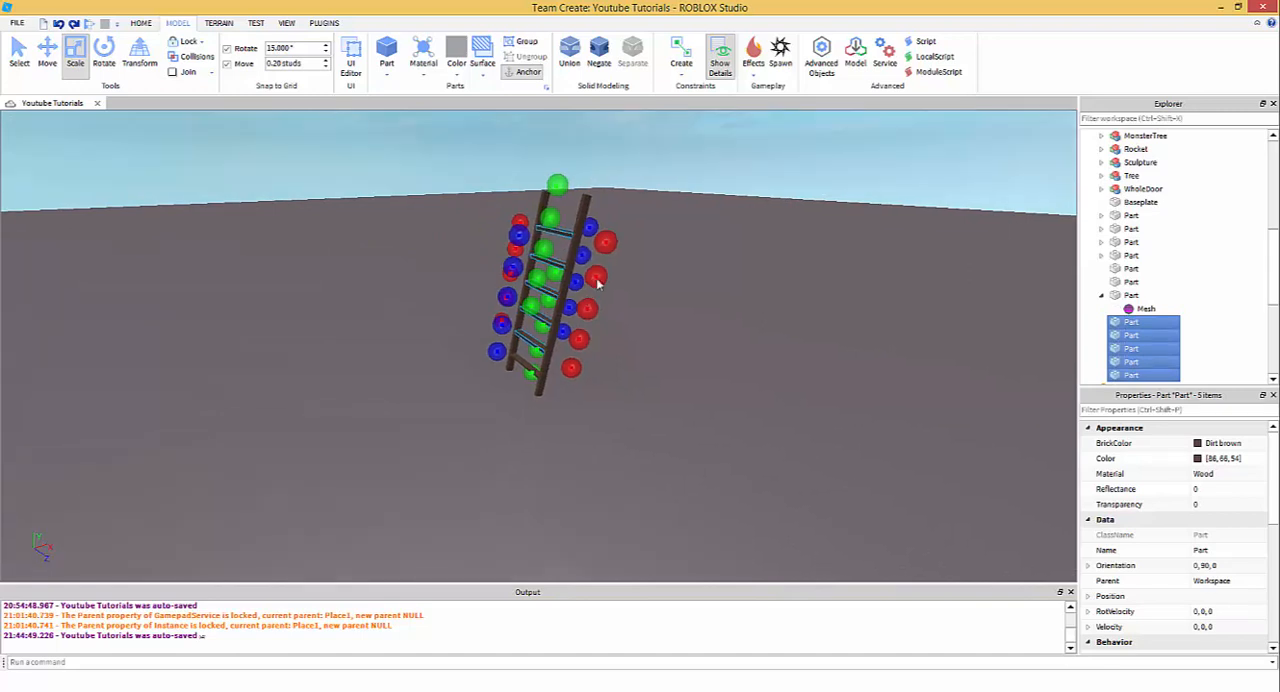
pyautogui.rightClick(1110, 323)
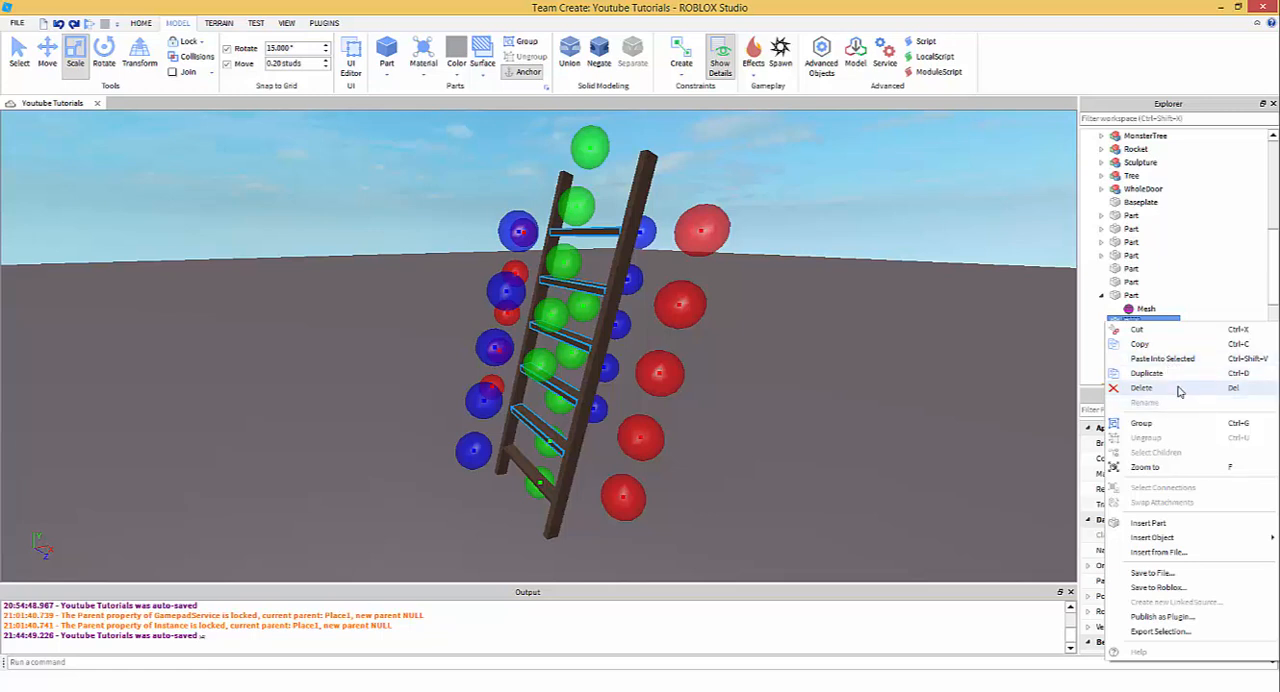
pyautogui.click(1178, 373)
pyautogui.scroll(-2, 1184, 355)
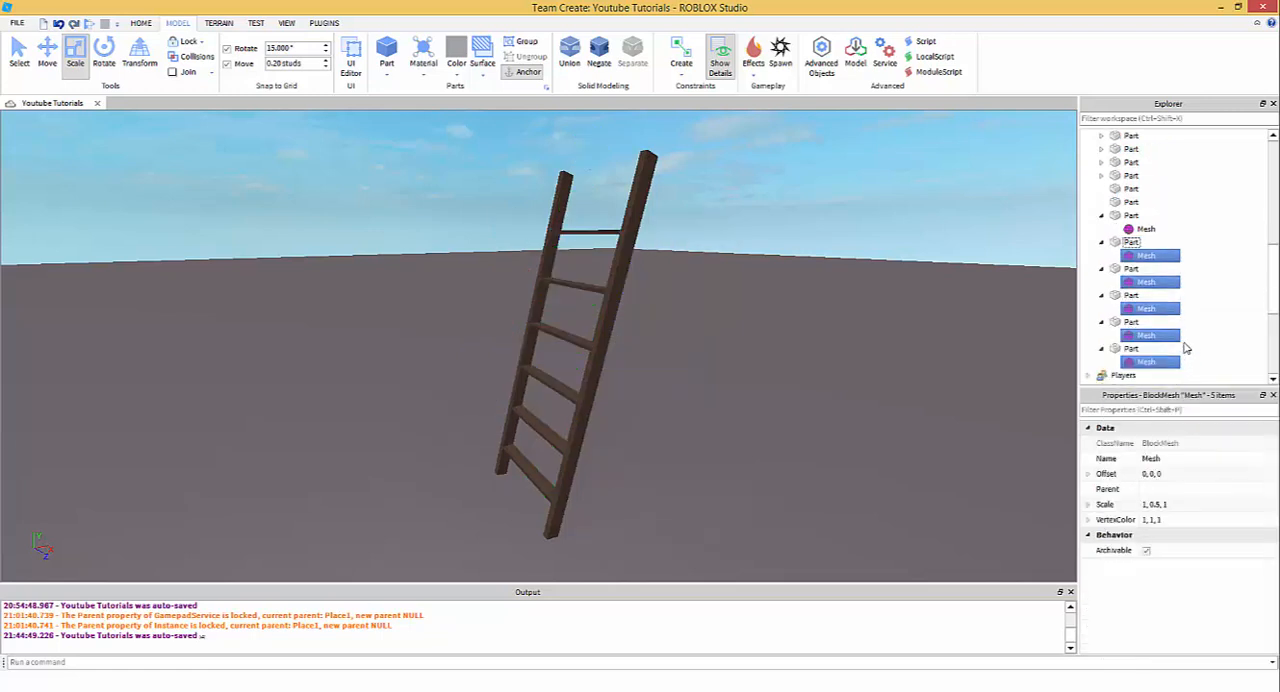
# - Collapse the six rung parts in the object tree and clear the selection
pyautogui.click(1100, 244)
pyautogui.click(1101, 216)
pyautogui.click(1101, 243)
pyautogui.click(1101, 256)
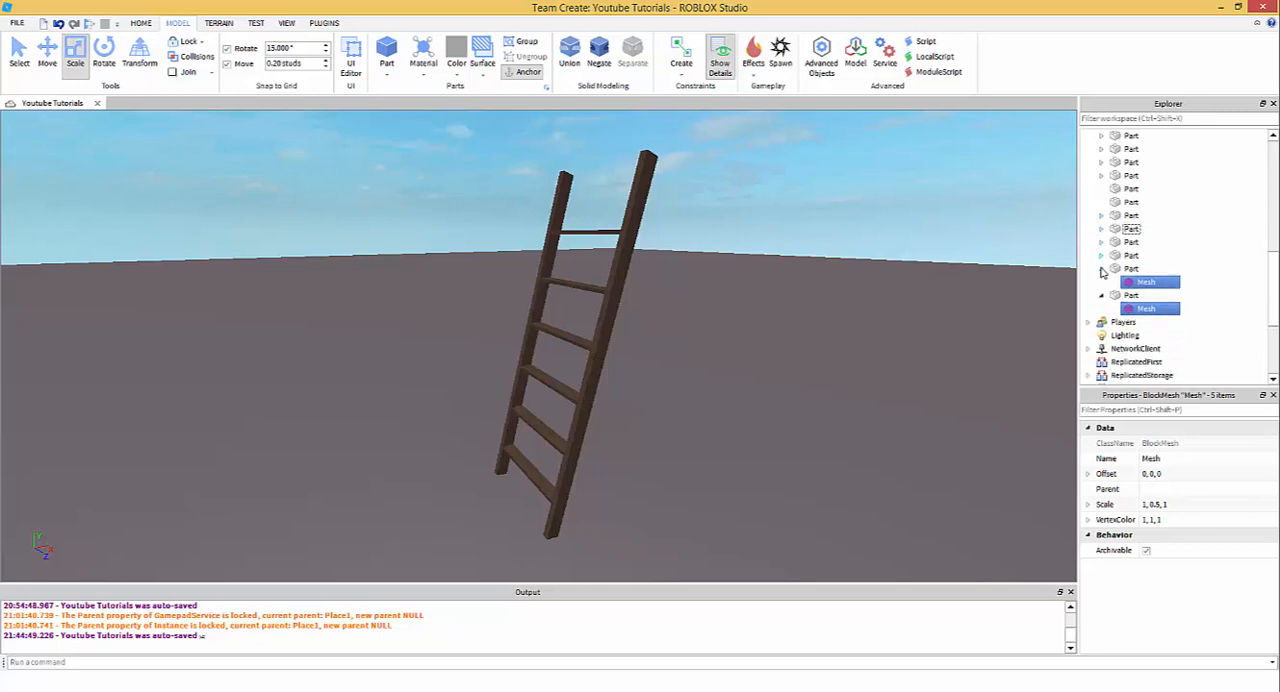
pyautogui.click(1101, 269)
pyautogui.click(1101, 282)
pyautogui.click(915, 320)
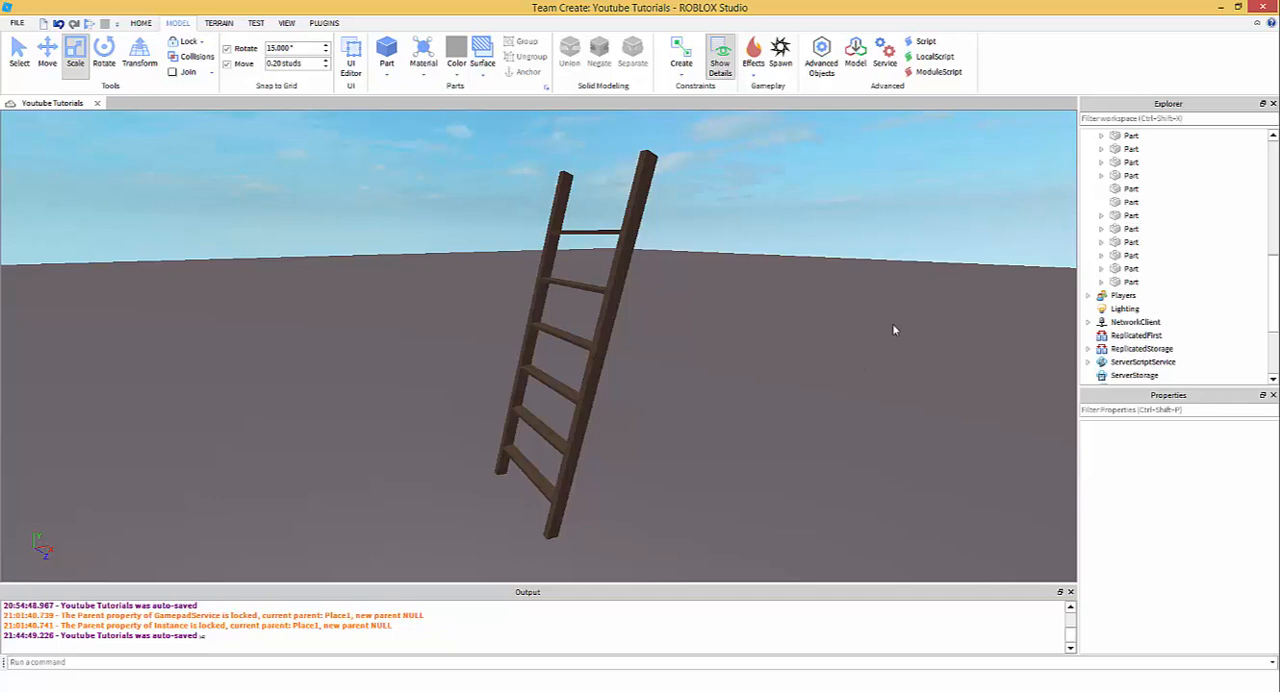
pyautogui.moveTo(841, 278); pyautogui.dragTo(823, 235, button='right')
pyautogui.press('w')
pyautogui.rightClick(1108, 246)
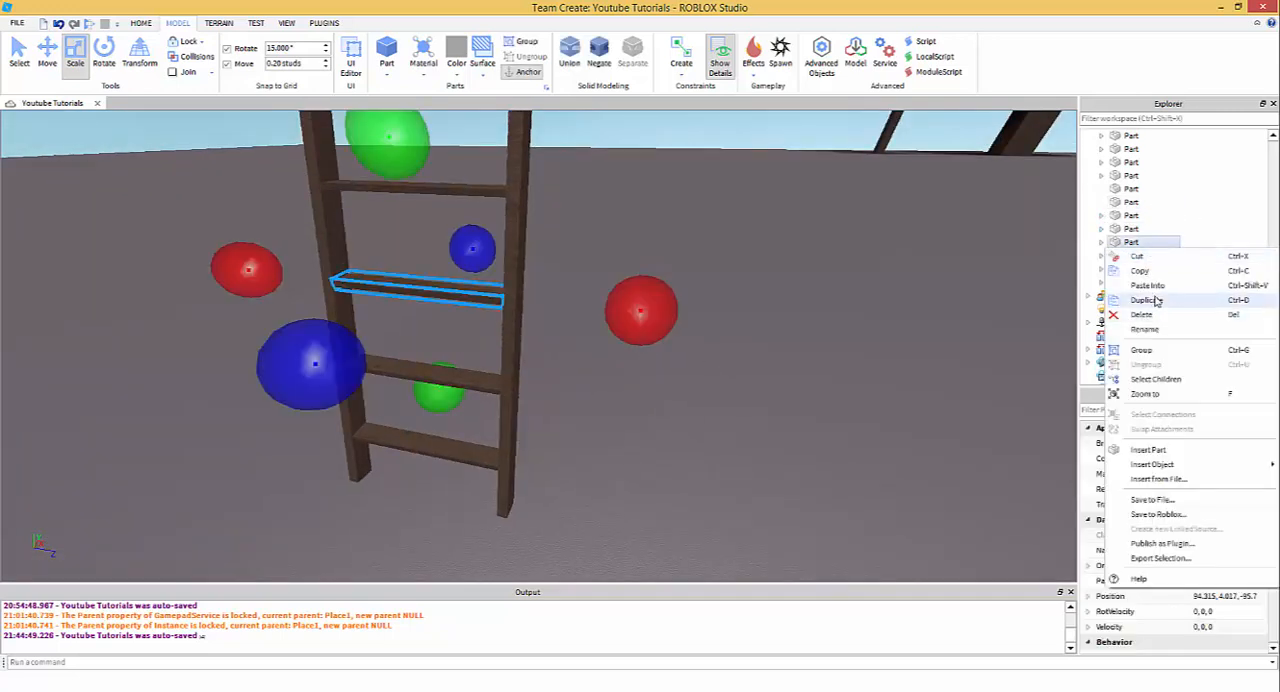
pyautogui.click(994, 300)
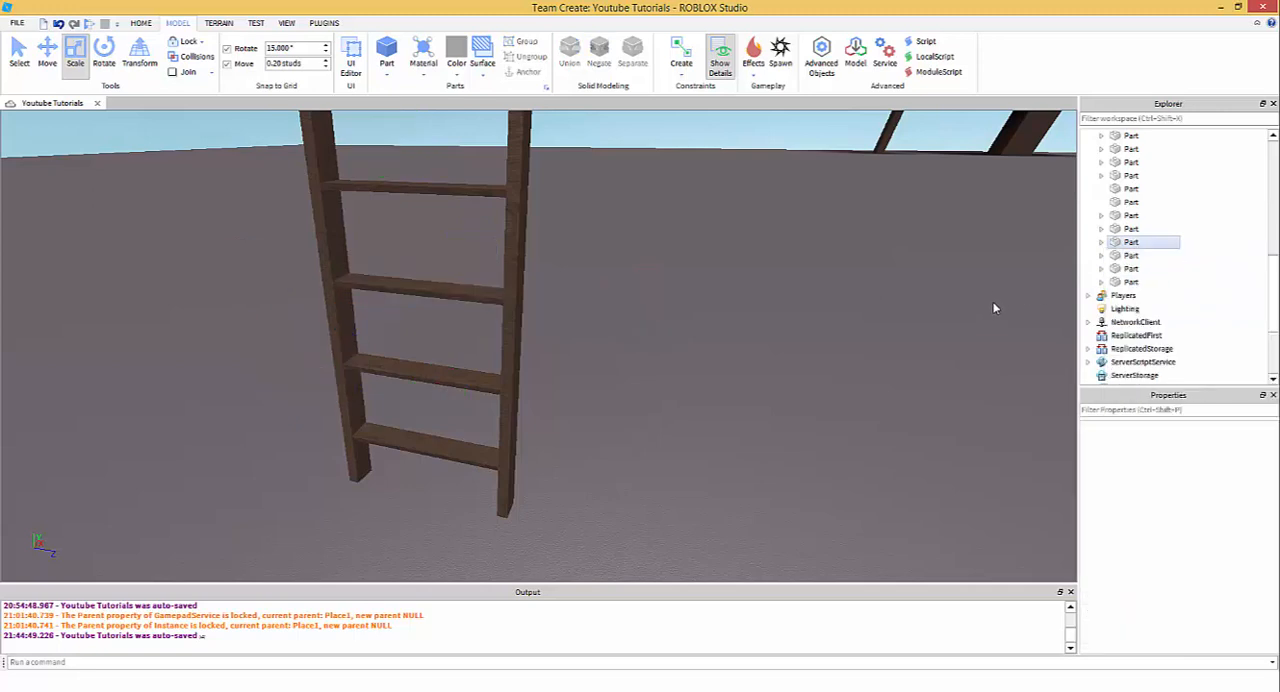
# - Move one ladder post about 0.6 studs toward the other along the Z axis to narrow the ladder
pyautogui.moveTo(640, 370); pyautogui.dragTo(517, 335, button='right')
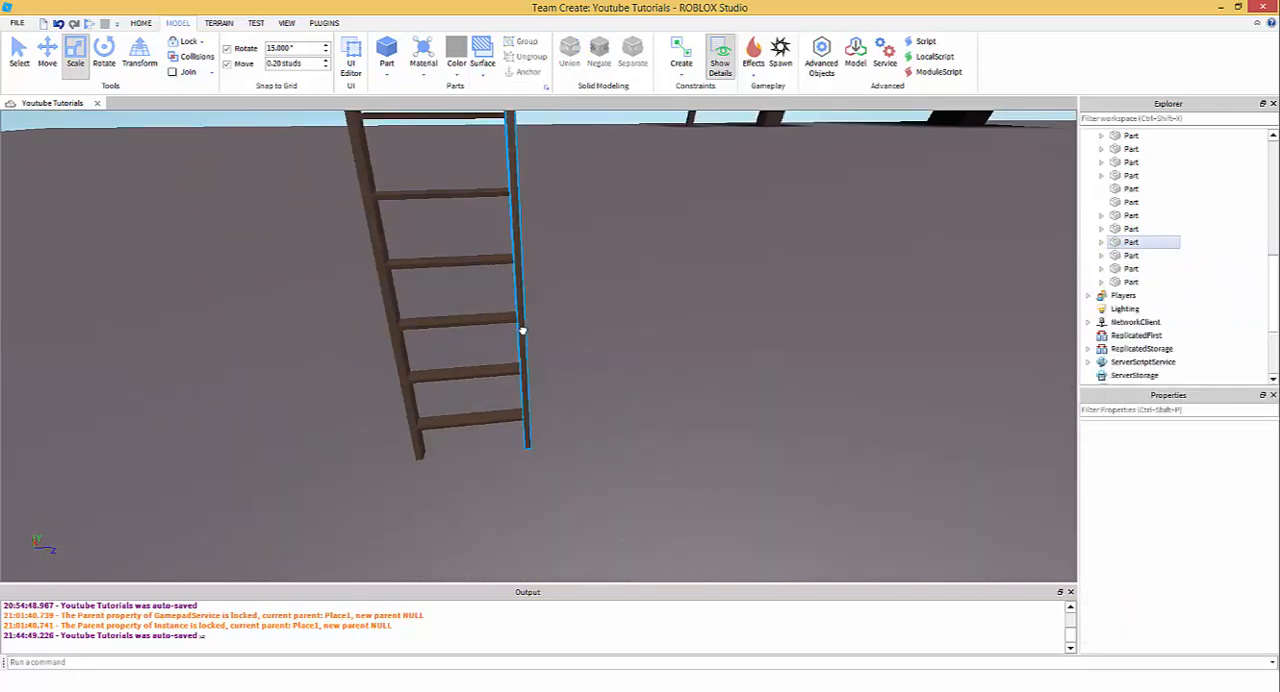
pyautogui.click(517, 335)
pyautogui.click(47, 50)
pyautogui.moveTo(640, 305); pyautogui.dragTo(617, 303, button='right')
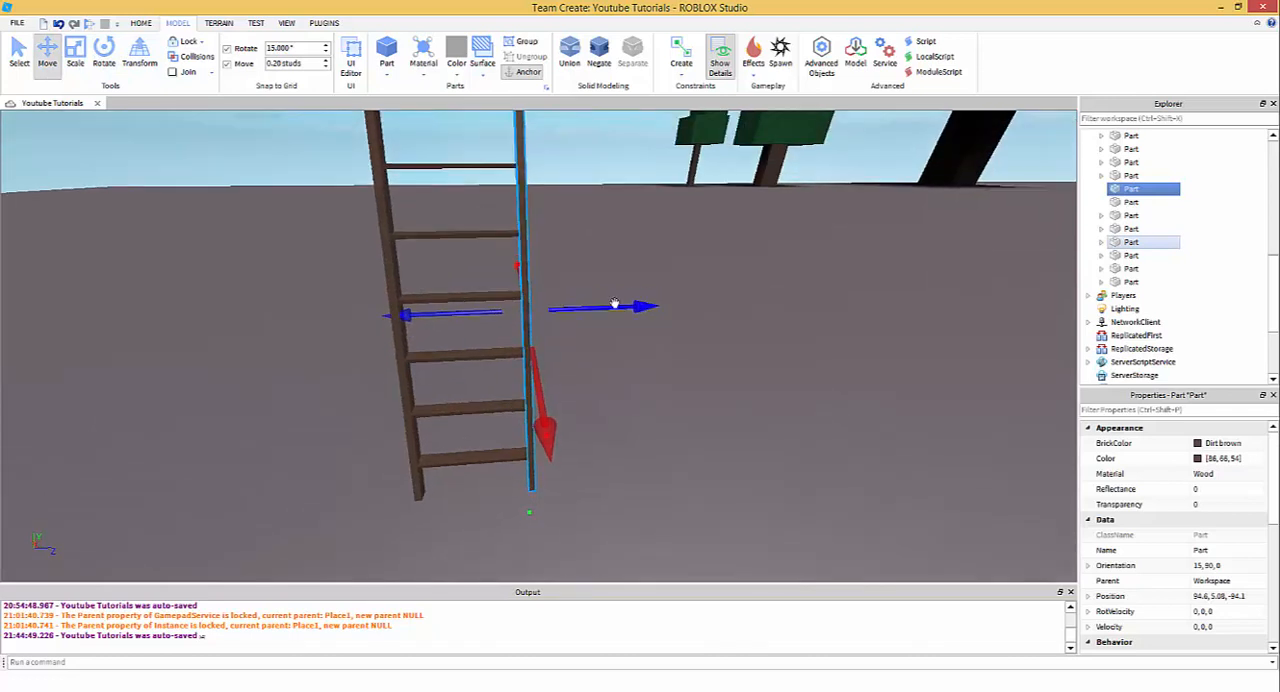
pyautogui.scroll(-3, 541, 278)
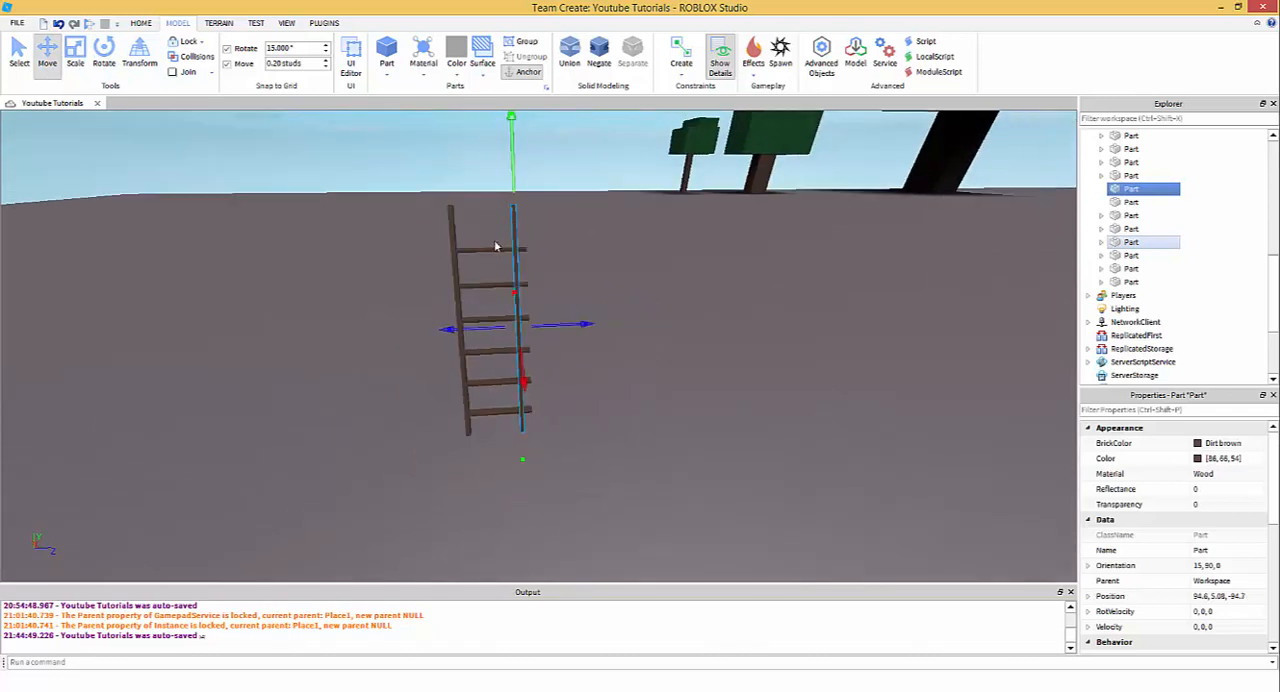
# - Shorten all six rungs from the moved post's side so they end at that post
pyautogui.moveTo(470, 220); pyautogui.dragTo(520, 455)
pyautogui.click(75, 50)
pyautogui.scroll(5, 615, 400)
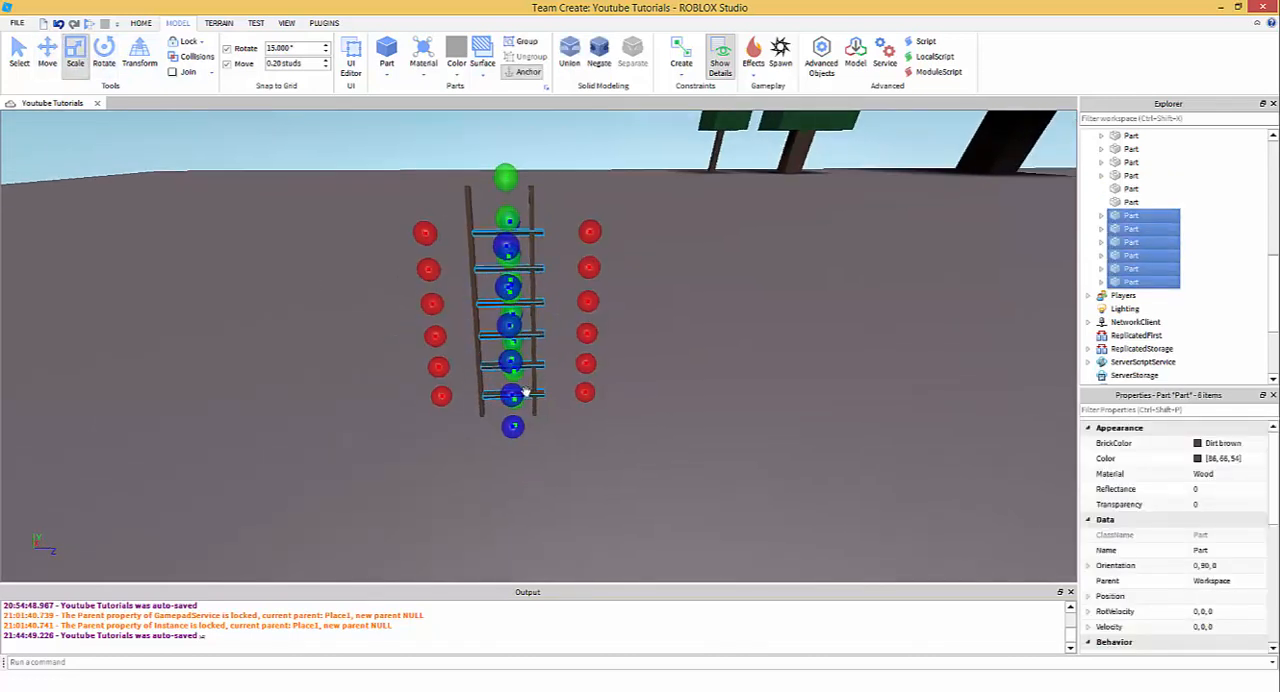
pyautogui.moveTo(638, 338); pyautogui.dragTo(616, 338)
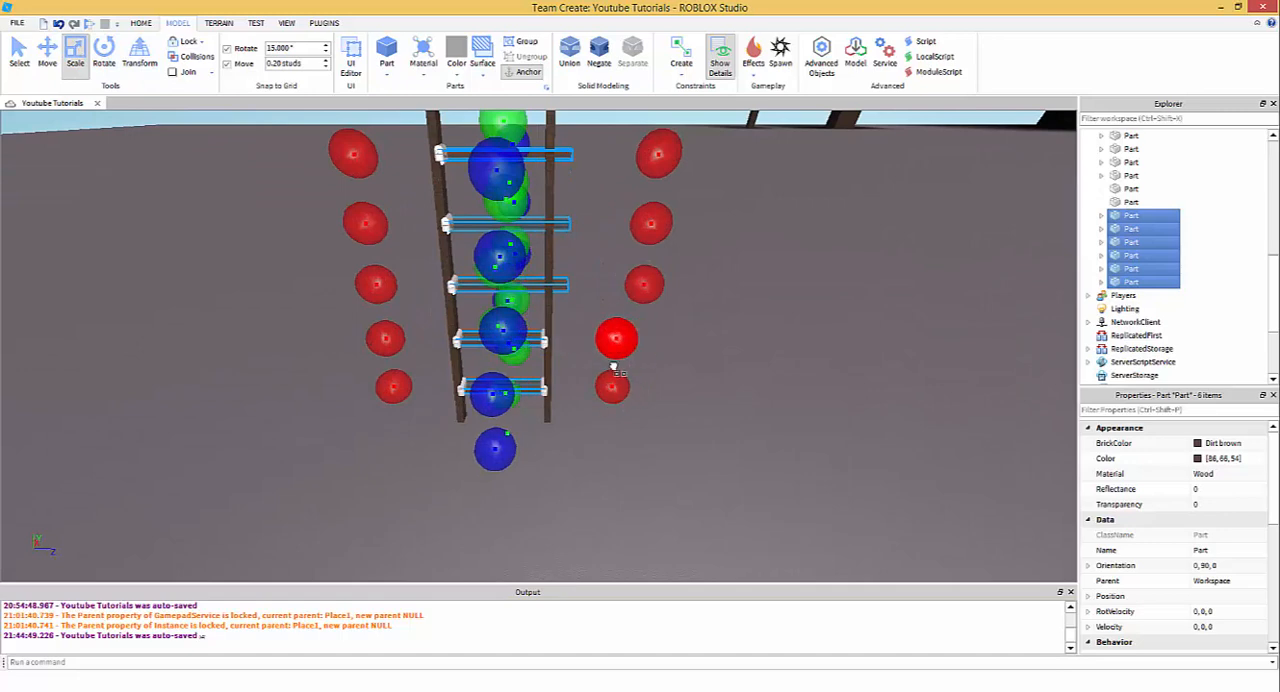
pyautogui.moveTo(644, 285); pyautogui.dragTo(620, 275)
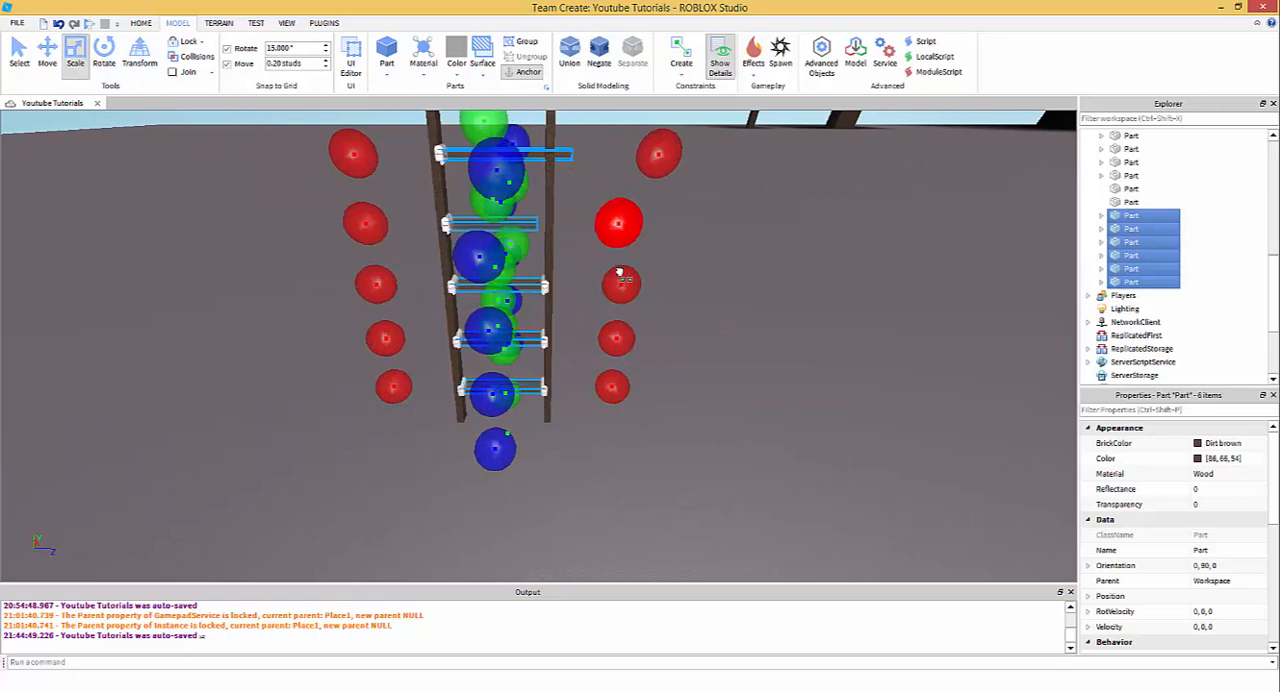
pyautogui.moveTo(656, 157); pyautogui.dragTo(631, 191)
pyautogui.moveTo(631, 191); pyautogui.dragTo(646, 270, button='right')
pyautogui.scroll(3, 631, 188)
pyautogui.moveTo(692, 275); pyautogui.dragTo(652, 293)
pyautogui.click(584, 276)
pyautogui.scroll(-3, 568, 298)
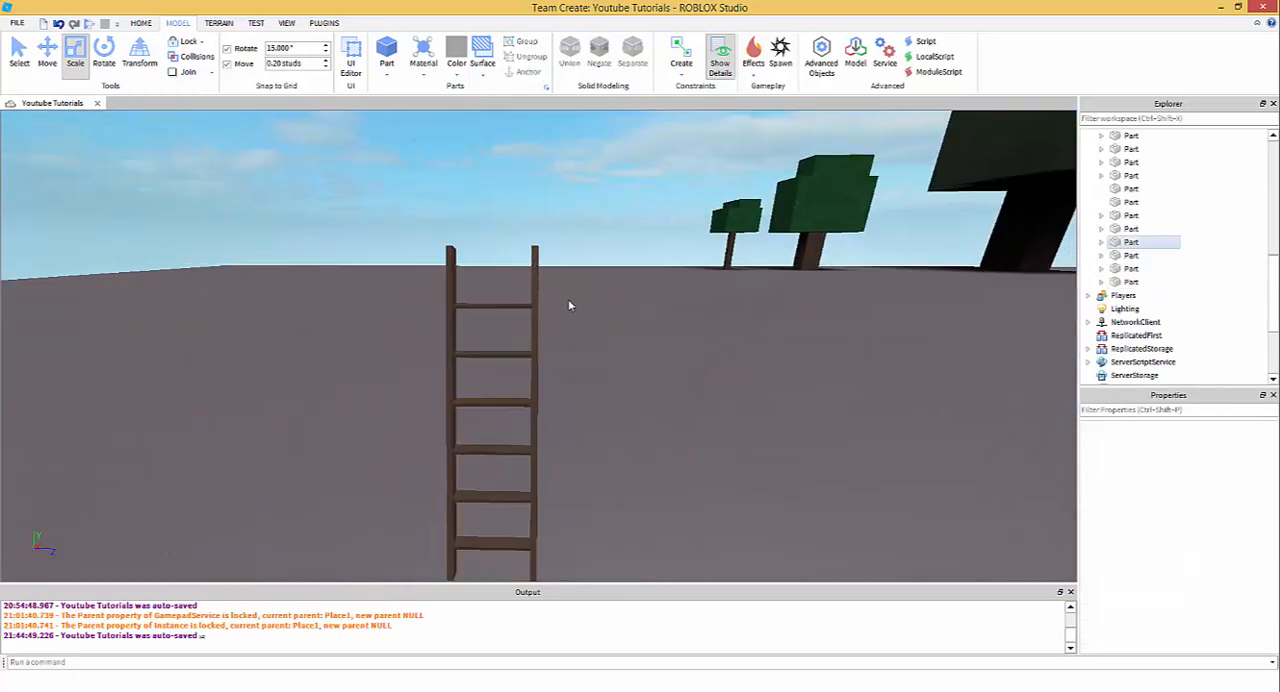
# - Group both posts and all six rungs into one model
pyautogui.moveTo(568, 299); pyautogui.dragTo(529, 264, button='right')
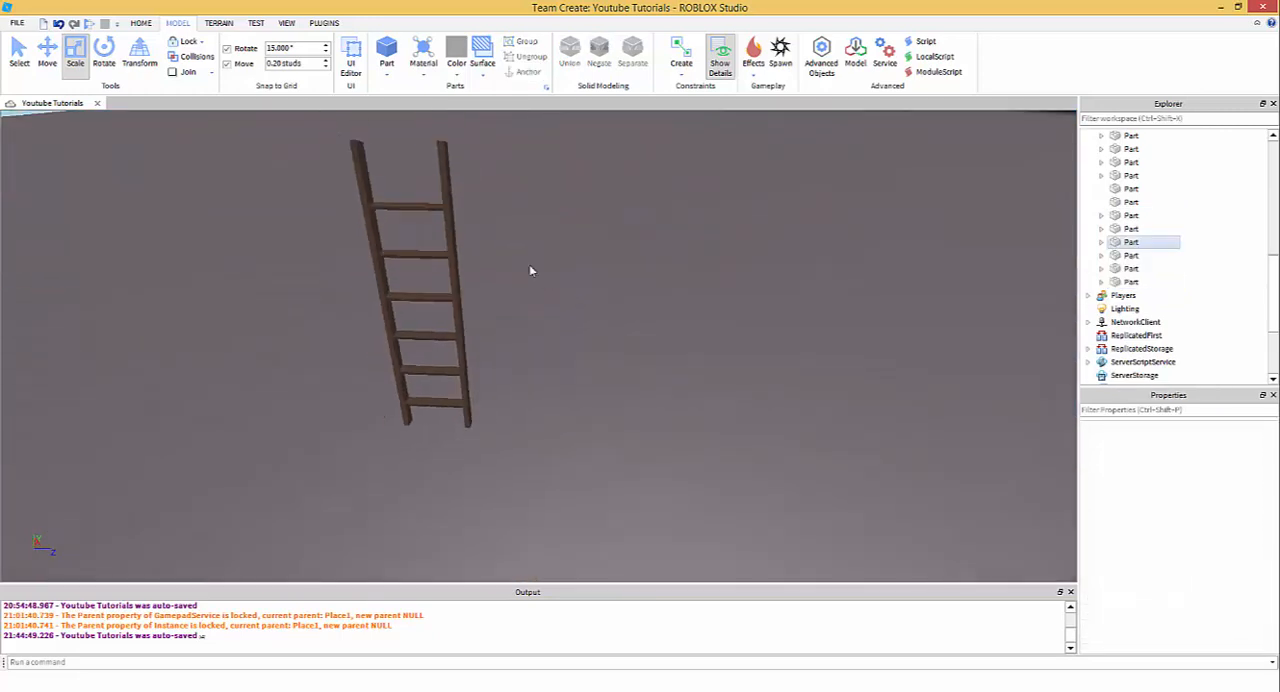
pyautogui.scroll(-3, 529, 266)
pyautogui.moveTo(401, 231); pyautogui.dragTo(536, 484)
pyautogui.moveTo(572, 480); pyautogui.dragTo(566, 435, button='right')
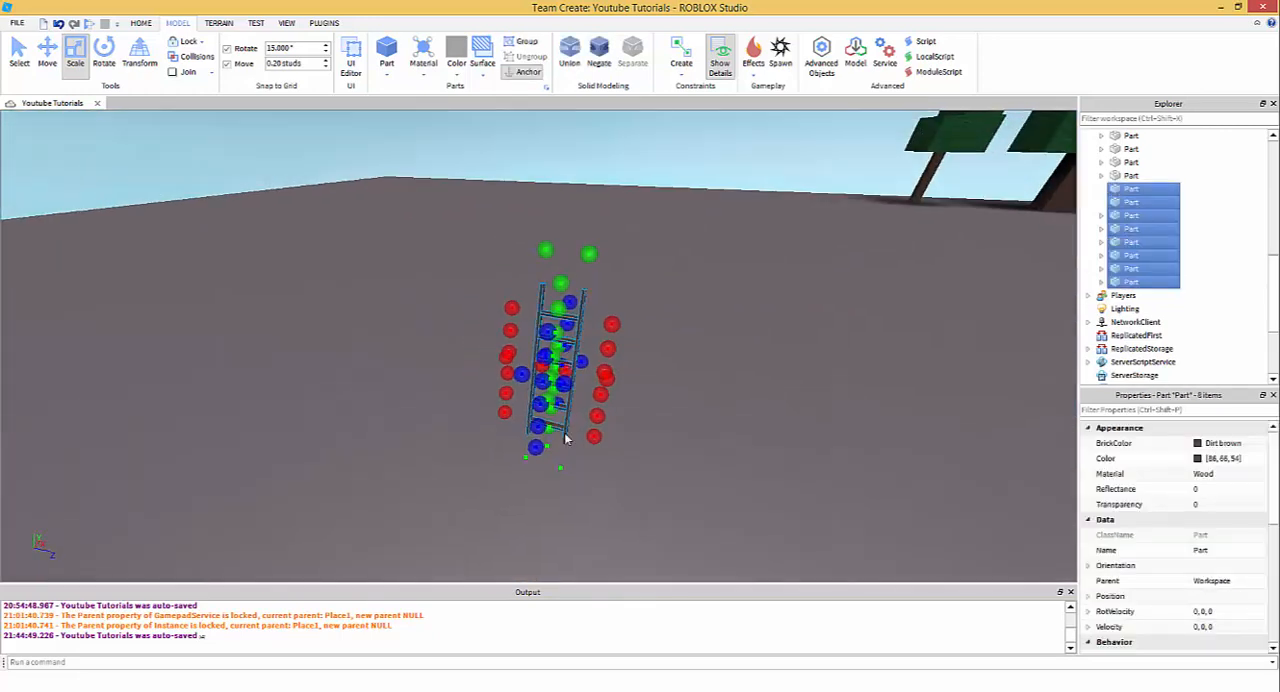
pyautogui.scroll(1, 590, 422)
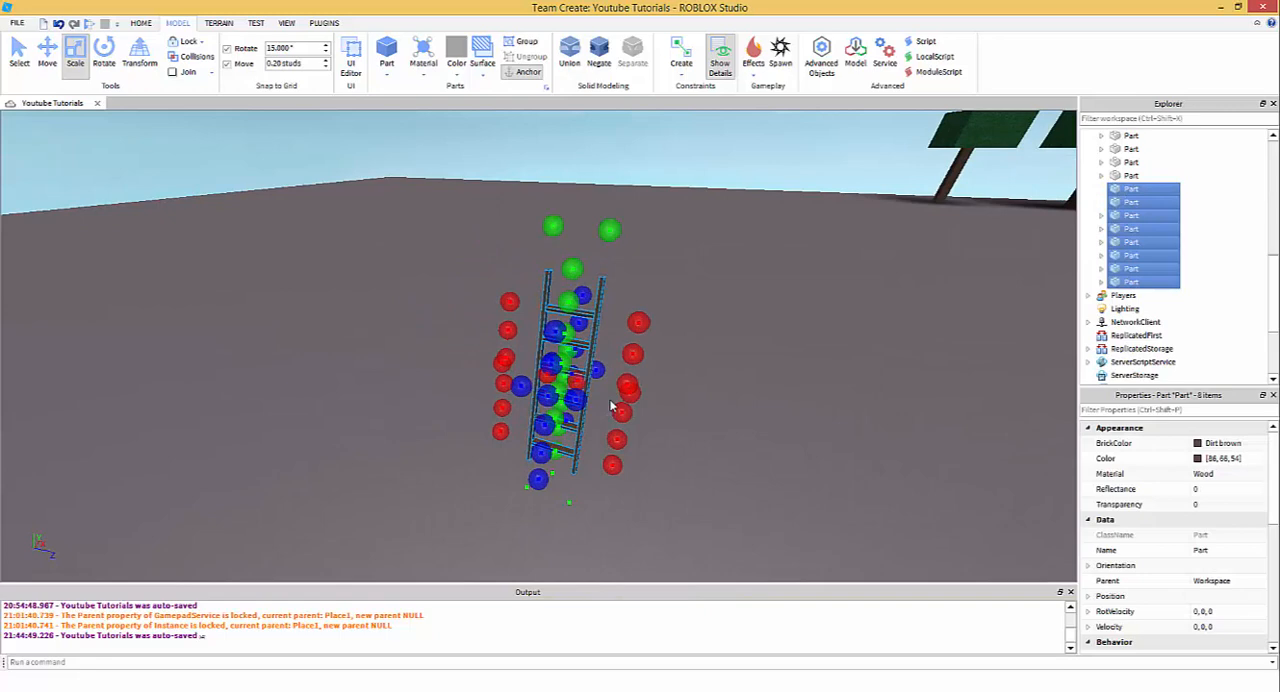
pyautogui.hotkey('ctrl', 'g')
pyautogui.scroll(3, 613, 370)
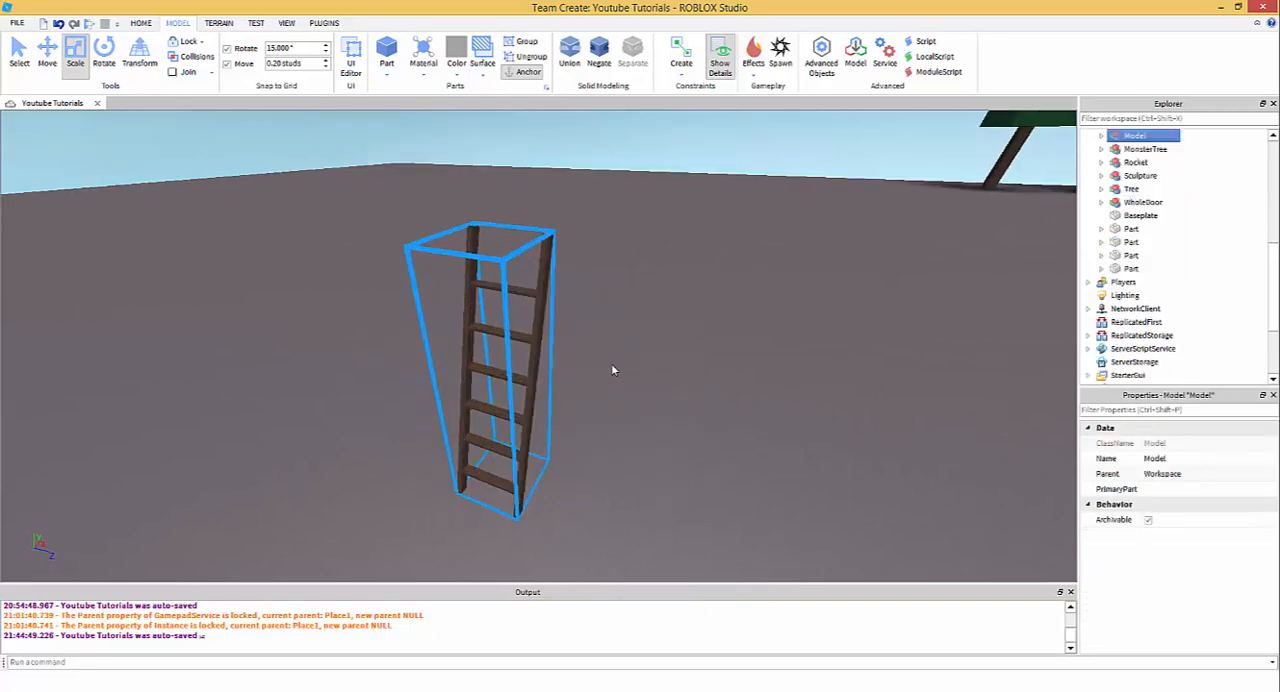
# - Duplicate the ladder model and rotate the copy 180° about the vertical axis
pyautogui.click(104, 55)
pyautogui.scroll(2, 586, 353)
pyautogui.scroll(-2, 586, 352)
pyautogui.moveTo(586, 352); pyautogui.dragTo(585, 348, button='right')
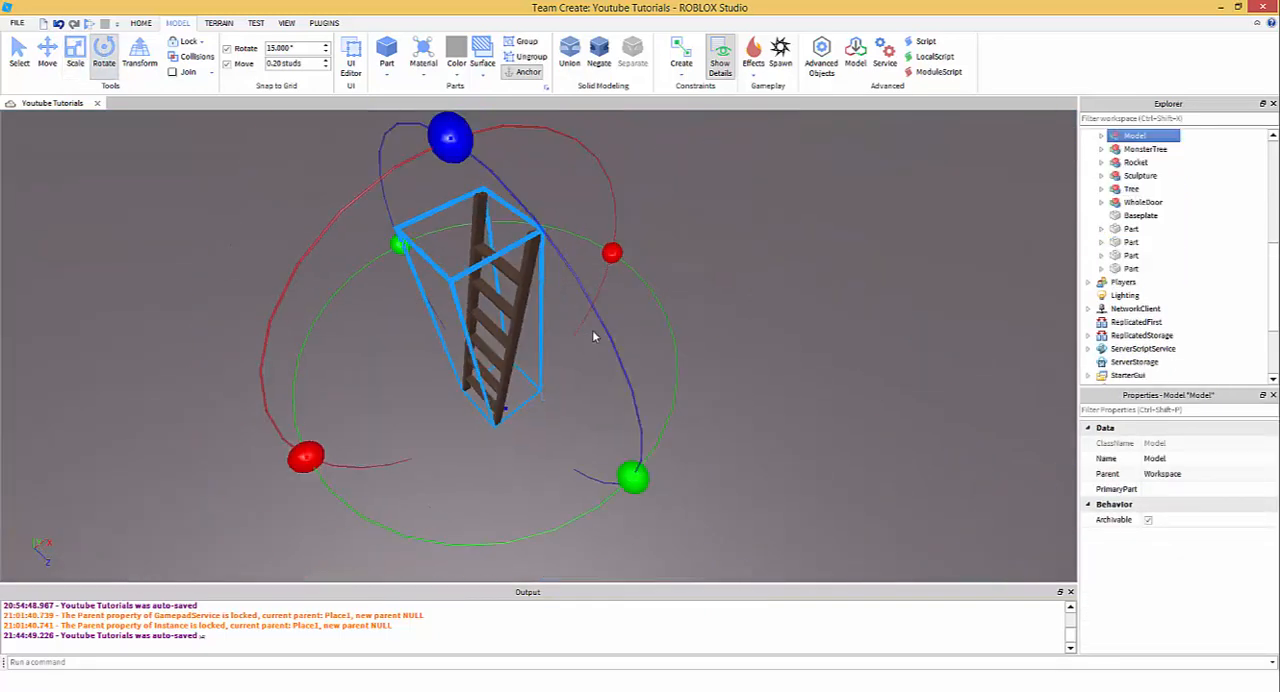
pyautogui.hotkey('ctrl', 'd')
pyautogui.moveTo(634, 477); pyautogui.dragTo(399, 244)
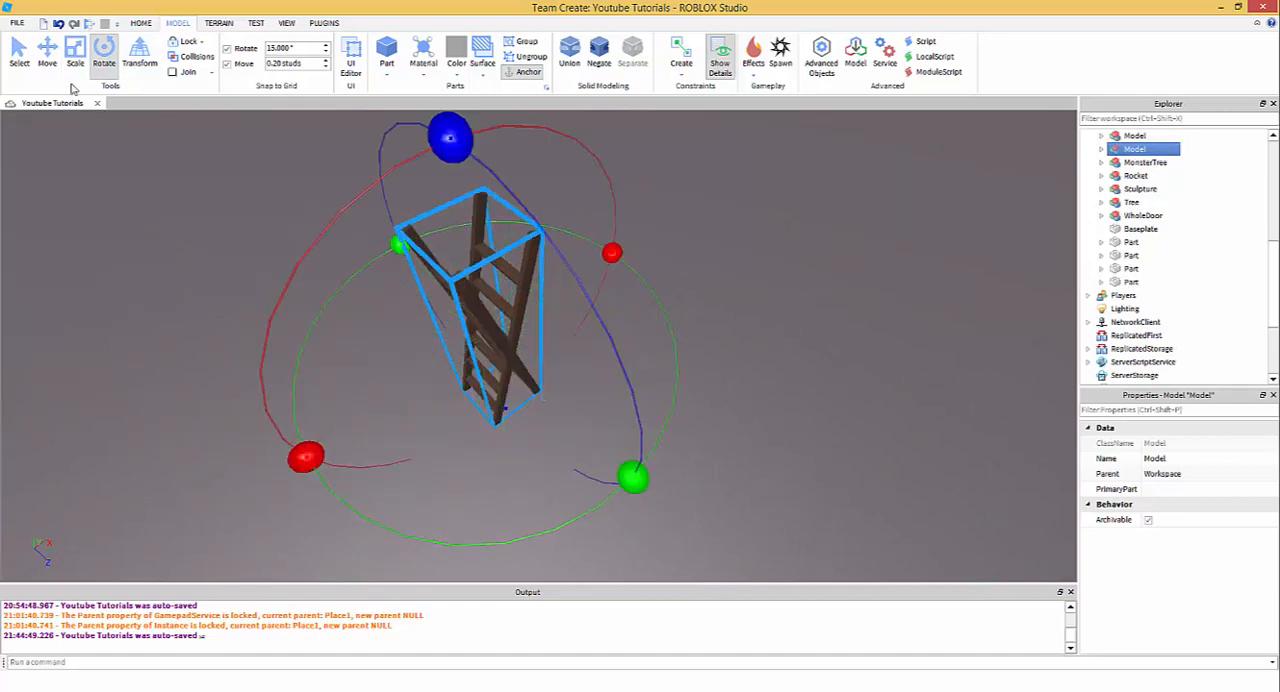
# - Move the rotated ladder copy along the X axis until the tops of the two ladders meet in an A-frame
pyautogui.click(47, 55)
pyautogui.moveTo(551, 292); pyautogui.dragTo(567, 293, button='right')
pyautogui.moveTo(594, 373); pyautogui.dragTo(672, 408)
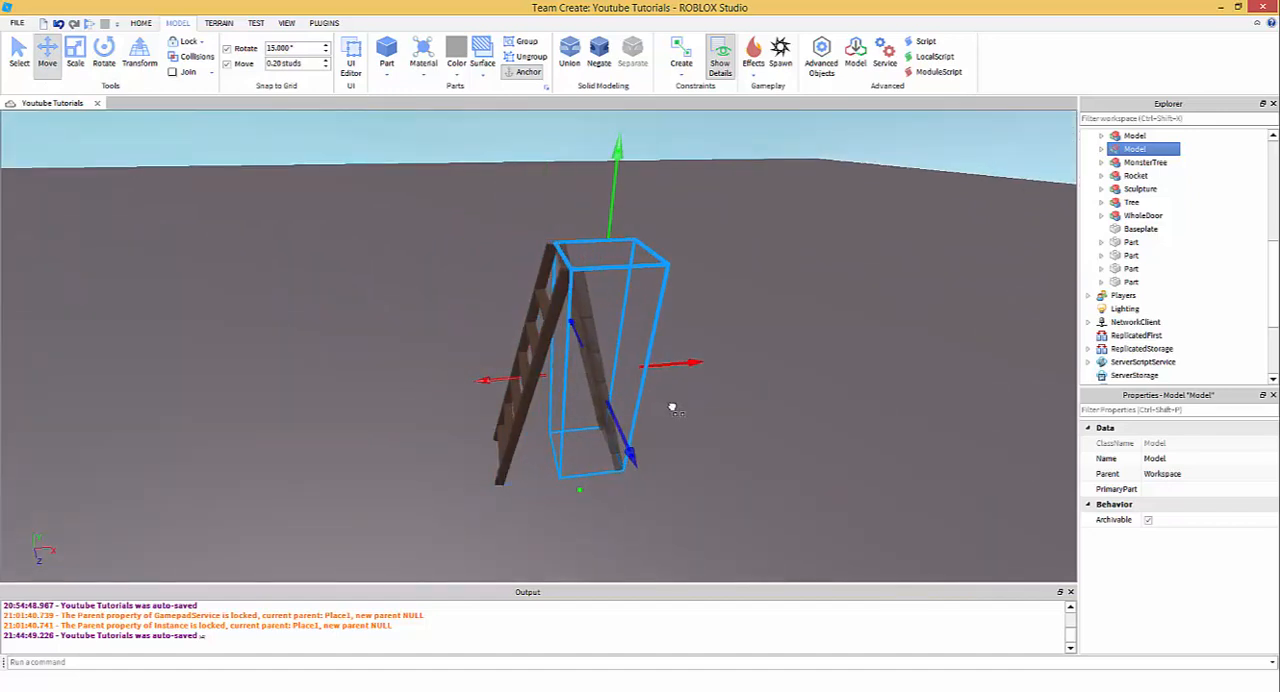
pyautogui.moveTo(691, 351); pyautogui.dragTo(616, 342, button='right')
pyautogui.click(640, 309)
pyautogui.scroll(3, 639, 308)
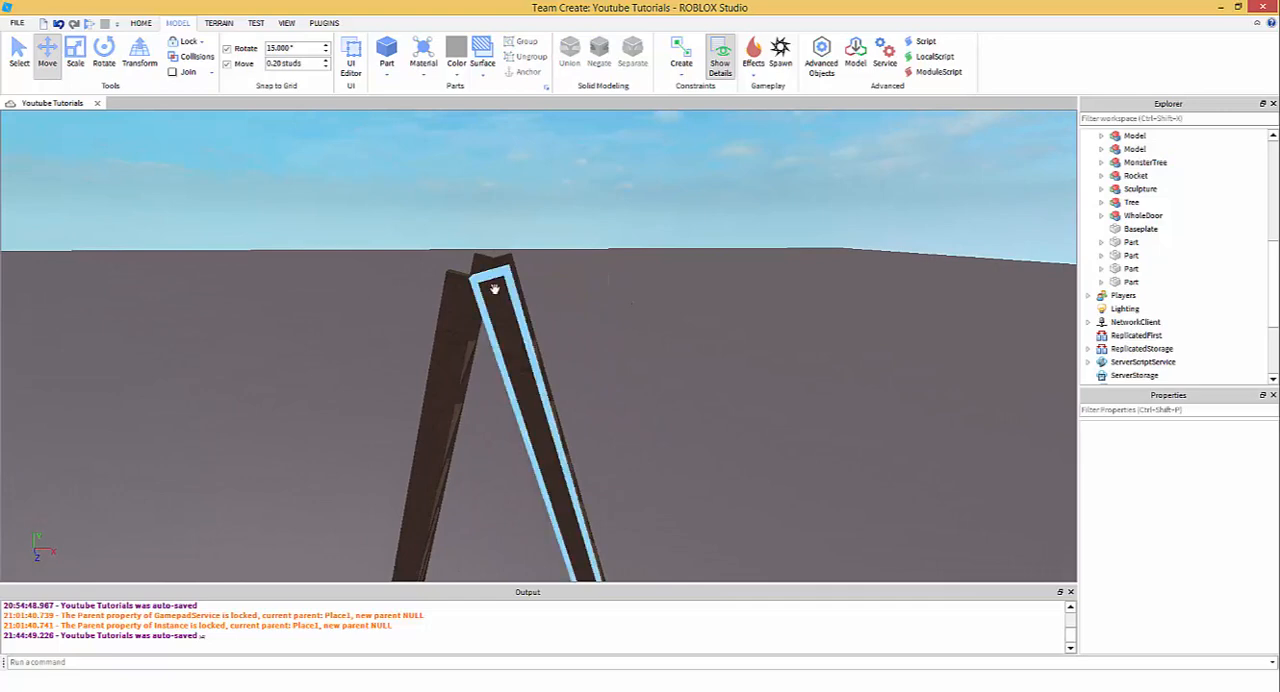
# - Ungroup both ladder models into separate parts
pyautogui.keyDown('alt'); pyautogui.click(494, 288); pyautogui.keyUp('alt')
pyautogui.moveTo(510, 315); pyautogui.dragTo(580, 343, button='right')
pyautogui.keyDown('alt'); pyautogui.click(578, 326); pyautogui.keyUp('alt')
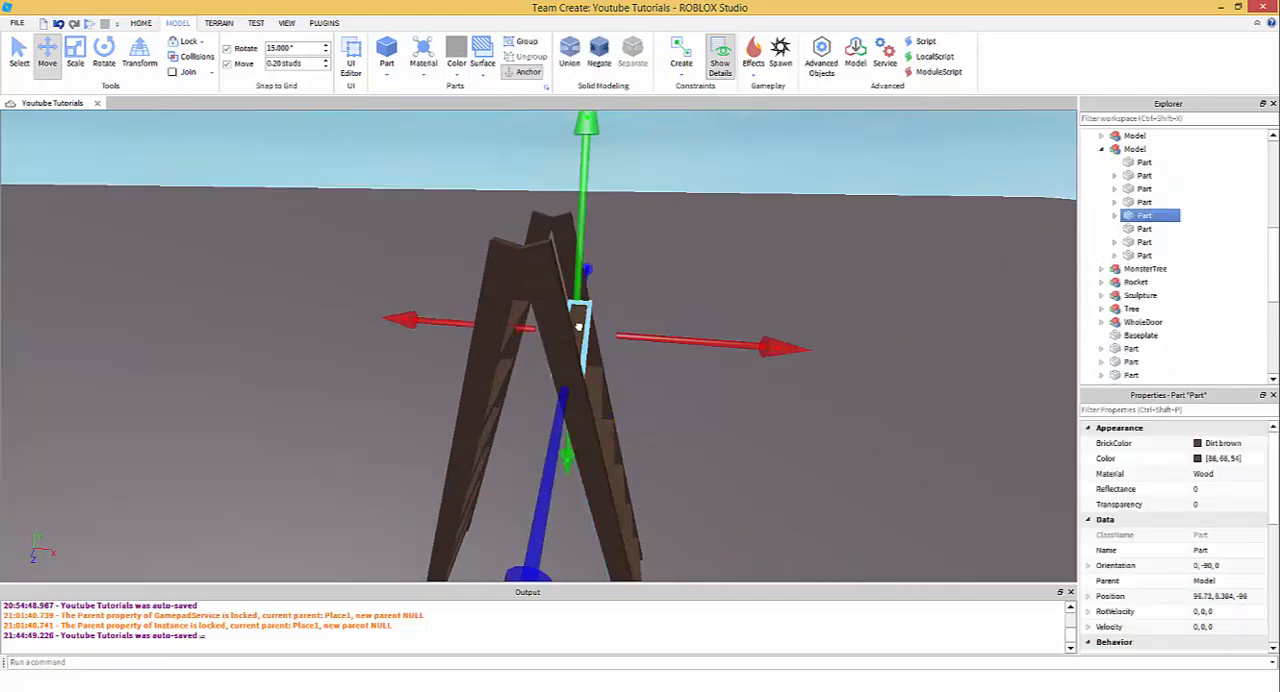
pyautogui.click(543, 281)
pyautogui.keyDown('ctrl'); pyautogui.click(508, 265); pyautogui.keyUp('ctrl')
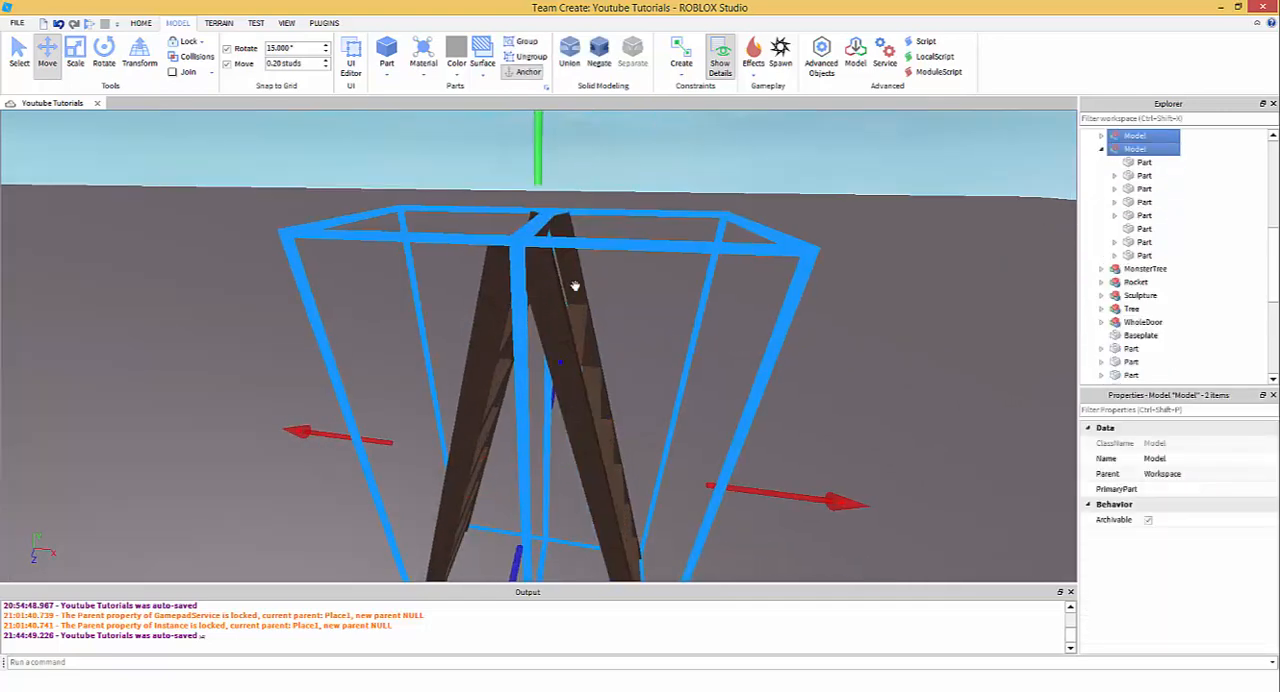
pyautogui.hotkey('ctrl', 'u')
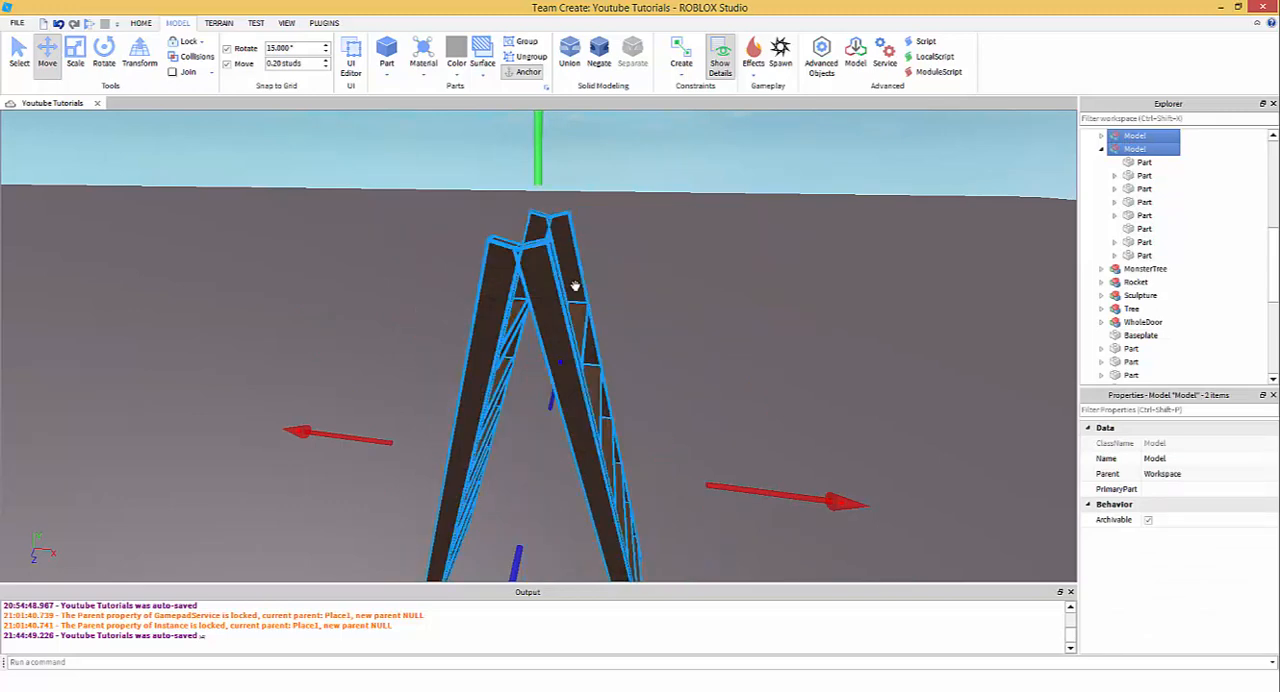
pyautogui.click(608, 258)
# - Duplicate the top rung of the second ladder and raise the copy 1.6 studs to the top of the posts
pyautogui.click(544, 265)
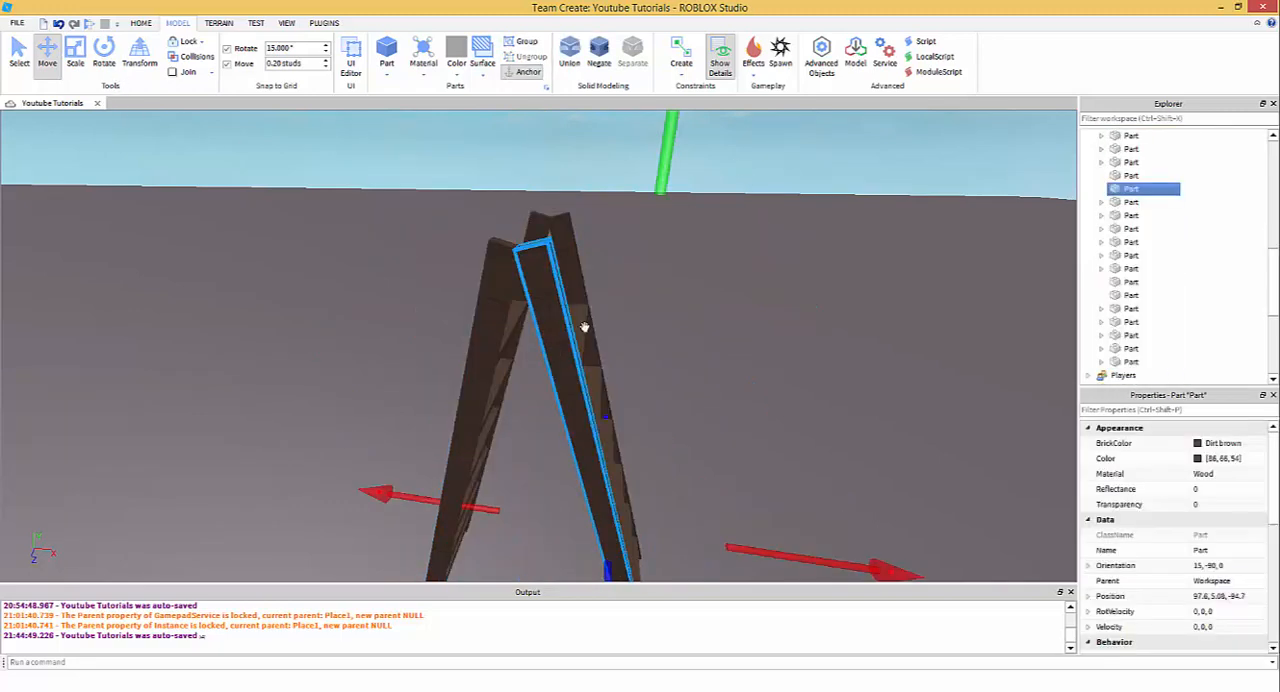
pyautogui.click(580, 293)
pyautogui.moveTo(617, 118); pyautogui.dragTo(604, 80)
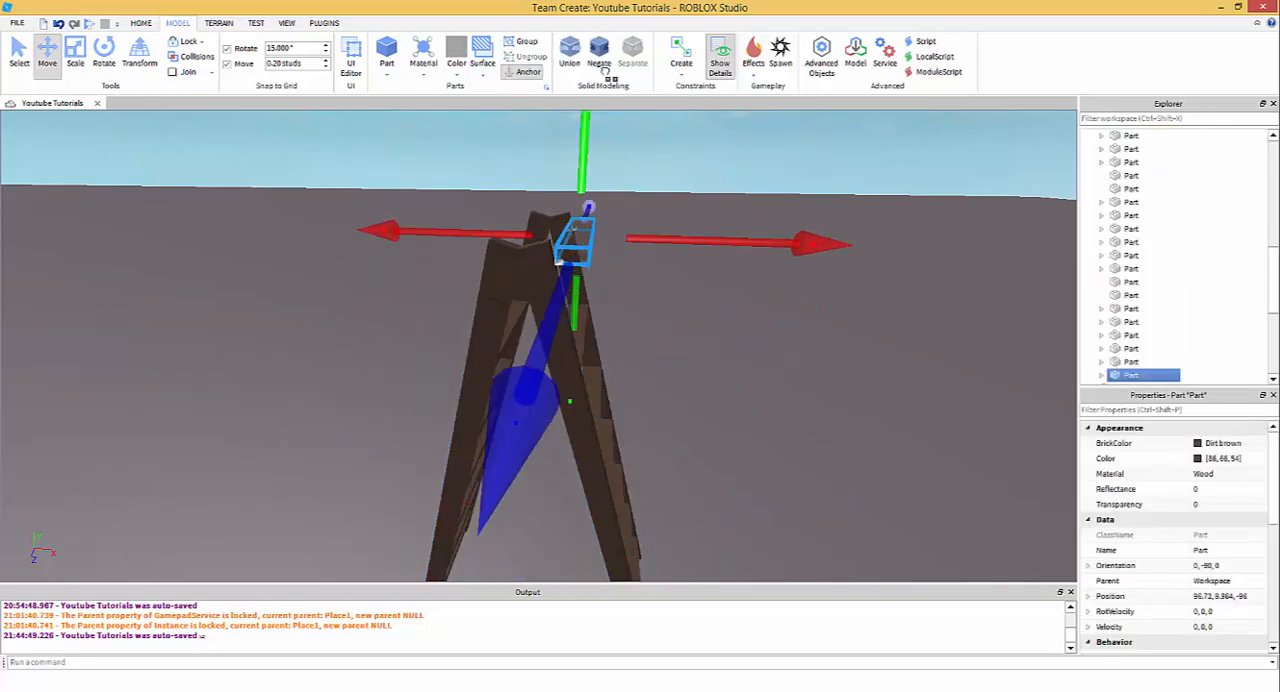
# - Widen the raised rung copy along the X axis into a platform spanning the tops of both ladders
pyautogui.click(80, 67)
pyautogui.moveTo(370, 284); pyautogui.dragTo(404, 273, button='right')
pyautogui.moveTo(373, 251); pyautogui.dragTo(313, 313)
pyautogui.moveTo(668, 260); pyautogui.dragTo(654, 277)
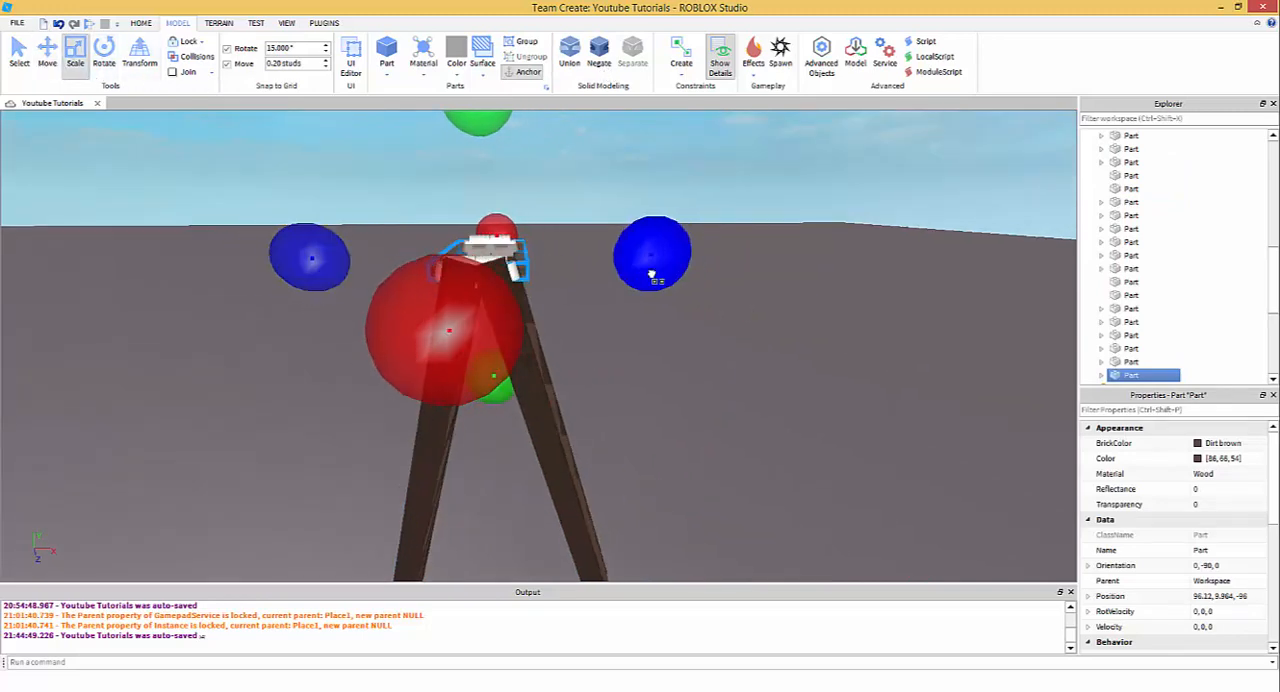
pyautogui.moveTo(640, 258); pyautogui.dragTo(571, 271, button='right')
# - Lengthen the top platform at both ends along the Z axis so it covers the posts
pyautogui.scroll(-2, 568, 275)
pyautogui.moveTo(529, 329); pyautogui.dragTo(520, 346)
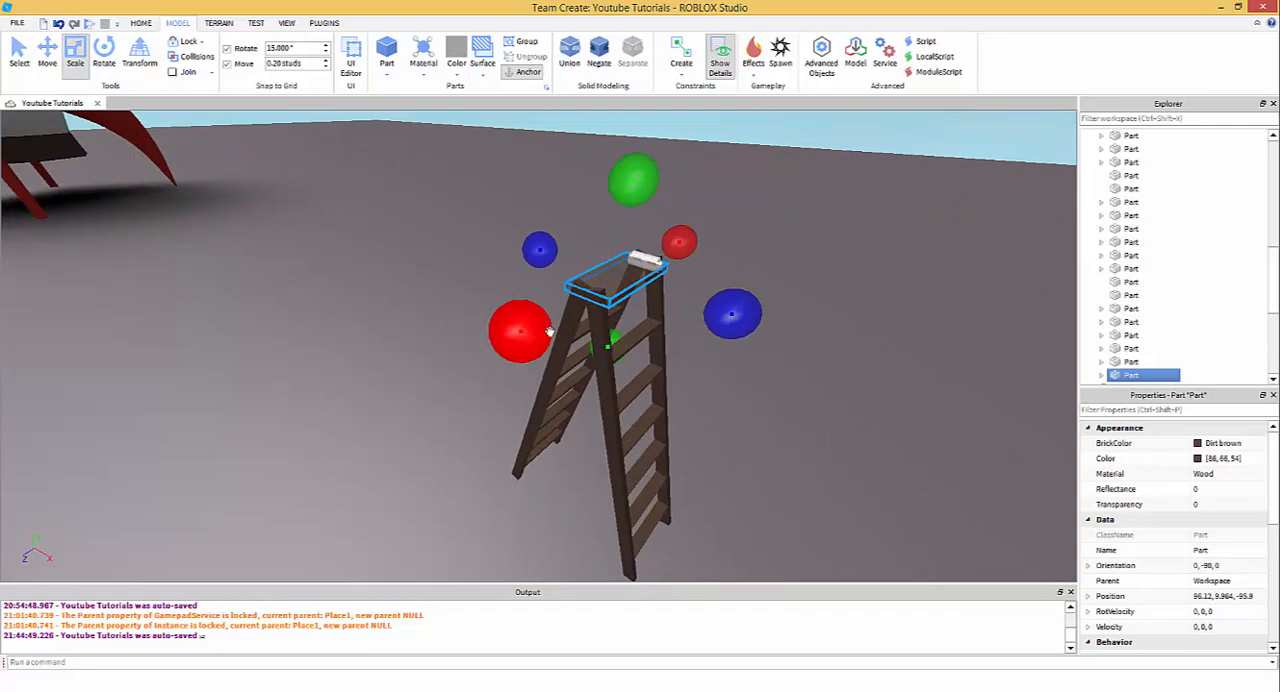
pyautogui.moveTo(549, 331); pyautogui.dragTo(575, 315, button='right')
pyautogui.press('d')
pyautogui.moveTo(579, 324); pyautogui.dragTo(590, 340)
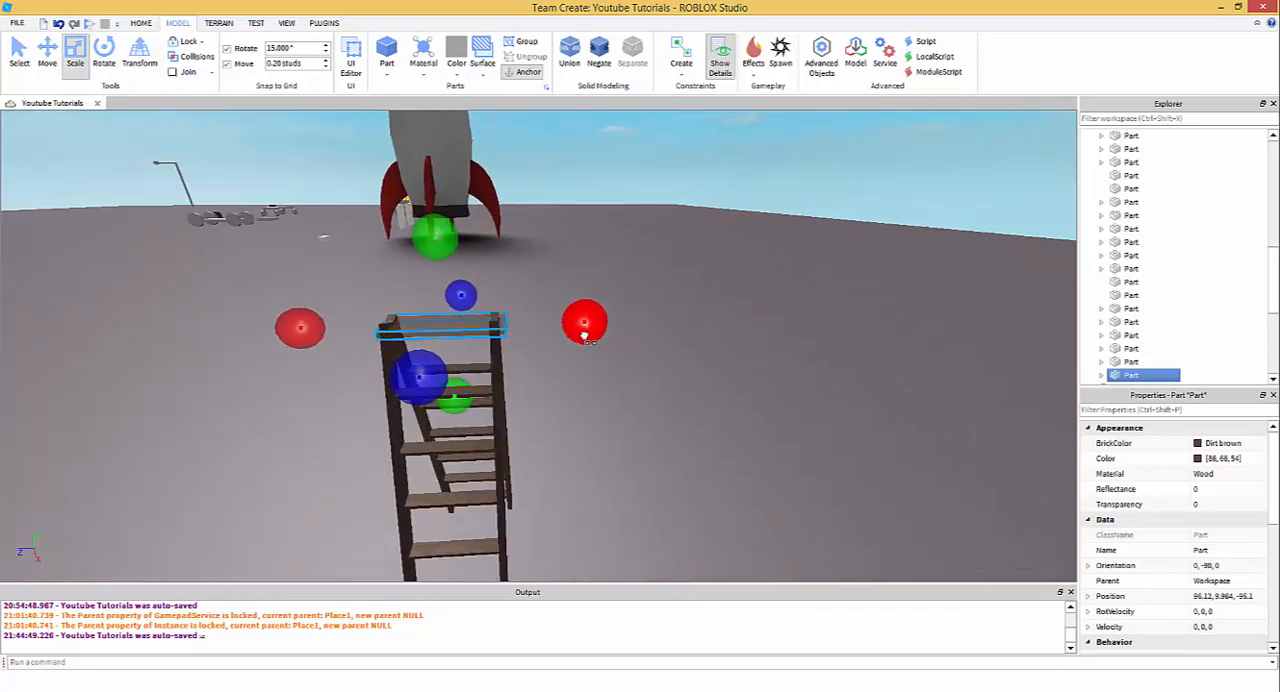
# - Raise the platform's top face and bottom face by 0.2 studs each so it rests on the posts
pyautogui.moveTo(578, 333); pyautogui.dragTo(540, 300, button='right')
pyautogui.press('w')
pyautogui.press('a')
pyautogui.moveTo(523, 232); pyautogui.dragTo(523, 221)
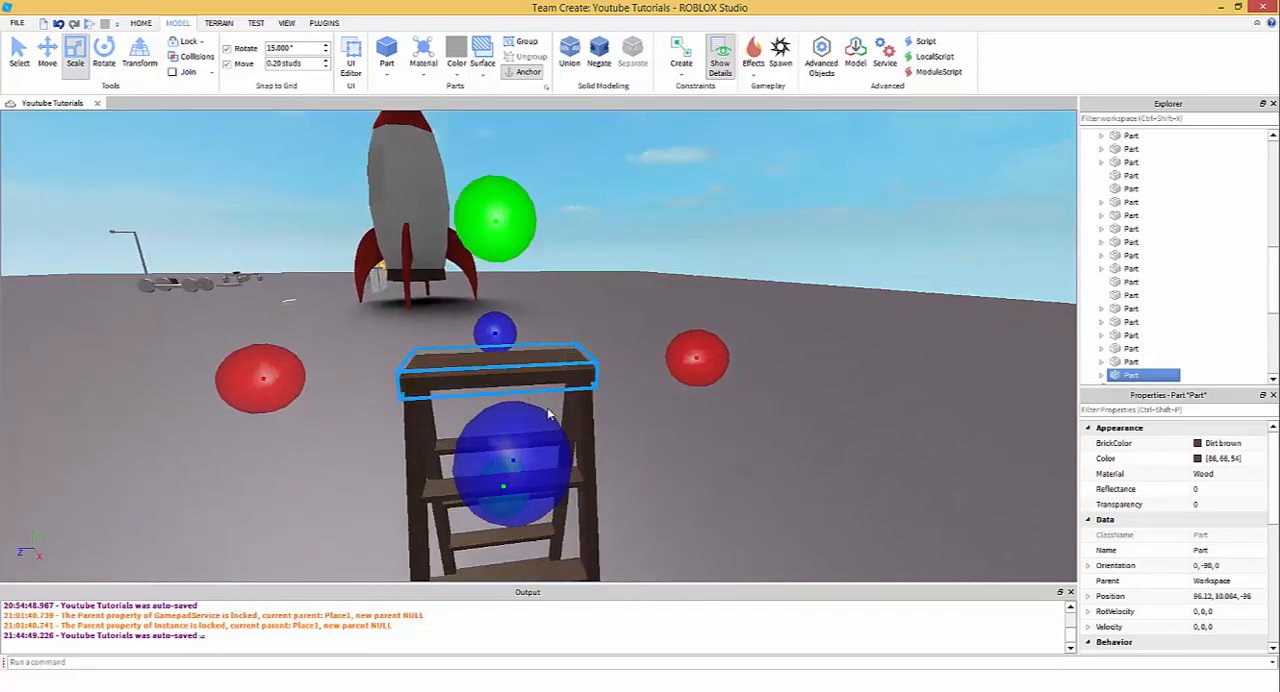
pyautogui.moveTo(551, 414); pyautogui.dragTo(535, 425, button='right')
pyautogui.press('a')
pyautogui.moveTo(508, 470); pyautogui.dragTo(508, 430)
pyautogui.moveTo(372, 168); pyautogui.dragTo(384, 186, button='right')
pyautogui.press('w')
pyautogui.press('a')
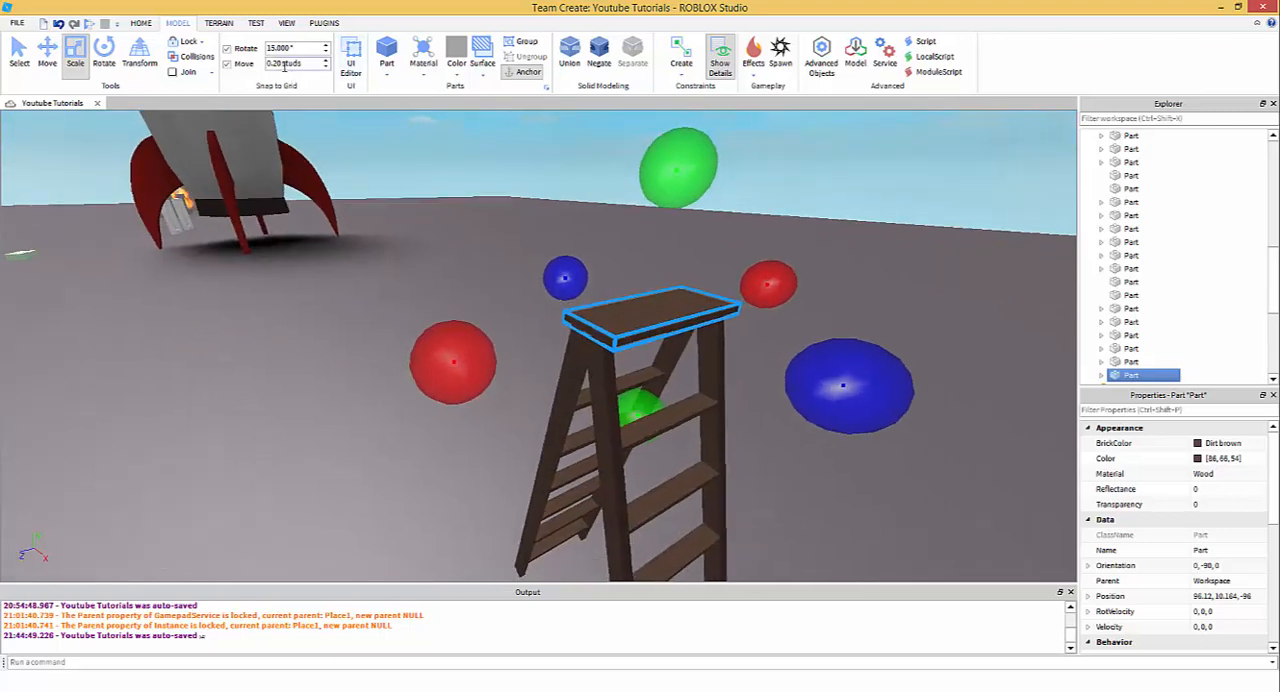
# - Delete the mesh from the ladder's top platform
pyautogui.click(748, 224)
pyautogui.press('w')
pyautogui.press('d')
pyautogui.moveTo(748, 226); pyautogui.dragTo(745, 228, button='right')
pyautogui.press('a')
pyautogui.click(479, 330)
pyautogui.press('w')
pyautogui.press('a')
pyautogui.moveTo(490, 324); pyautogui.dragTo(584, 307, button='right')
pyautogui.press('a')
pyautogui.scroll(-2, 1155, 237)
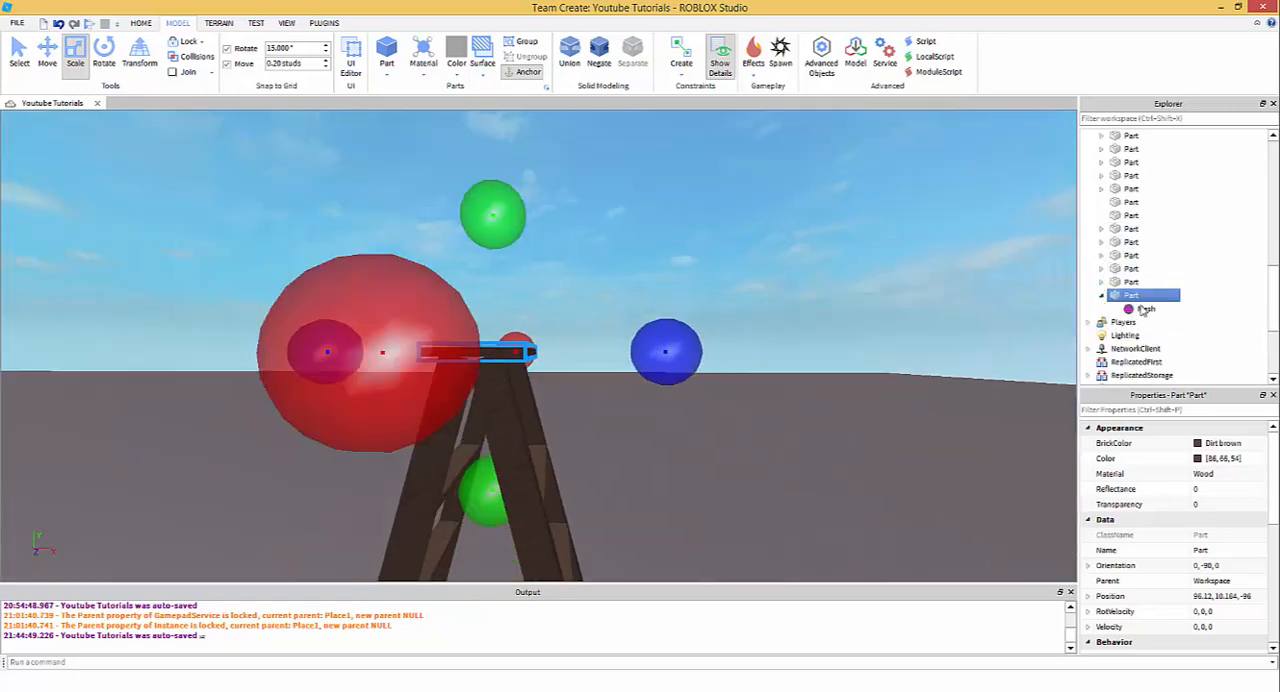
pyautogui.click(1144, 309)
pyautogui.press('Delete')
# - Set the move increment to 0.05 studs and fine-tune the top platform's length and width over the posts
pyautogui.click(649, 264)
pyautogui.moveTo(649, 264); pyautogui.dragTo(653, 287, button='right')
pyautogui.press('a')
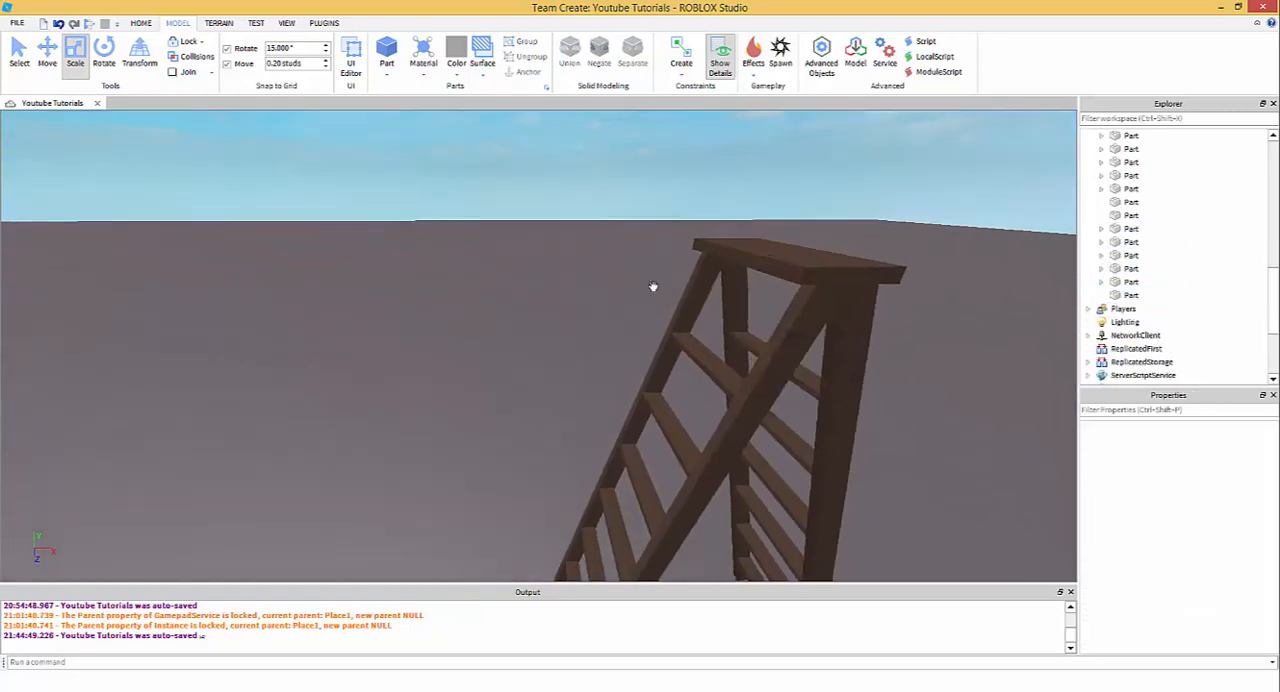
pyautogui.press('d')
pyautogui.click(663, 266)
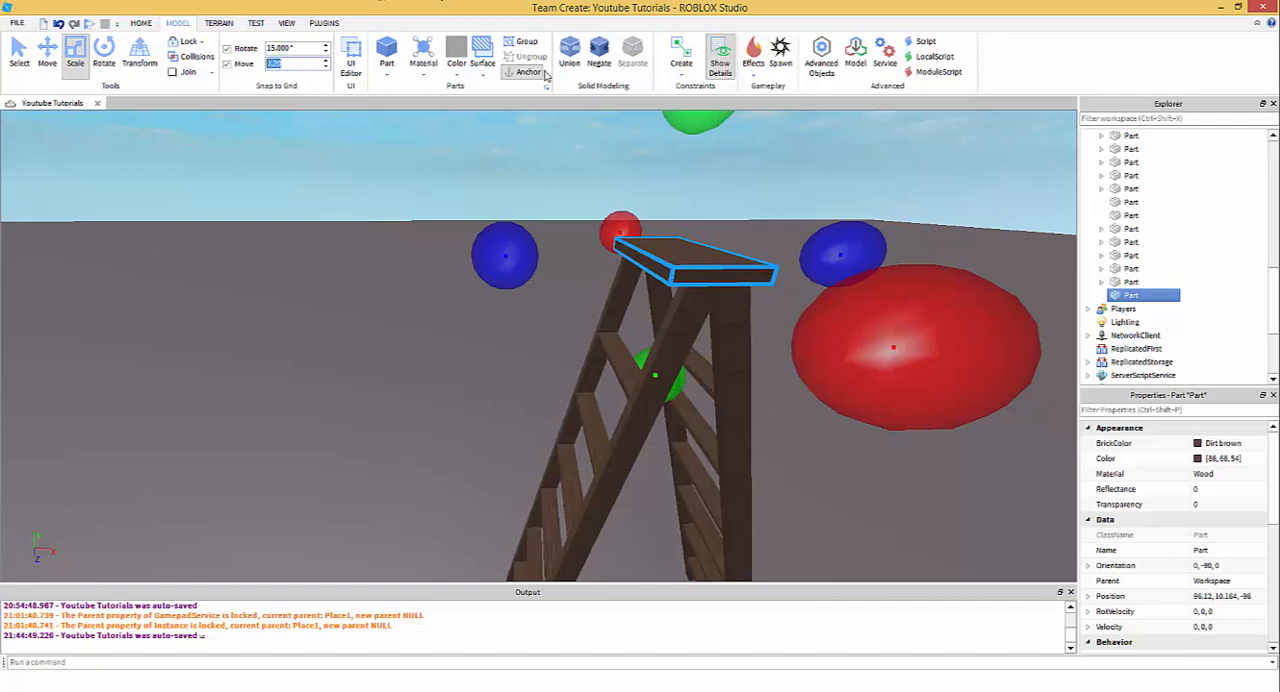
pyautogui.write('.05')
pyautogui.press('Return')
pyautogui.moveTo(582, 300); pyautogui.dragTo(434, 414, button='right')
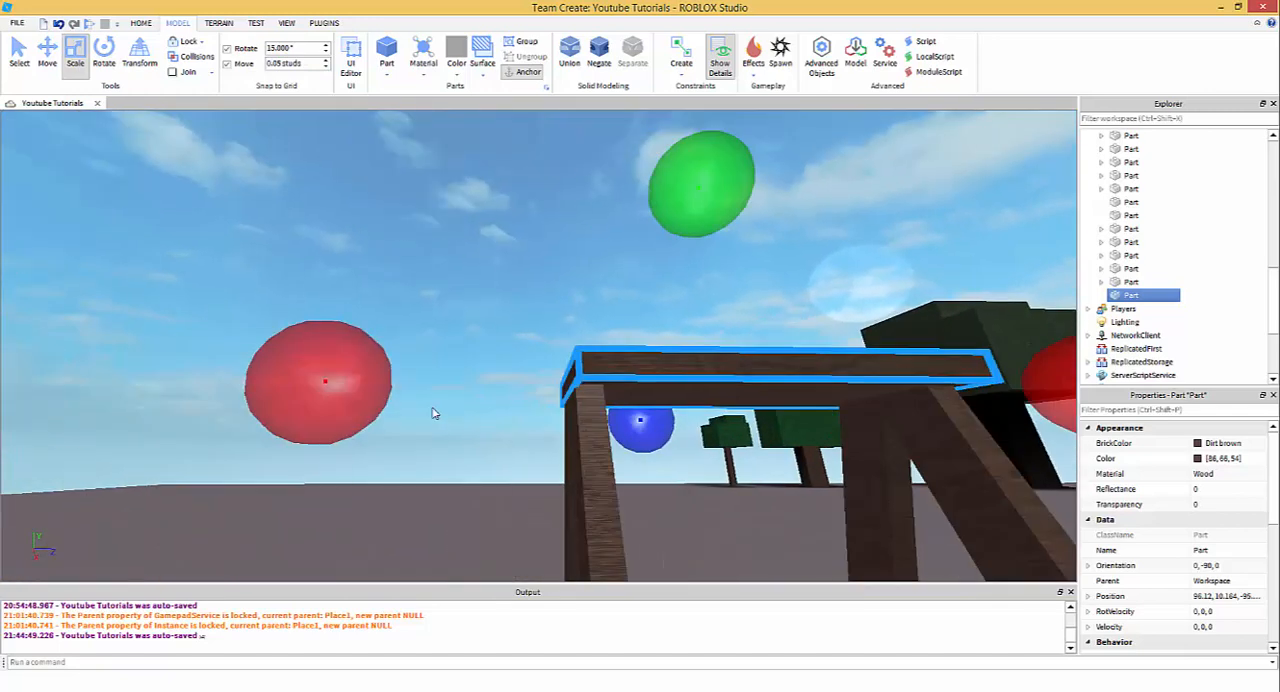
pyautogui.click(566, 362)
pyautogui.moveTo(566, 362); pyautogui.dragTo(488, 343, button='right')
pyautogui.click(488, 341)
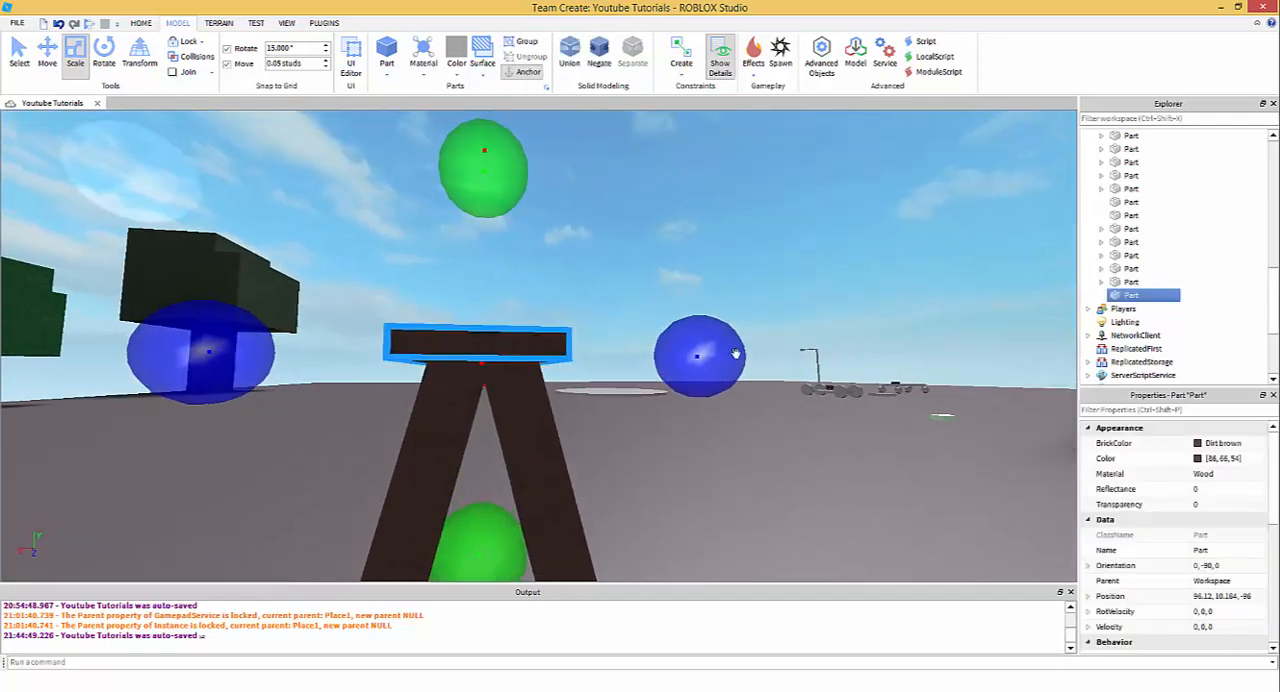
pyautogui.moveTo(694, 379); pyautogui.dragTo(731, 341, button='right')
pyautogui.moveTo(731, 341)
pyautogui.mouseDown()
pyautogui.moveTo(700, 343)
pyautogui.moveTo(738, 372)
pyautogui.moveTo(740, 345)
pyautogui.moveTo(804, 346)
pyautogui.moveTo(762, 350)
pyautogui.moveTo(740, 374)
pyautogui.moveTo(782, 340)
pyautogui.moveTo(713, 366)
pyautogui.moveTo(728, 364)
pyautogui.mouseUp()
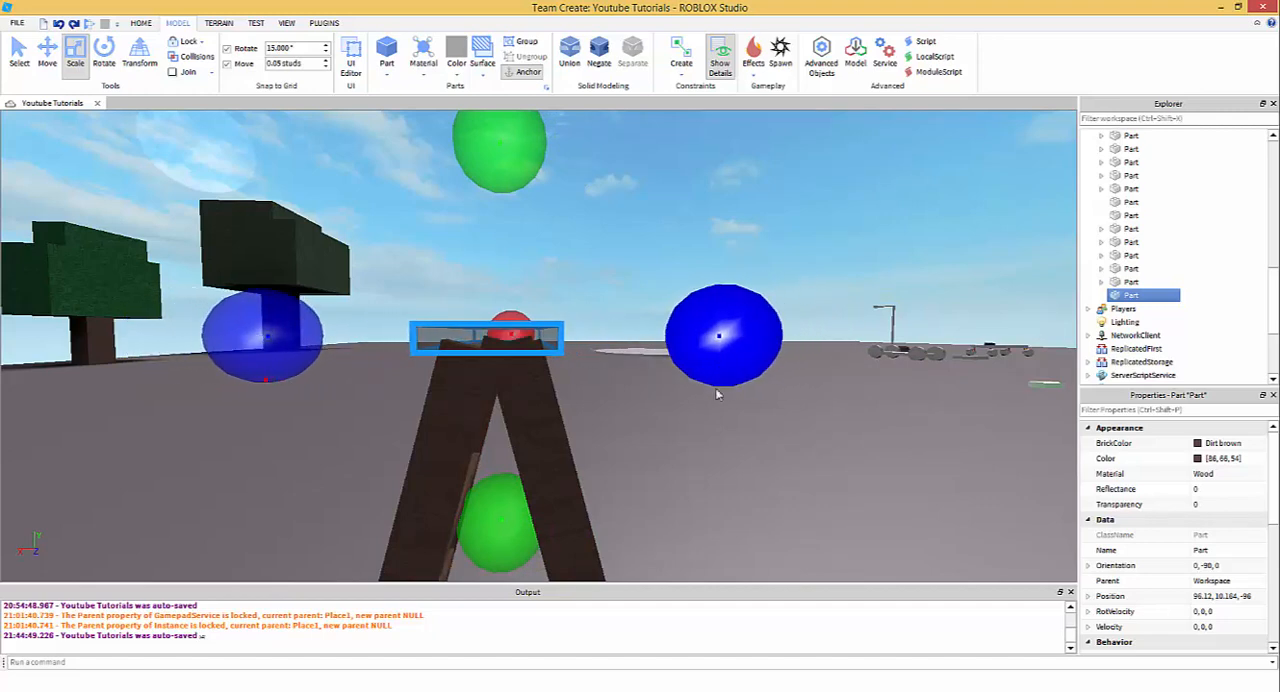
# - Examine how the resized platform sits on the posts and check the whole stepladder from several sides
pyautogui.click(716, 394)
pyautogui.moveTo(712, 394); pyautogui.dragTo(549, 306, button='right')
pyautogui.scroll(2, 549, 306)
pyautogui.click(527, 260)
pyautogui.click(650, 236)
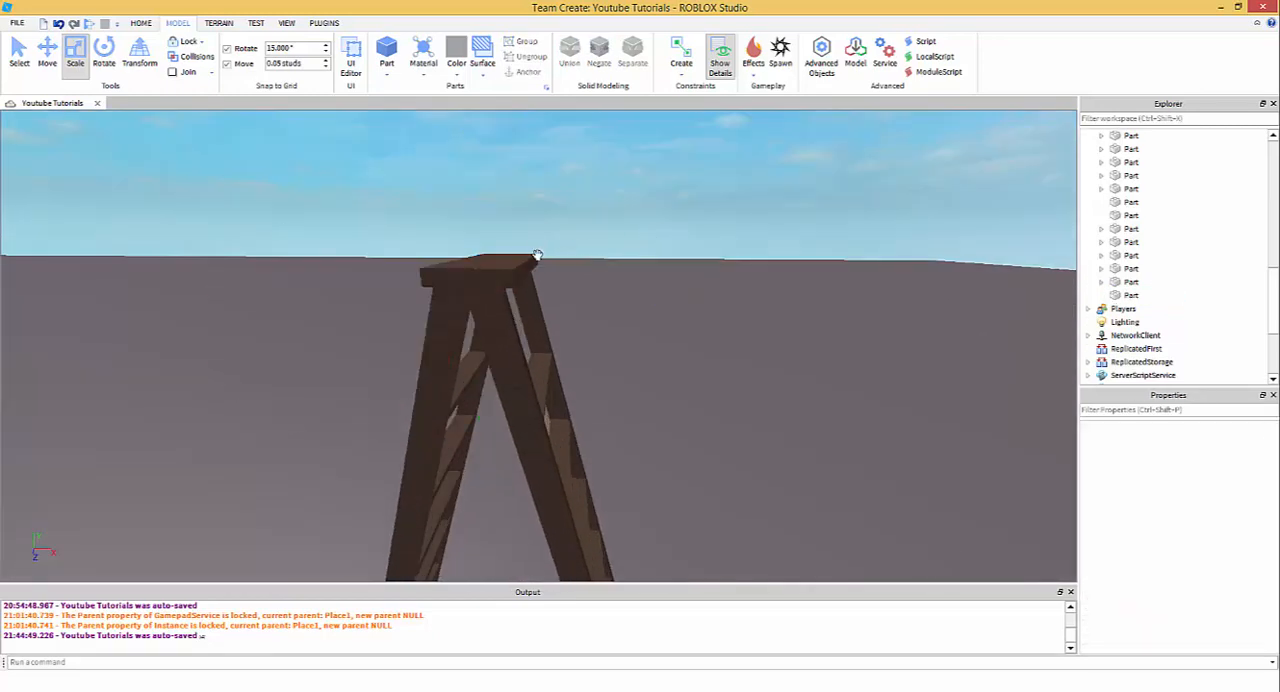
pyautogui.moveTo(633, 278); pyautogui.dragTo(543, 297, button='right')
pyautogui.scroll(-3, 543, 297)
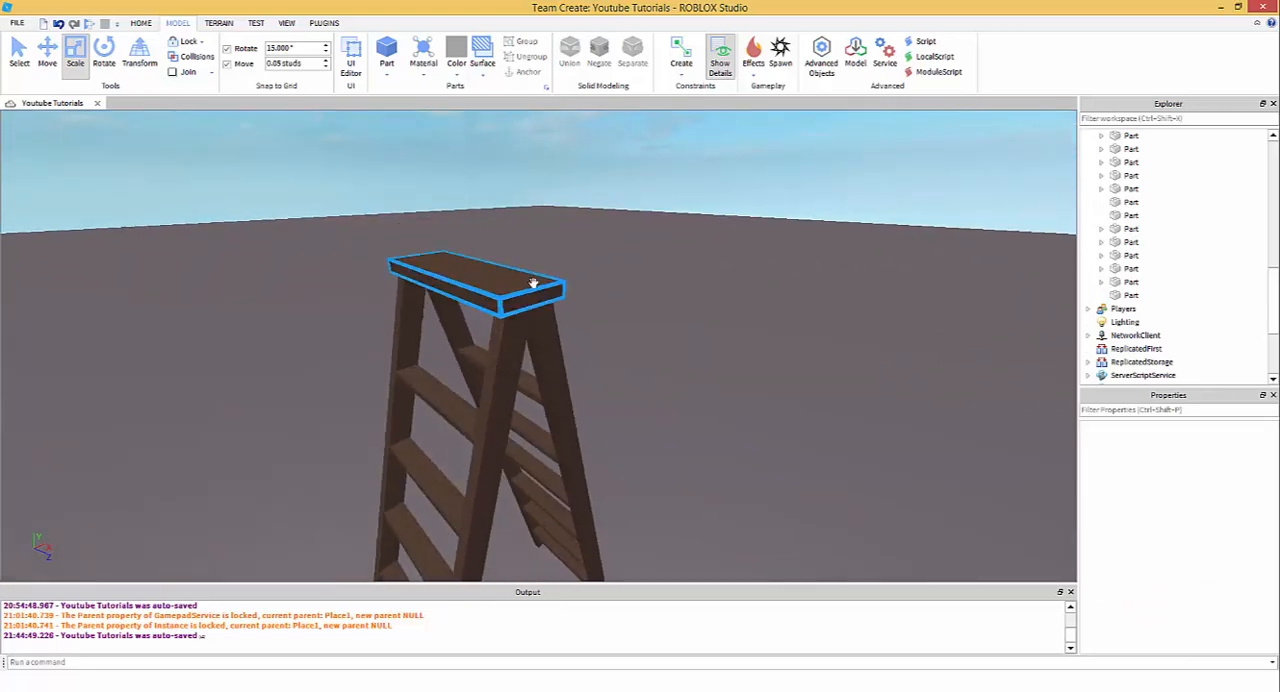
pyautogui.click(534, 283)
pyautogui.scroll(3, 705, 321)
pyautogui.scroll(-3, 700, 322)
pyautogui.click(668, 327)
pyautogui.moveTo(668, 327); pyautogui.dragTo(617, 341, button='right')
pyautogui.scroll(-3, 657, 332)
pyautogui.scroll(1, 620, 345)
pyautogui.scroll(1, 391, 186)
pyautogui.scroll(-1, 391, 186)
pyautogui.moveTo(397, 203); pyautogui.dragTo(729, 479)
pyautogui.click(709, 480)
pyautogui.moveTo(709, 480); pyautogui.dragTo(690, 460, button='right')
pyautogui.scroll(2, 711, 481)
pyautogui.scroll(3, 523, 369)
# - Duplicate a middle rung of one ladder as the start of a side brace
pyautogui.click(555, 341)
pyautogui.press('d')
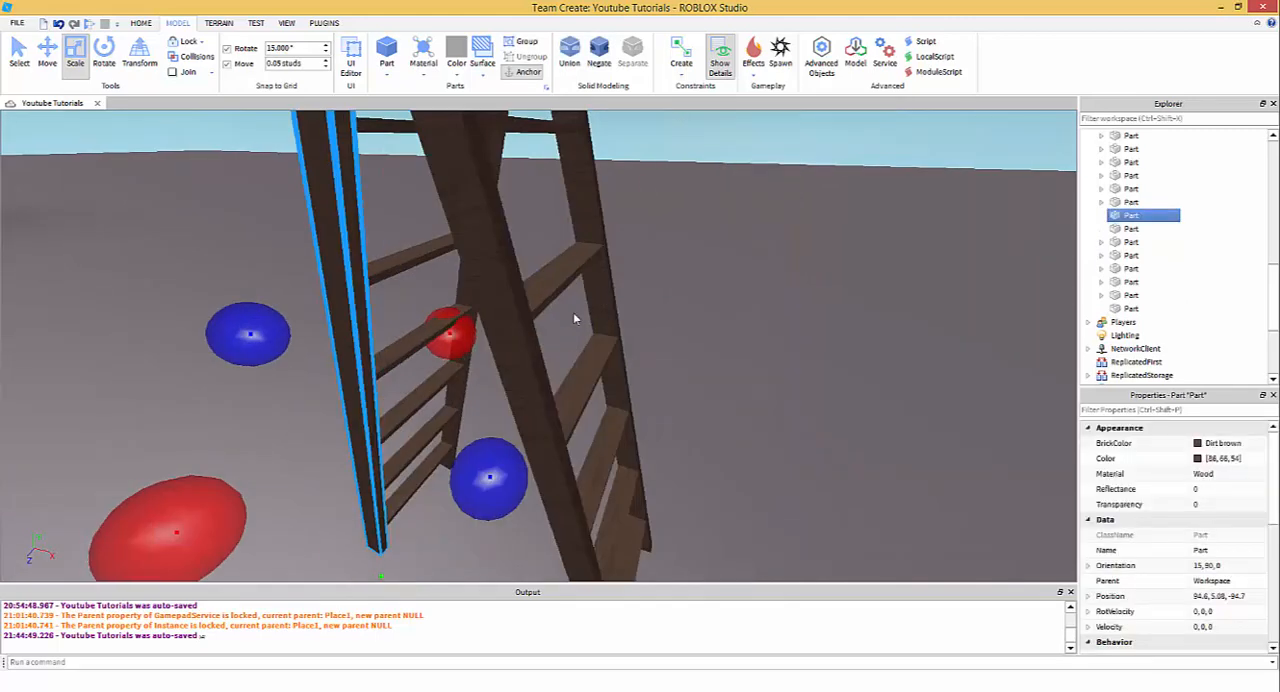
pyautogui.click(478, 428)
pyautogui.click(412, 345)
pyautogui.press('d')
pyautogui.moveTo(464, 364); pyautogui.dragTo(468, 367, button='right')
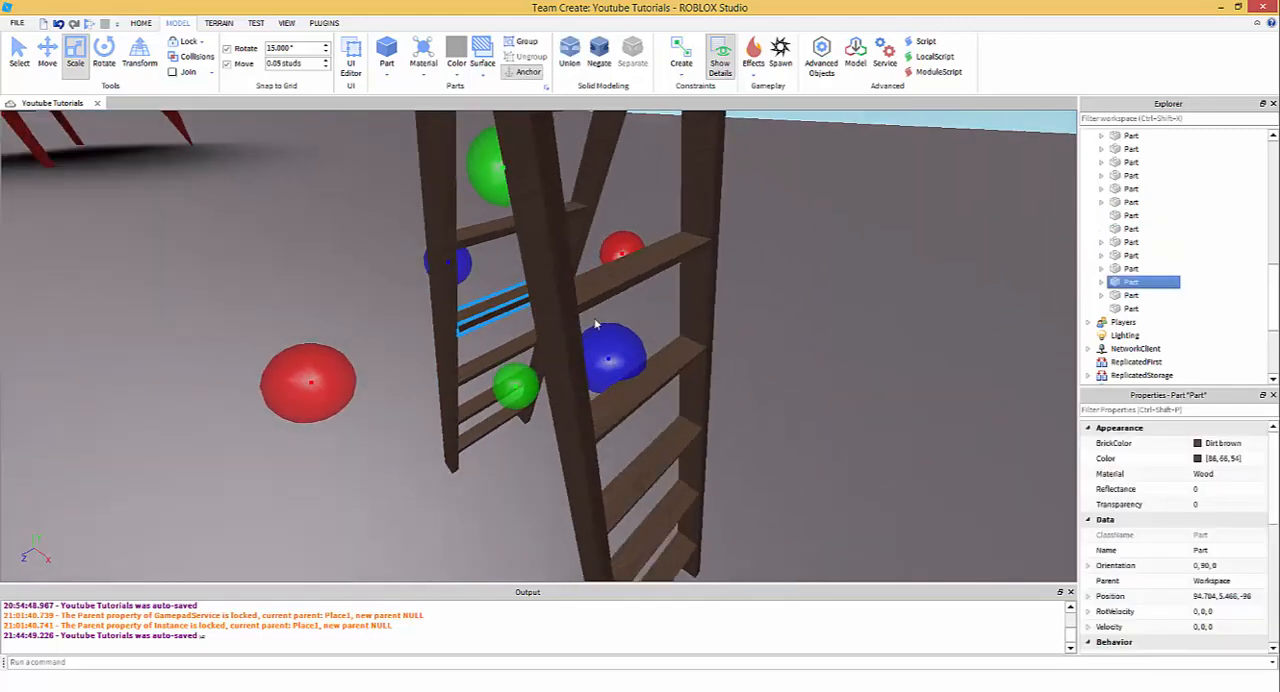
pyautogui.moveTo(632, 379); pyautogui.dragTo(633, 380, button='right')
pyautogui.press('d')
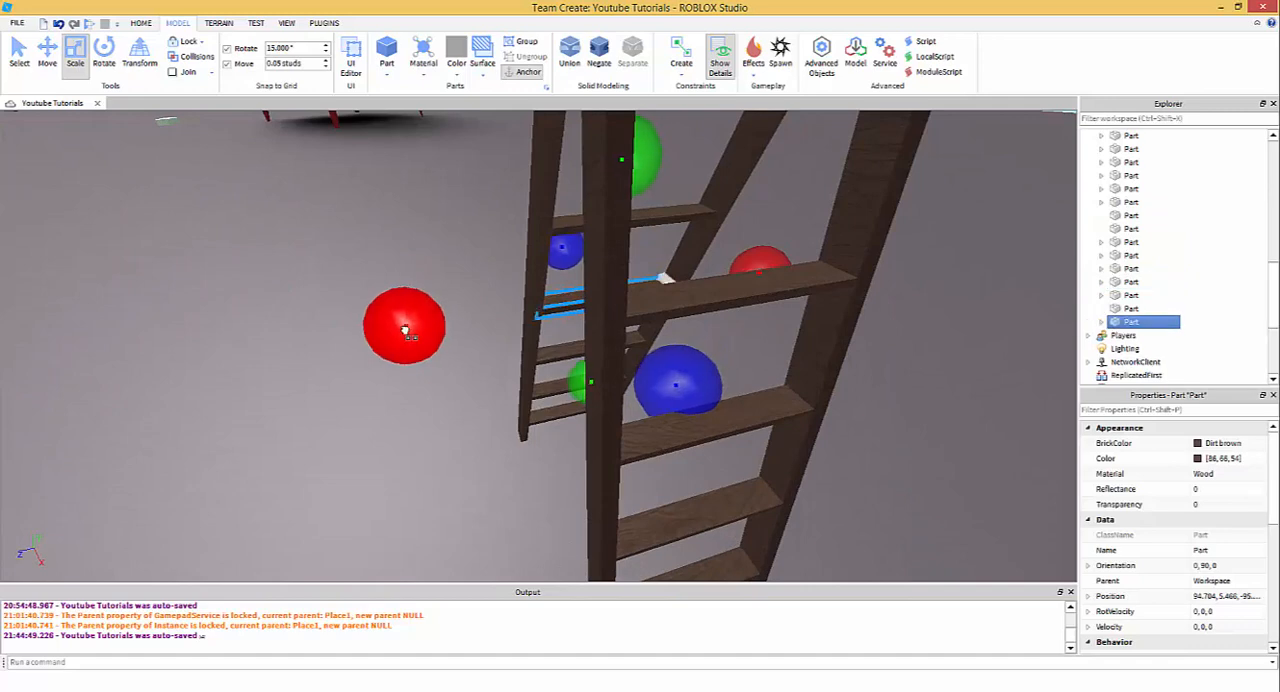
# - Shorten the rung copy along the Z axis and lengthen it along the X axis towards the opposite ladder
pyautogui.moveTo(781, 275); pyautogui.dragTo(562, 311)
pyautogui.press('w')
pyautogui.moveTo(609, 308); pyautogui.dragTo(630, 357, button='right')
pyautogui.press('a')
pyautogui.moveTo(604, 361); pyautogui.dragTo(752, 384)
pyautogui.press('w')
pyautogui.moveTo(614, 371)
pyautogui.mouseDown(button='right')
pyautogui.moveTo(663, 357)
pyautogui.moveTo(631, 364)
pyautogui.mouseUp(button='right')
pyautogui.click(613, 371)
pyautogui.click(613, 327)
pyautogui.press('d')
# - Move the brace so that it spans between the two ladders' posts on one side
pyautogui.hotkey('ctrl', '2')
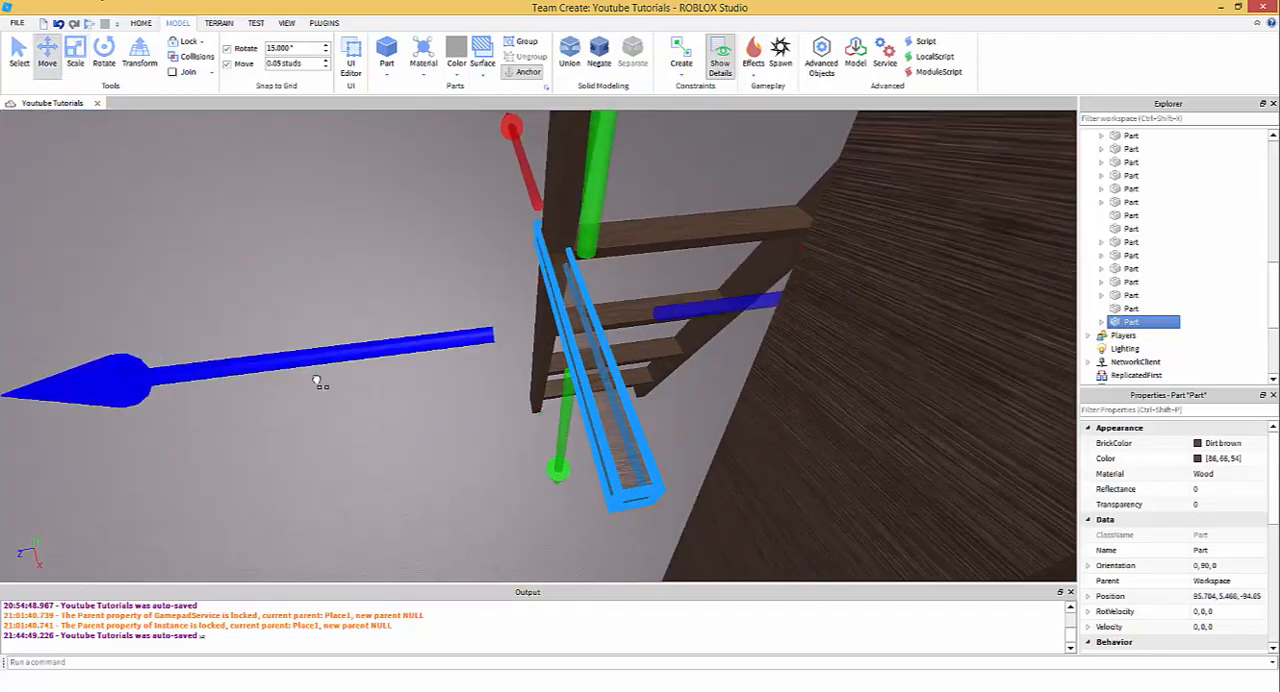
pyautogui.moveTo(575, 396); pyautogui.dragTo(576, 395, button='right')
pyautogui.press('a')
pyautogui.moveTo(708, 271); pyautogui.dragTo(740, 267)
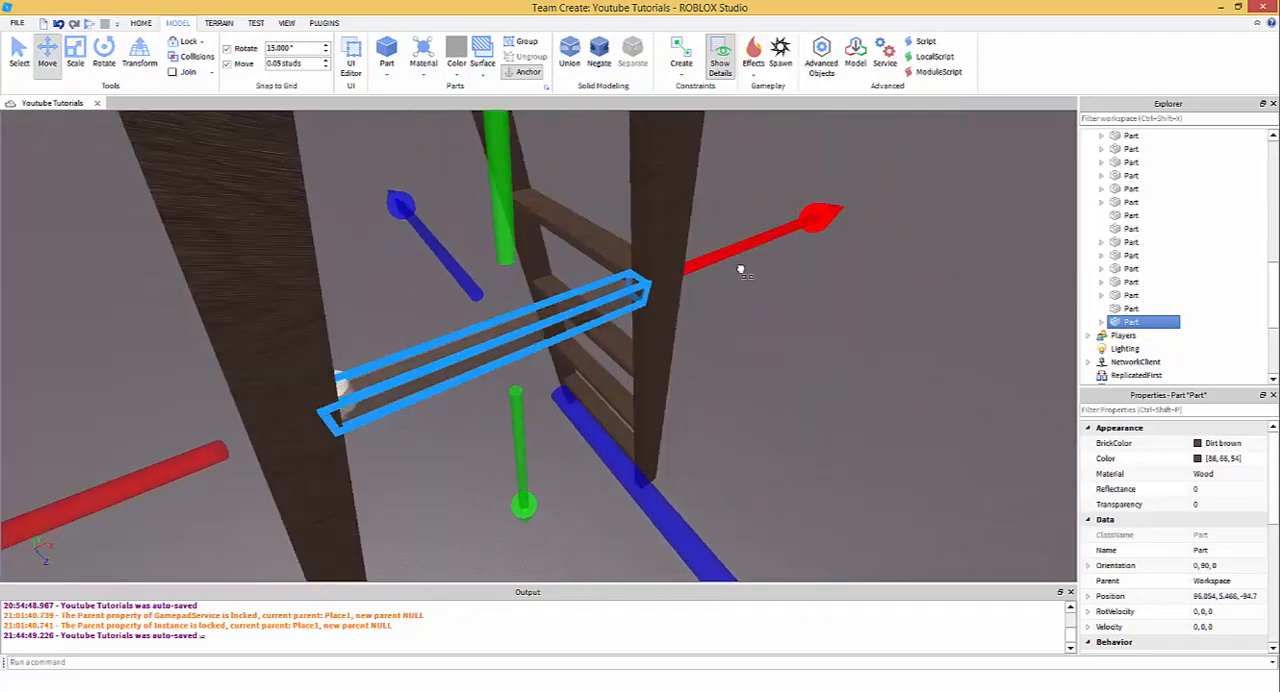
pyautogui.click(796, 339)
pyautogui.moveTo(780, 337); pyautogui.dragTo(776, 334, button='right')
pyautogui.press('w')
pyautogui.press('s')
pyautogui.click(513, 278)
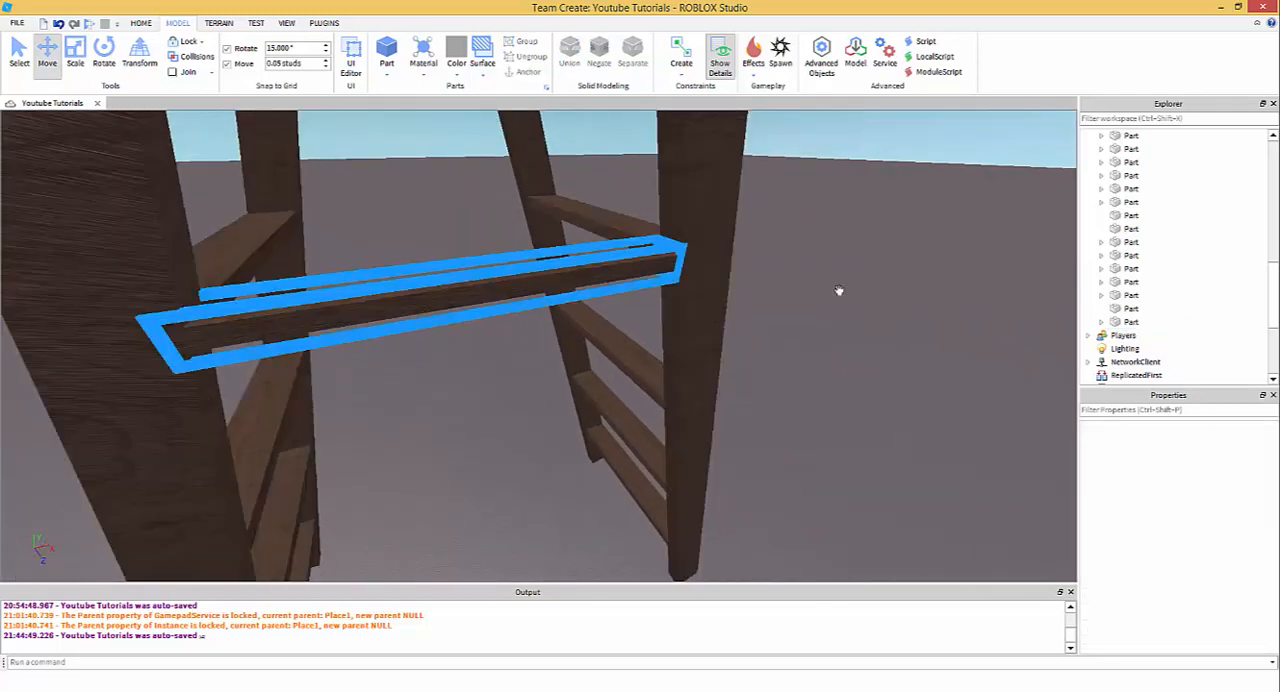
# - Set the brace mesh's scale to 0.3, 0.3, 1 to make it a thin rod
pyautogui.click(1146, 256)
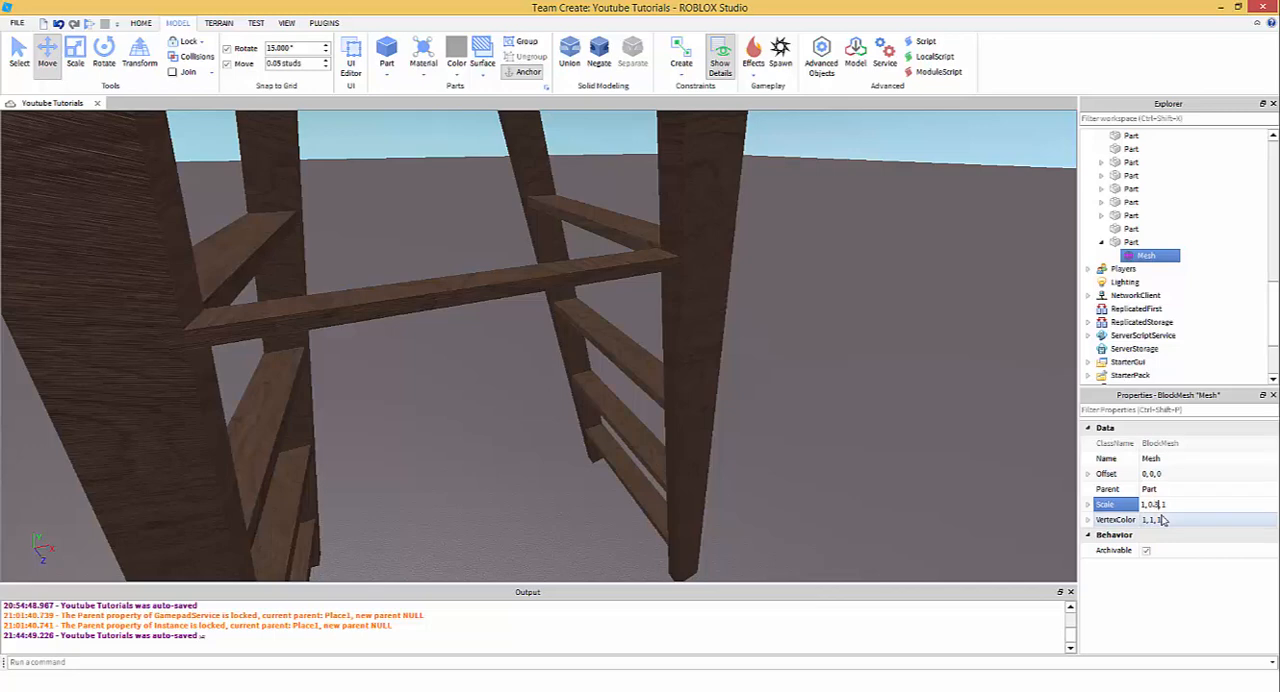
pyautogui.press('Return')
pyautogui.click(1207, 503)
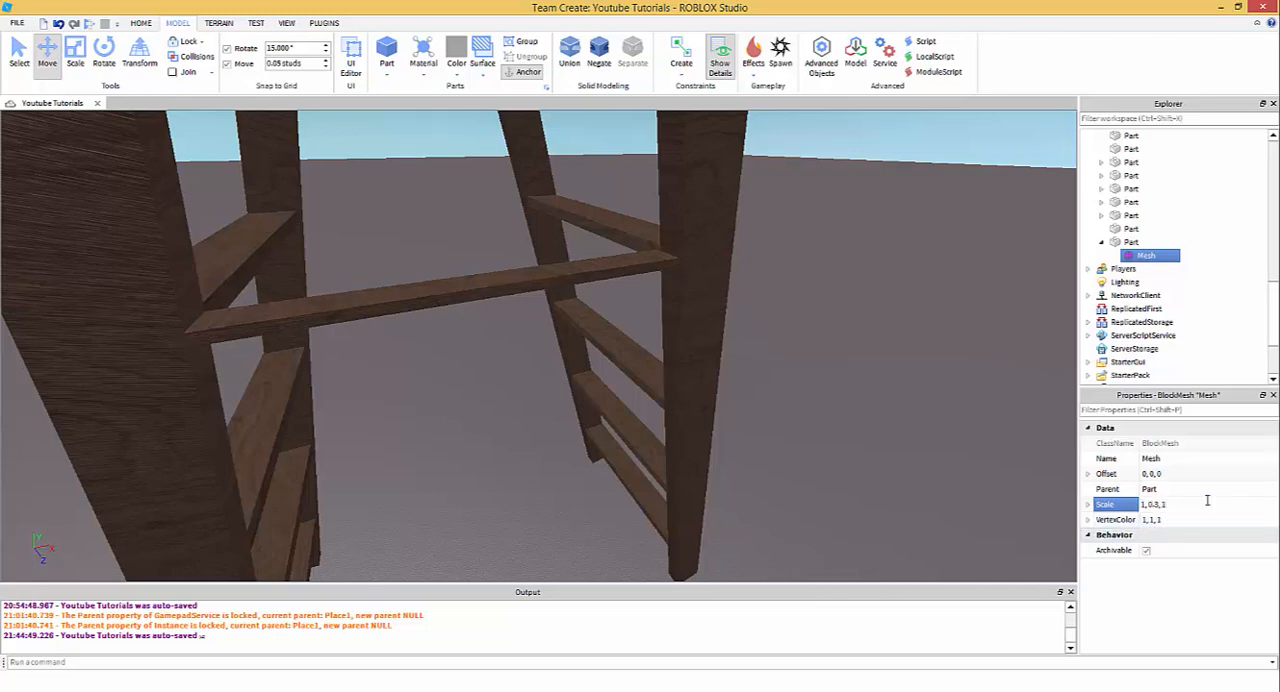
pyautogui.press('BackSpace')
pyautogui.write('0.3')
pyautogui.press('Return')
pyautogui.hotkey('ctrl', 'z')
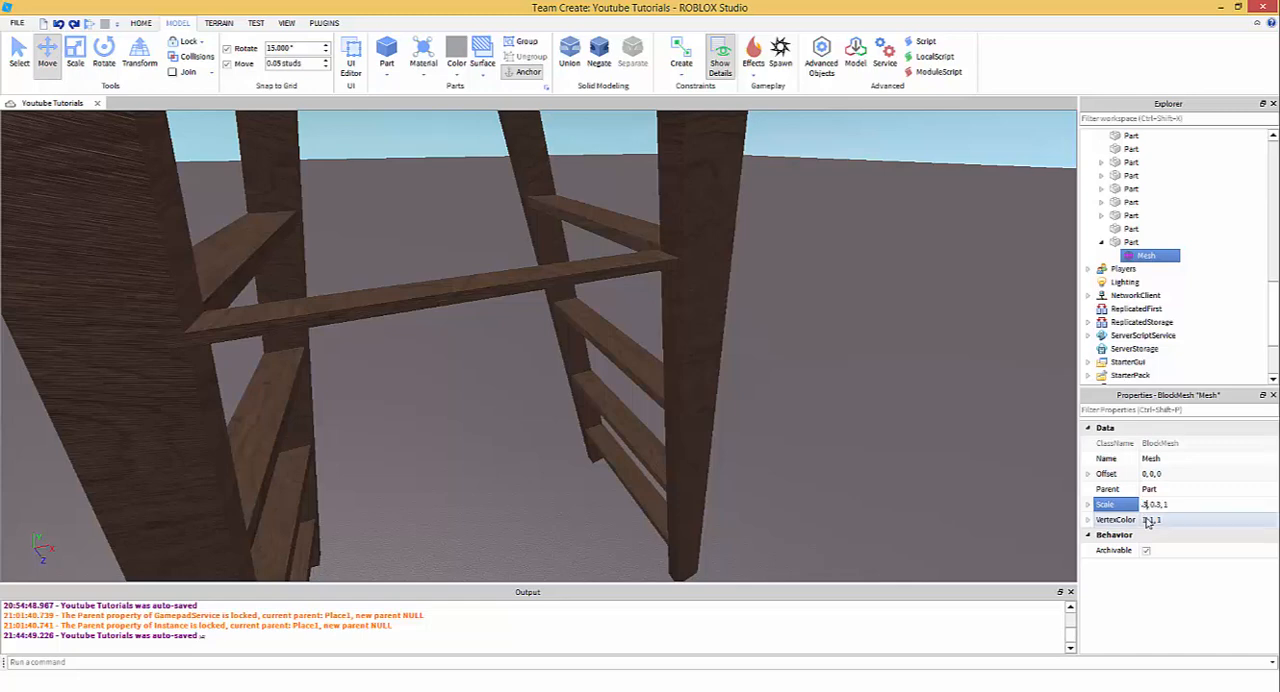
pyautogui.click(1140, 505)
pyautogui.scroll(-5, 873, 315)
pyautogui.scroll(3, 876, 308)
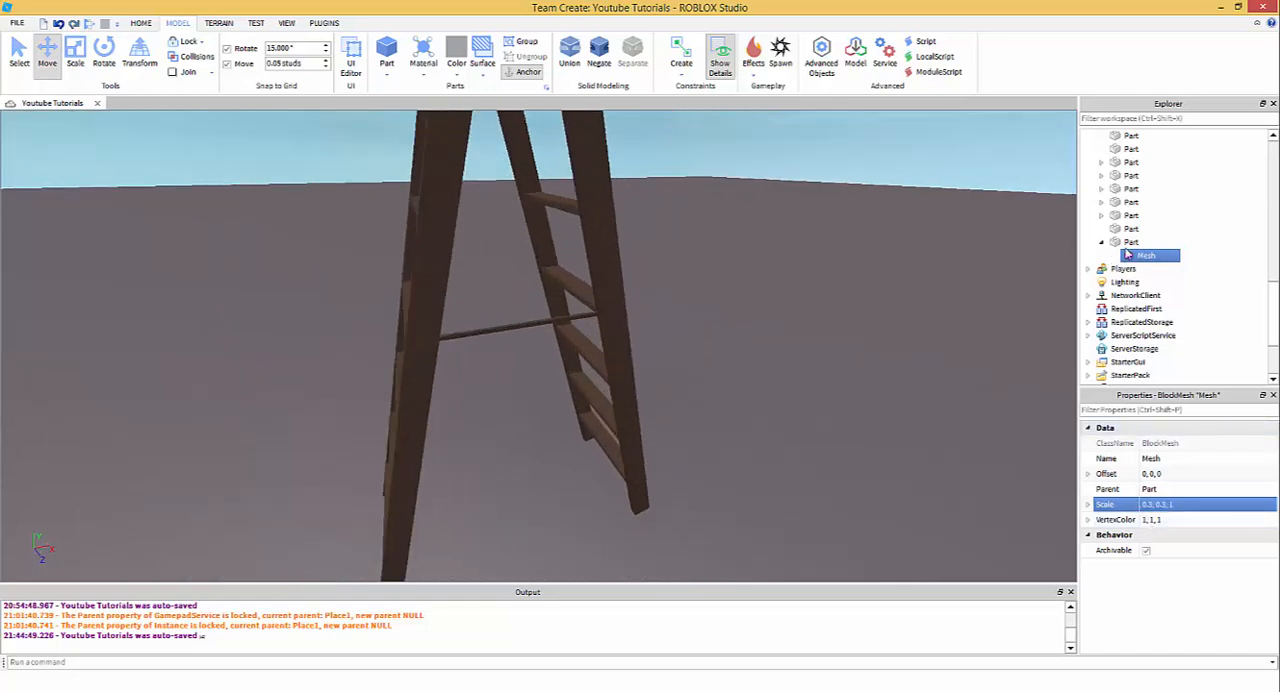
# - Change the brace's material to Metal and its colour to Medium stone grey
pyautogui.click(1127, 244)
pyautogui.click(1222, 474)
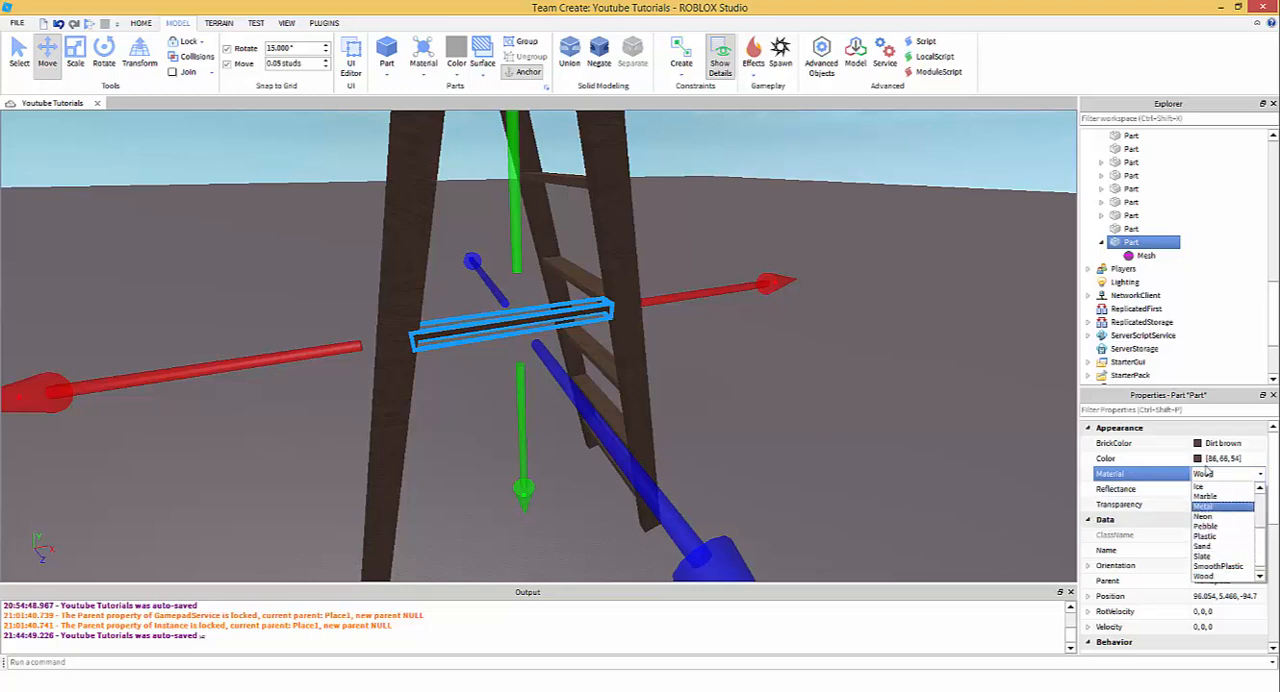
pyautogui.click(1212, 507)
pyautogui.click(1200, 458)
pyautogui.click(780, 470)
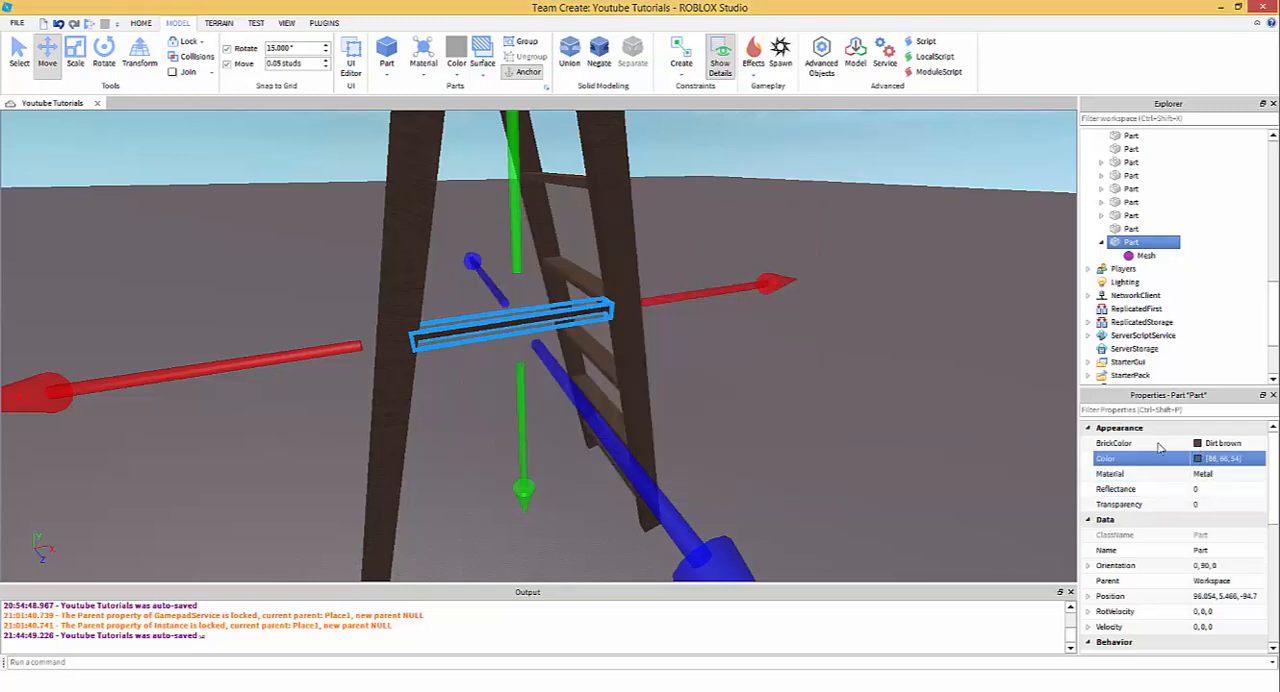
pyautogui.click(1206, 446)
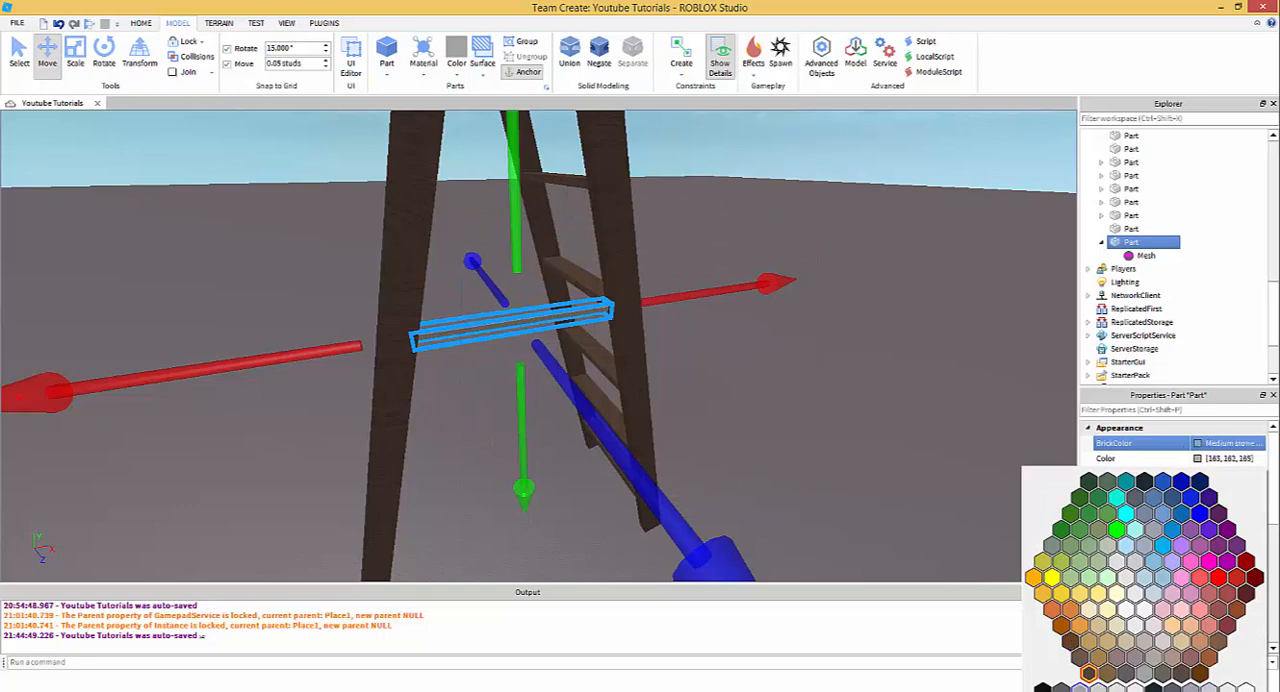
pyautogui.click(752, 392)
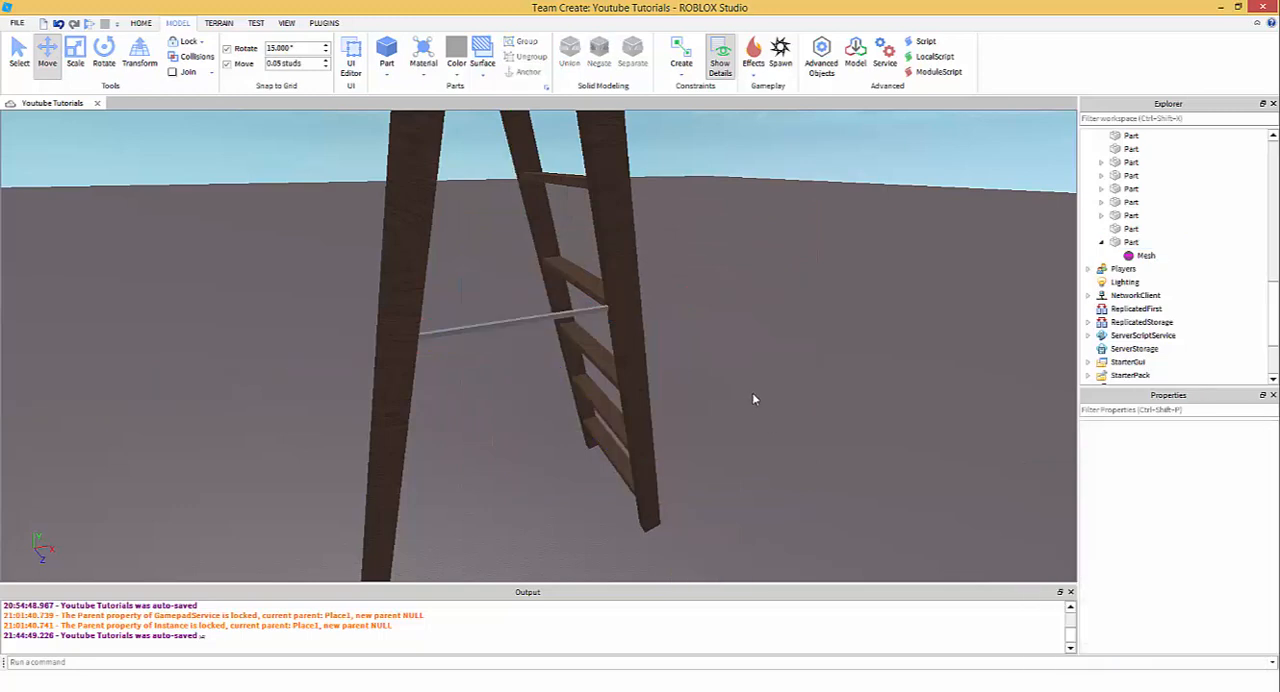
# - Turn off move snapping and shorten the metal brace from one end to about half its length
pyautogui.scroll(3, 752, 392)
pyautogui.scroll(-3, 514, 322)
pyautogui.moveTo(609, 316); pyautogui.dragTo(504, 350, button='right')
pyautogui.click(503, 336)
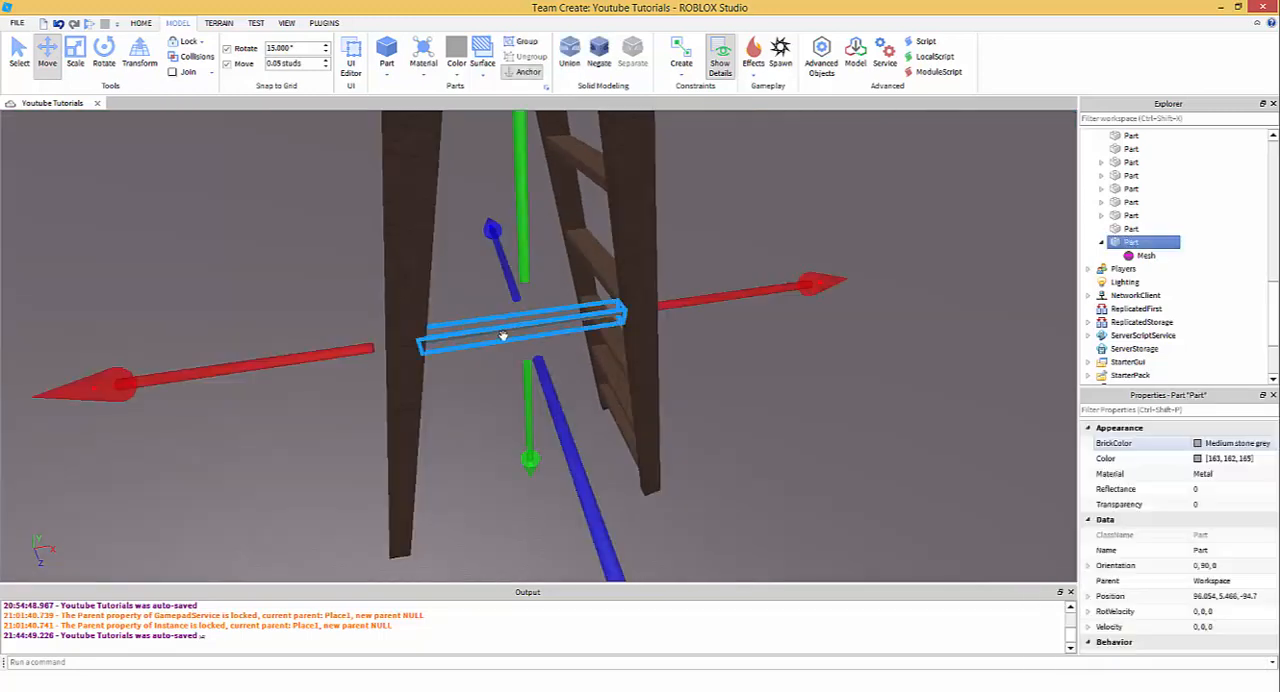
pyautogui.scroll(3, 503, 336)
pyautogui.moveTo(328, 288); pyautogui.dragTo(326, 294, button='right')
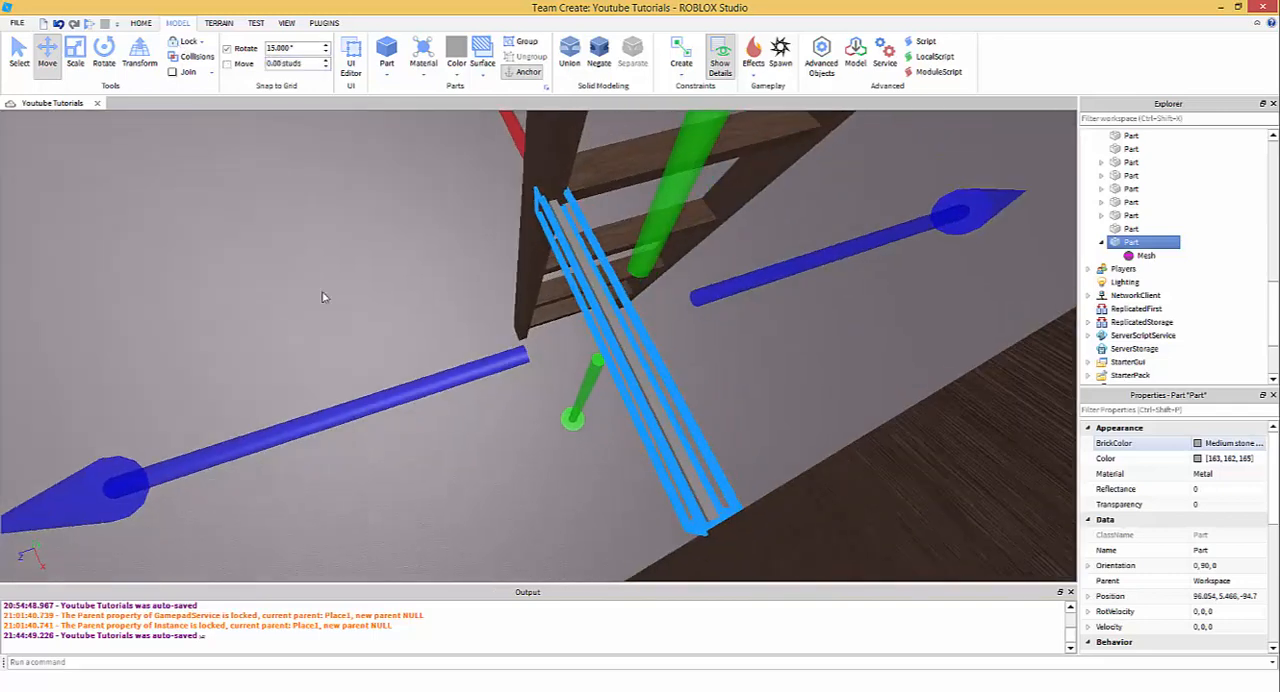
pyautogui.moveTo(403, 388); pyautogui.dragTo(404, 389)
pyautogui.moveTo(503, 474); pyautogui.dragTo(512, 473, button='right')
pyautogui.click(80, 56)
pyautogui.click(19, 54)
pyautogui.moveTo(591, 286); pyautogui.dragTo(590, 278, button='right')
pyautogui.scroll(-3, 591, 286)
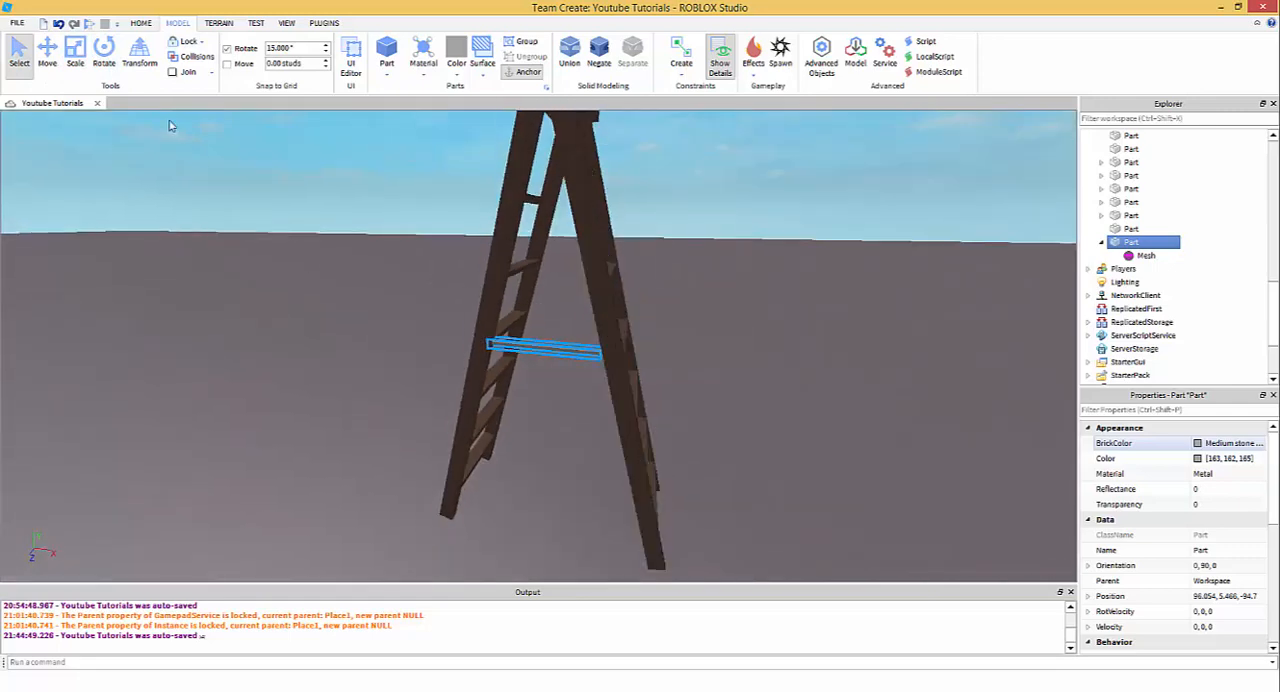
pyautogui.click(80, 58)
pyautogui.moveTo(838, 378); pyautogui.dragTo(704, 383)
# - Tilt the half-length brace to -30 degrees and shift it along the X axis against its ladder post
pyautogui.hotkey('ctrl', '4')
pyautogui.moveTo(544, 300); pyautogui.dragTo(545, 291, button='right')
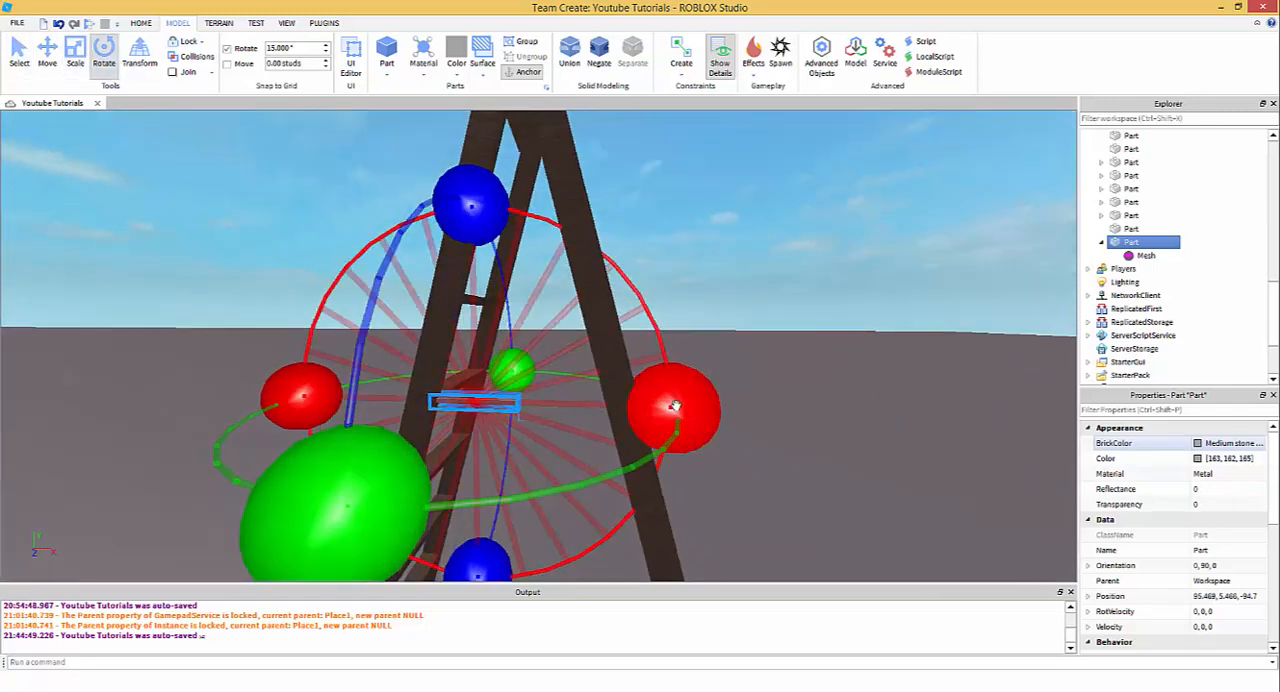
pyautogui.moveTo(674, 407); pyautogui.dragTo(645, 305)
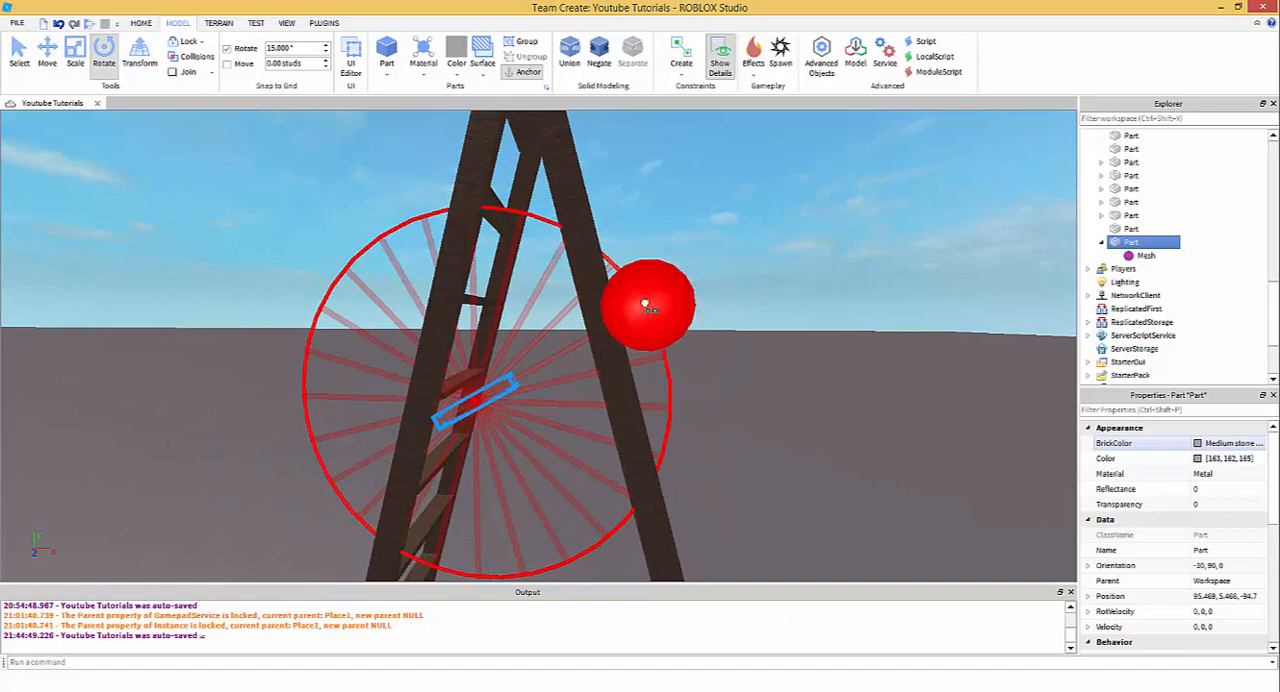
pyautogui.hotkey('ctrl', '2')
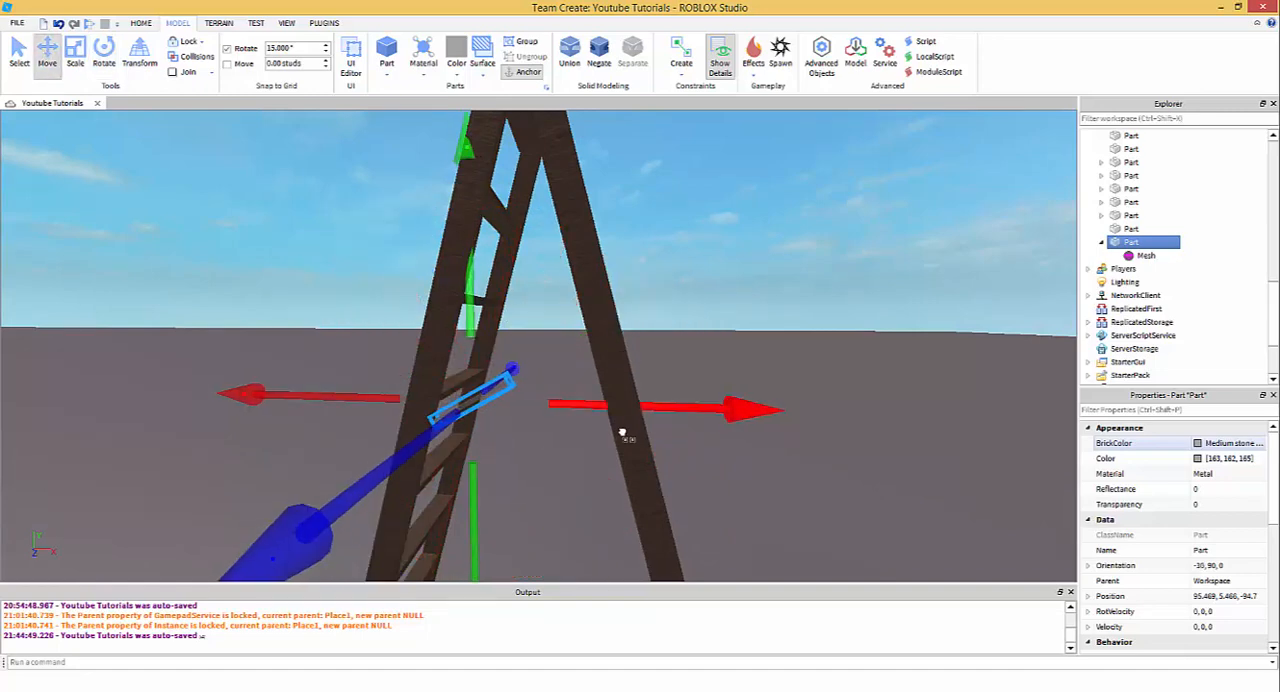
pyautogui.moveTo(620, 437); pyautogui.dragTo(575, 380)
pyautogui.click(75, 50)
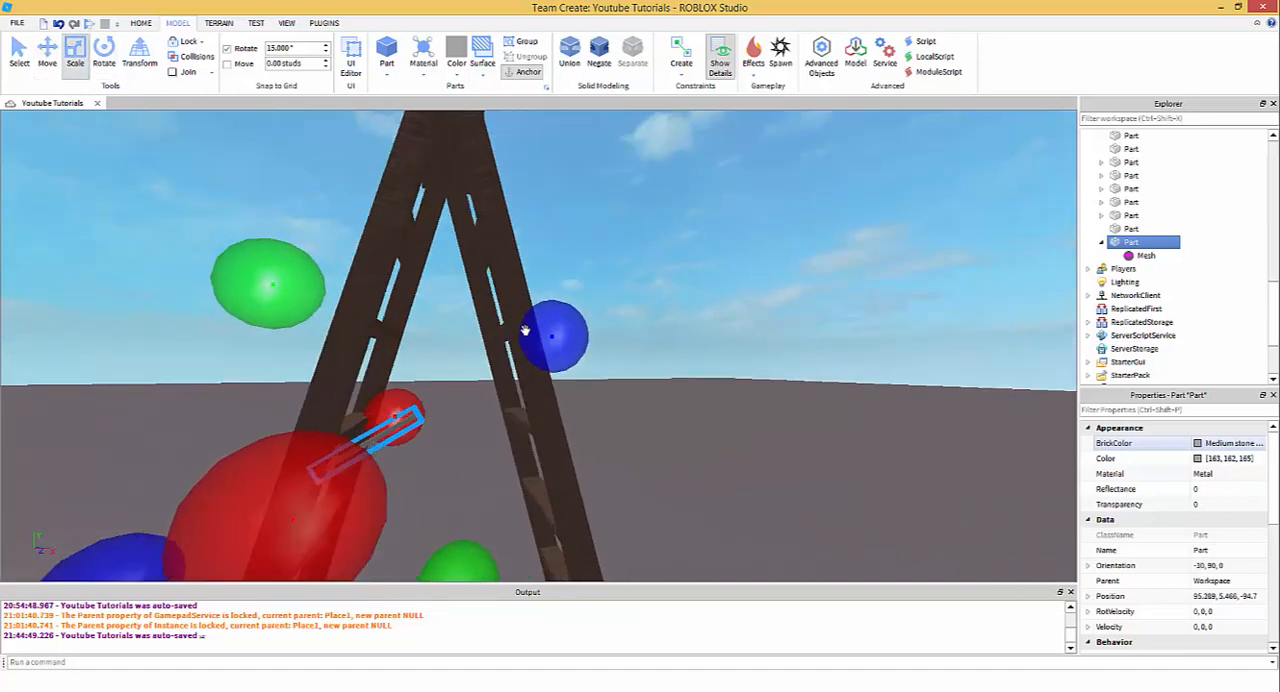
# - Duplicate the tilted brace, rotate the copy to 30 degrees and move it along the X axis to the opposite post
pyautogui.click(104, 50)
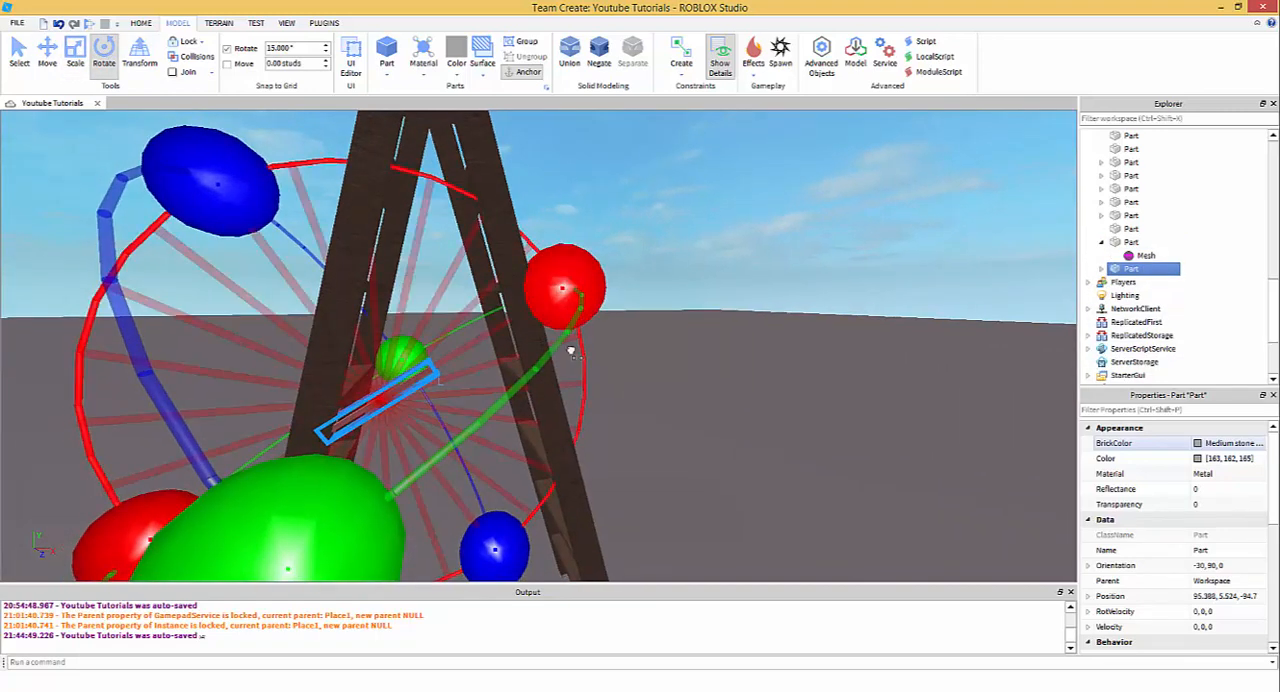
pyautogui.moveTo(566, 318); pyautogui.dragTo(560, 472)
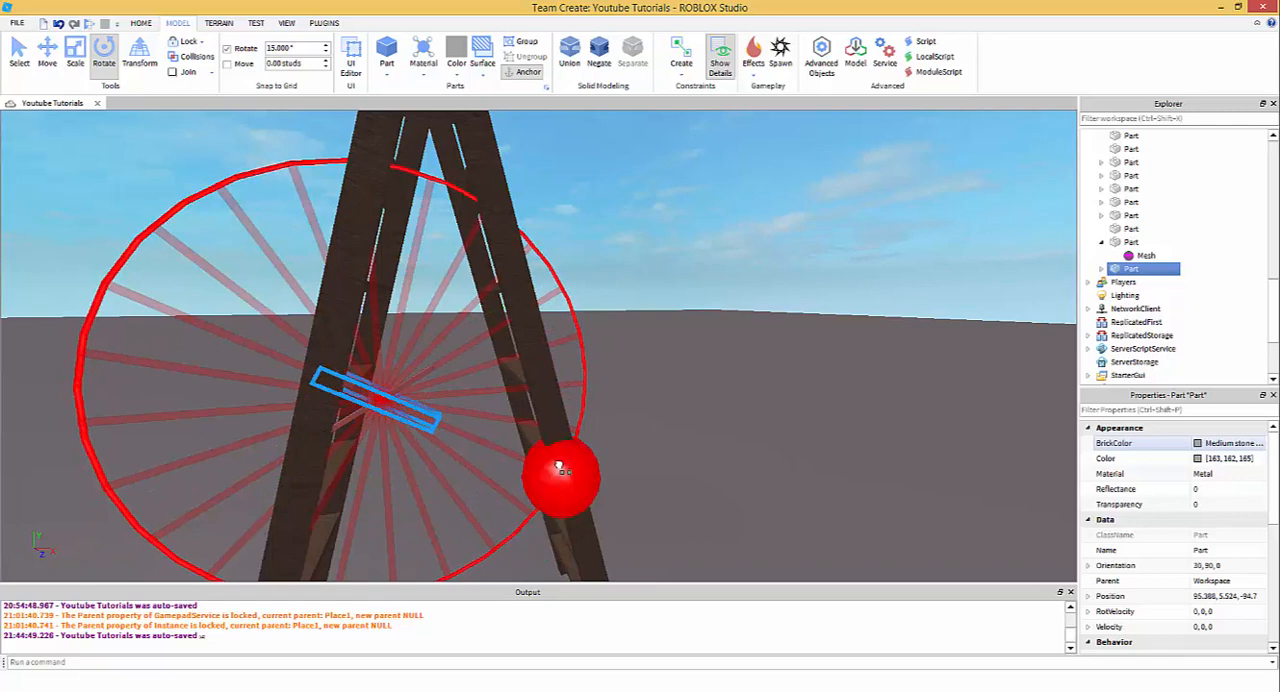
pyautogui.click(47, 52)
pyautogui.moveTo(506, 374); pyautogui.dragTo(624, 444)
pyautogui.click(643, 442)
pyautogui.scroll(2, 620, 440)
pyautogui.moveTo(620, 440); pyautogui.dragTo(590, 415, button='right')
pyautogui.click(450, 347)
# - Adjust the inner ends of both brace halves so they meet at a peak between the ladders
pyautogui.click(75, 58)
pyautogui.scroll(-5, 408, 307)
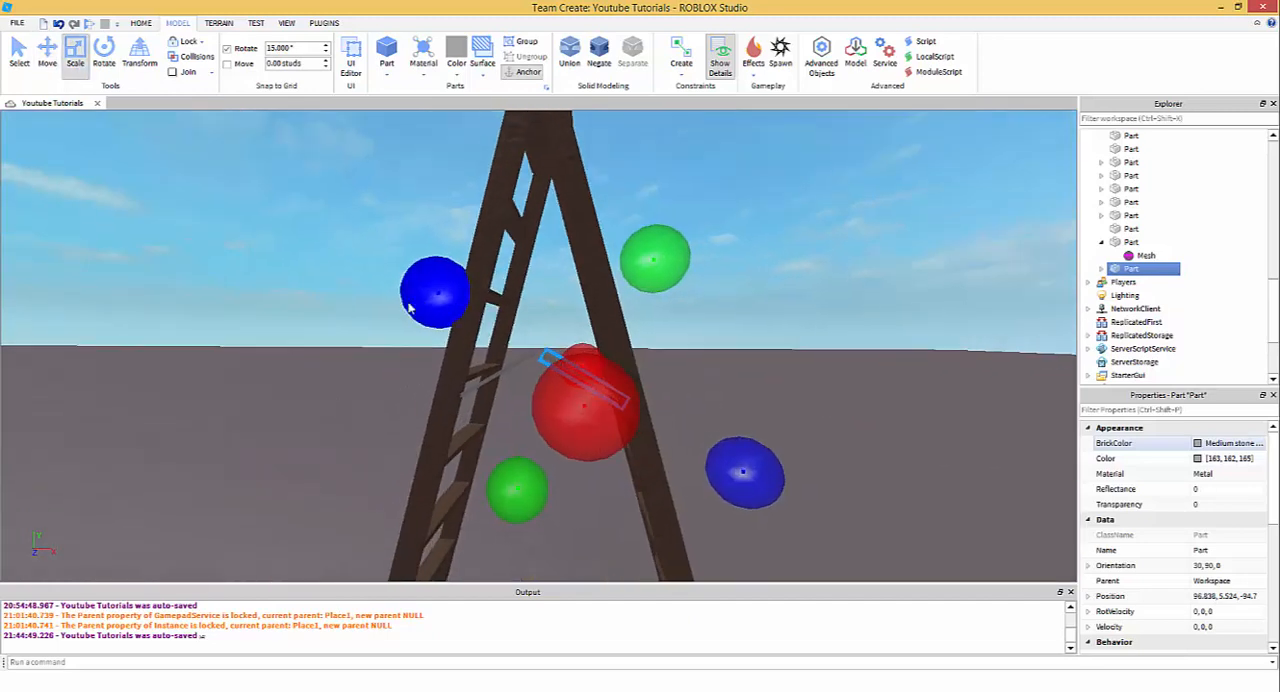
pyautogui.scroll(3, 380, 280)
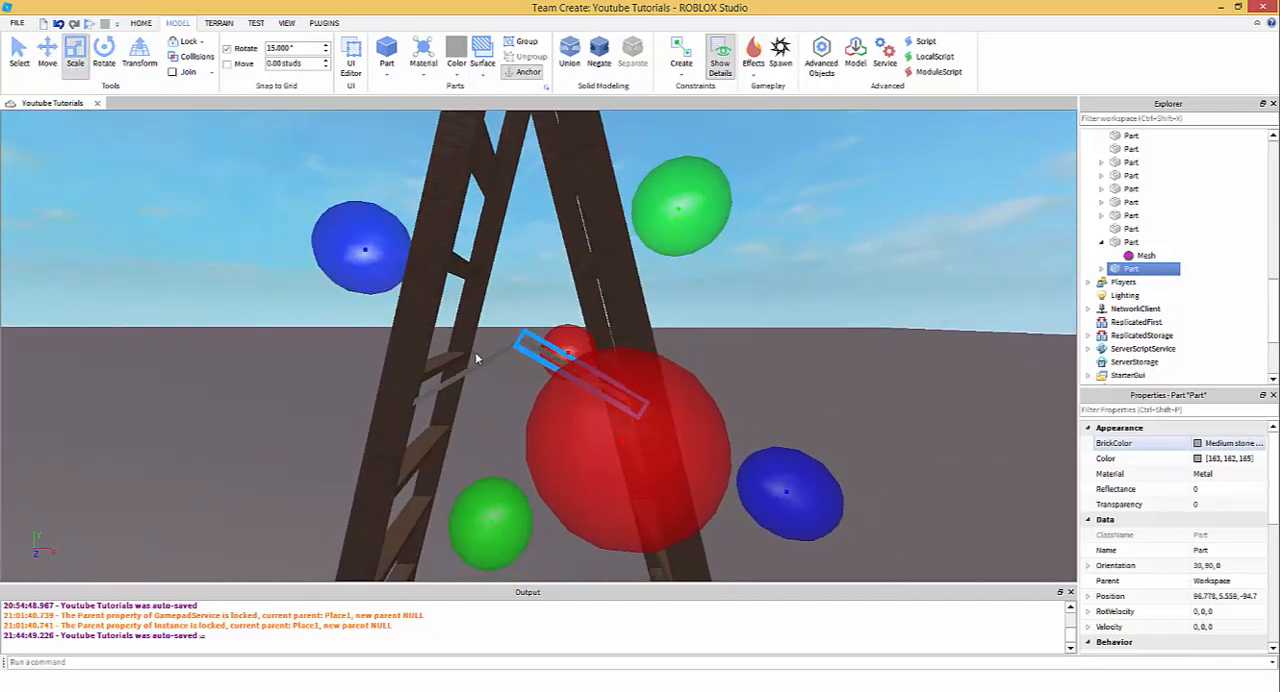
pyautogui.click(486, 360)
pyautogui.scroll(1, 520, 354)
pyautogui.scroll(-1, 523, 354)
pyautogui.moveTo(685, 268); pyautogui.dragTo(699, 268)
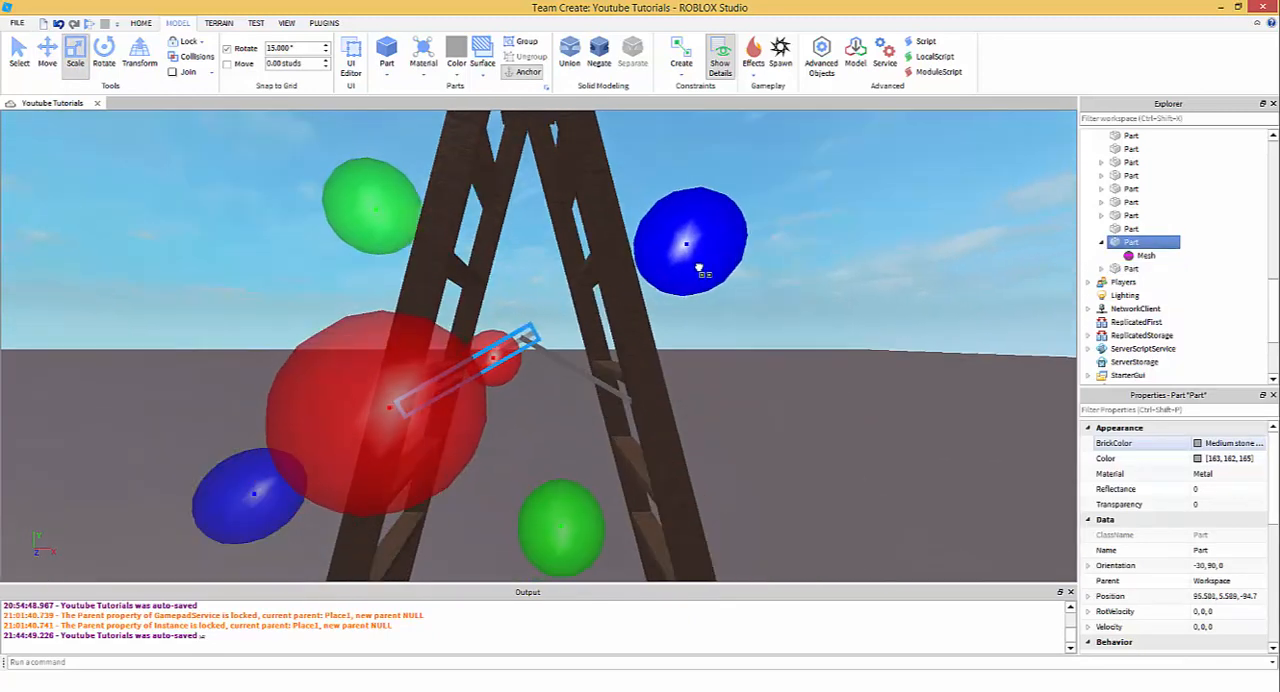
# - Fine-tune the inner end of the 30-degree brace half at the joint
pyautogui.click(514, 317)
pyautogui.scroll(3, 514, 317)
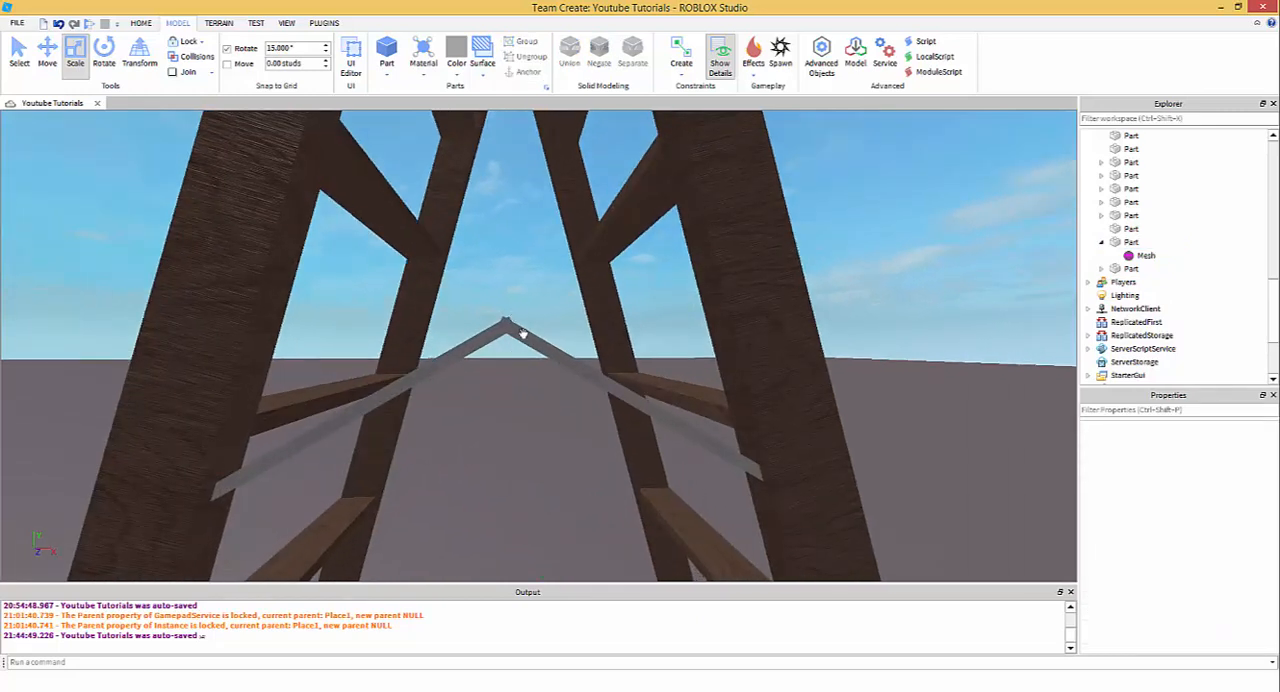
pyautogui.click(524, 336)
pyautogui.scroll(-1, 508, 316)
pyautogui.moveTo(286, 197); pyautogui.dragTo(257, 191)
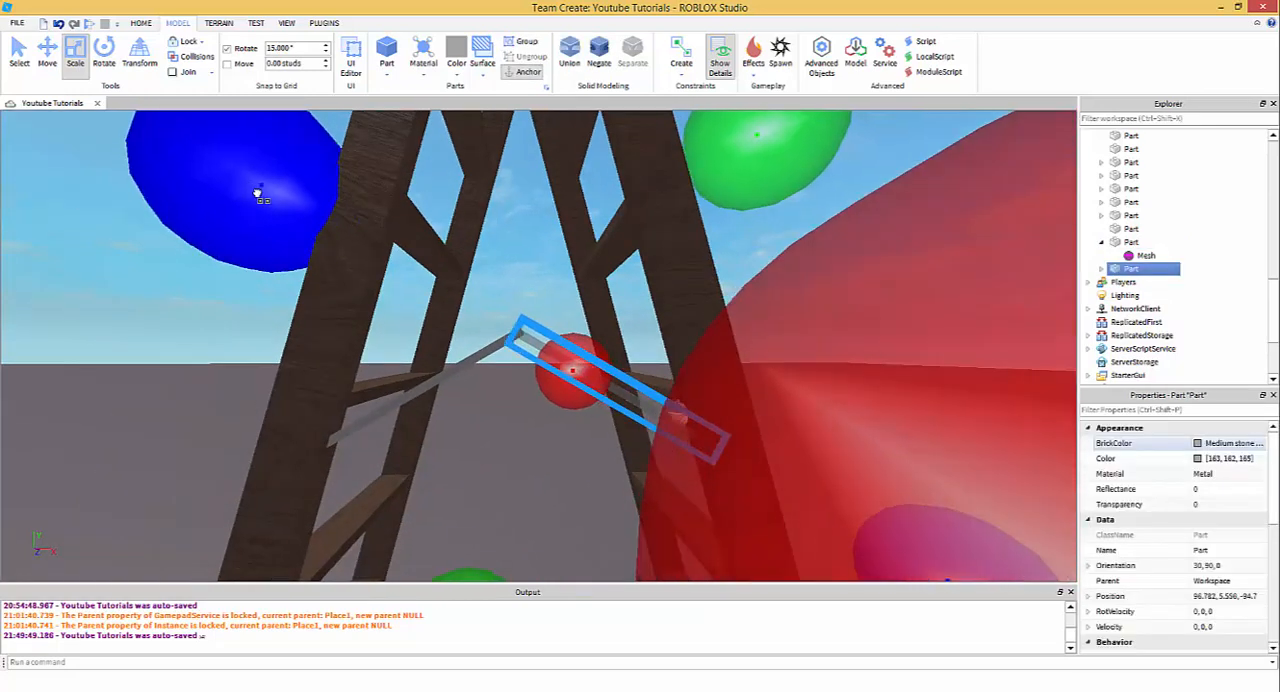
# - Check the peak joint of the two metal brace halves up close and from farther away
pyautogui.click(509, 319)
pyautogui.click(505, 332)
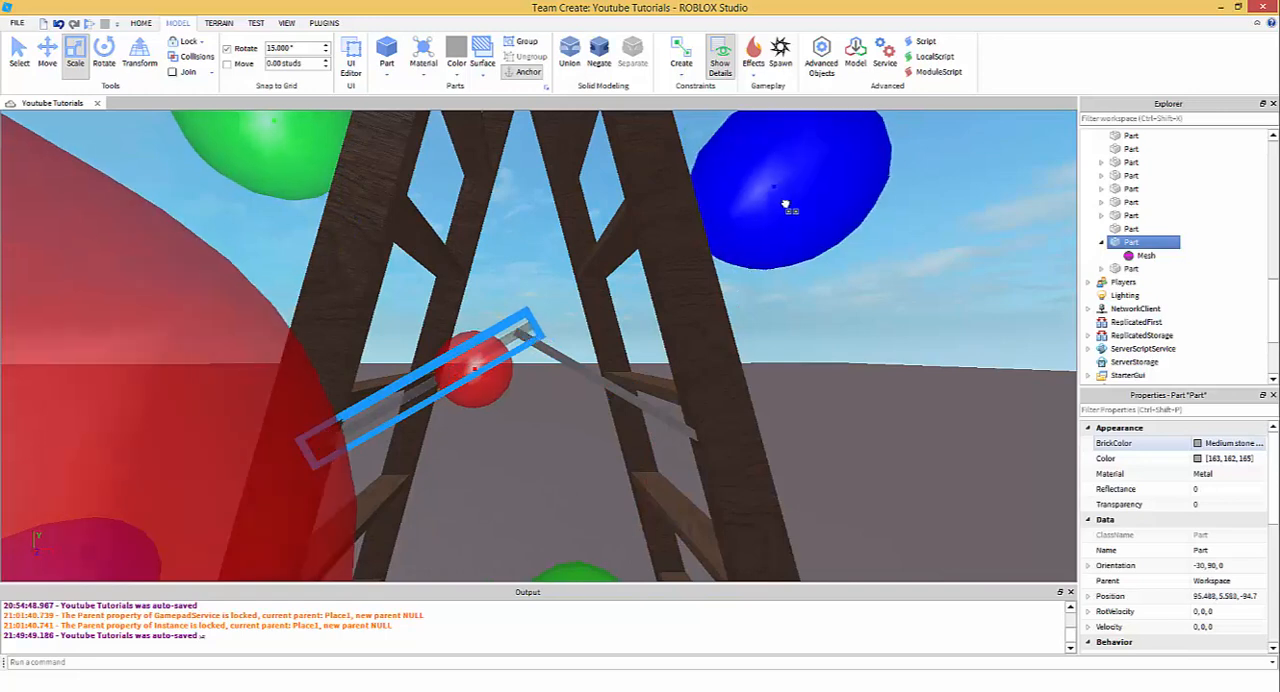
pyautogui.click(540, 286)
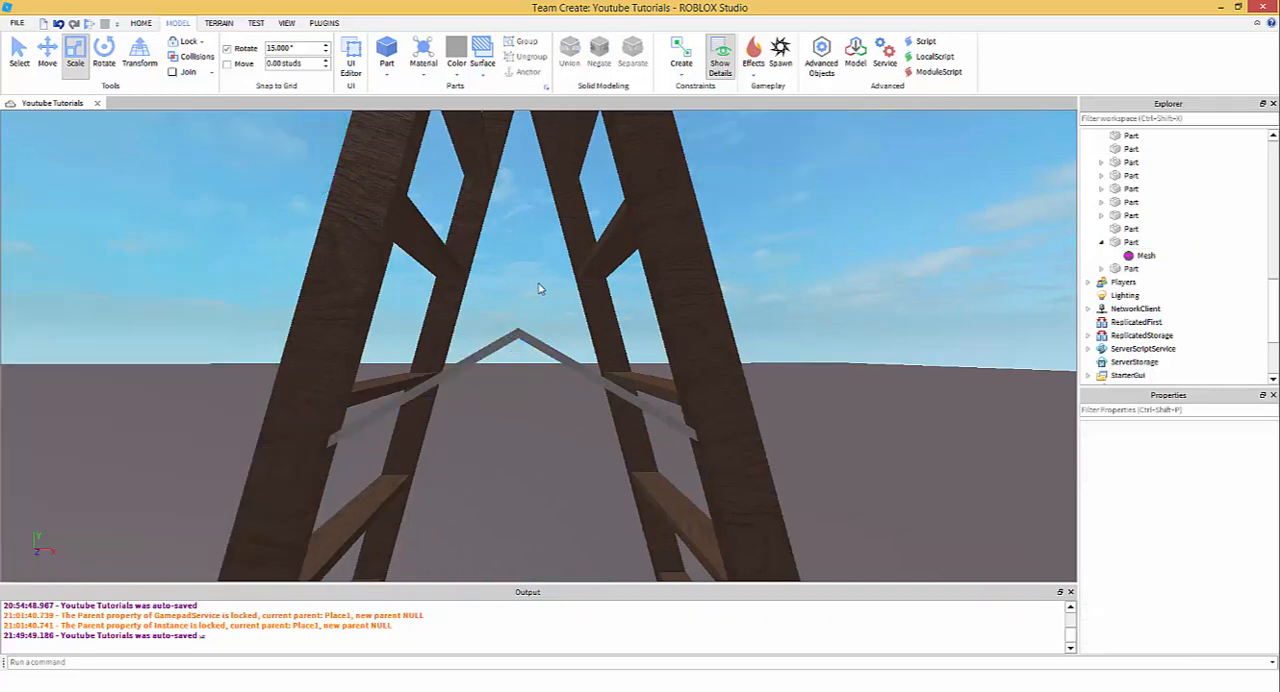
pyautogui.moveTo(540, 286); pyautogui.dragTo(571, 315, button='right')
pyautogui.scroll(-5, 571, 315)
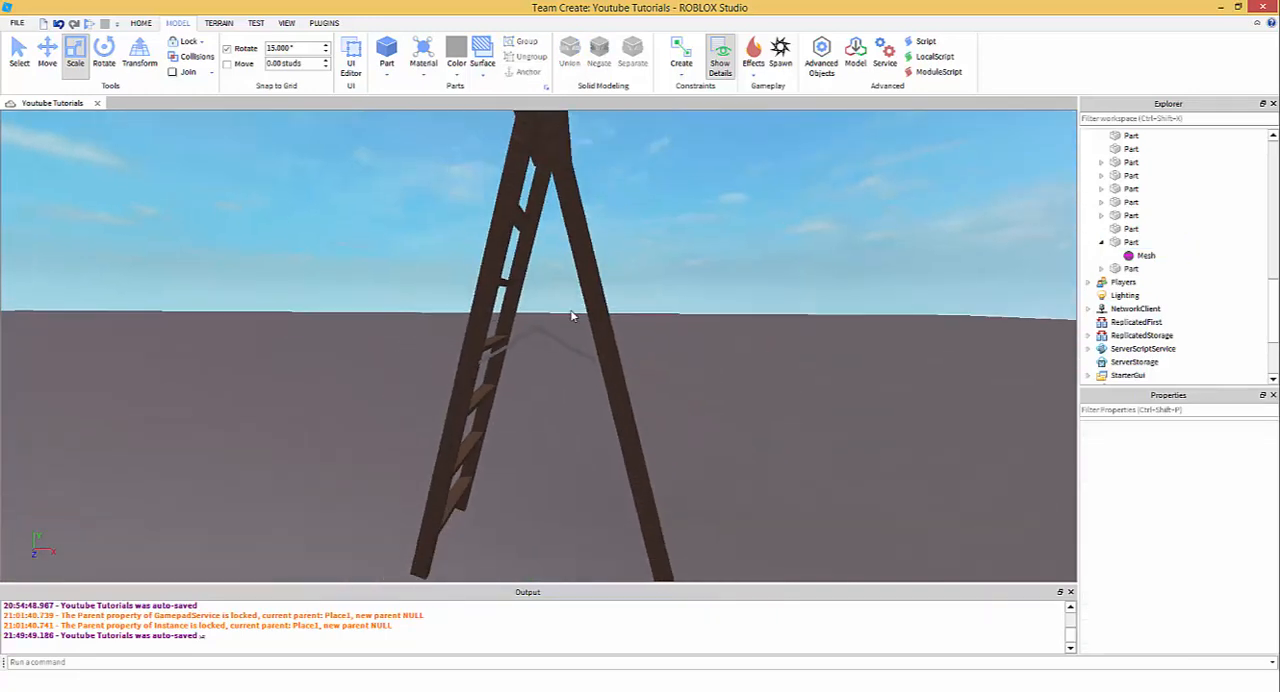
pyautogui.scroll(-3, 514, 326)
pyautogui.moveTo(527, 352)
pyautogui.mouseDown()
pyautogui.moveTo(547, 359)
pyautogui.moveTo(526, 352)
pyautogui.mouseUp()
pyautogui.scroll(2, 525, 351)
pyautogui.scroll(3, 526, 350)
# - Duplicate both metal brace halves together and move the copies along the Z axis to the opposite side of the stepladder
pyautogui.click(539, 309)
pyautogui.click(541, 311)
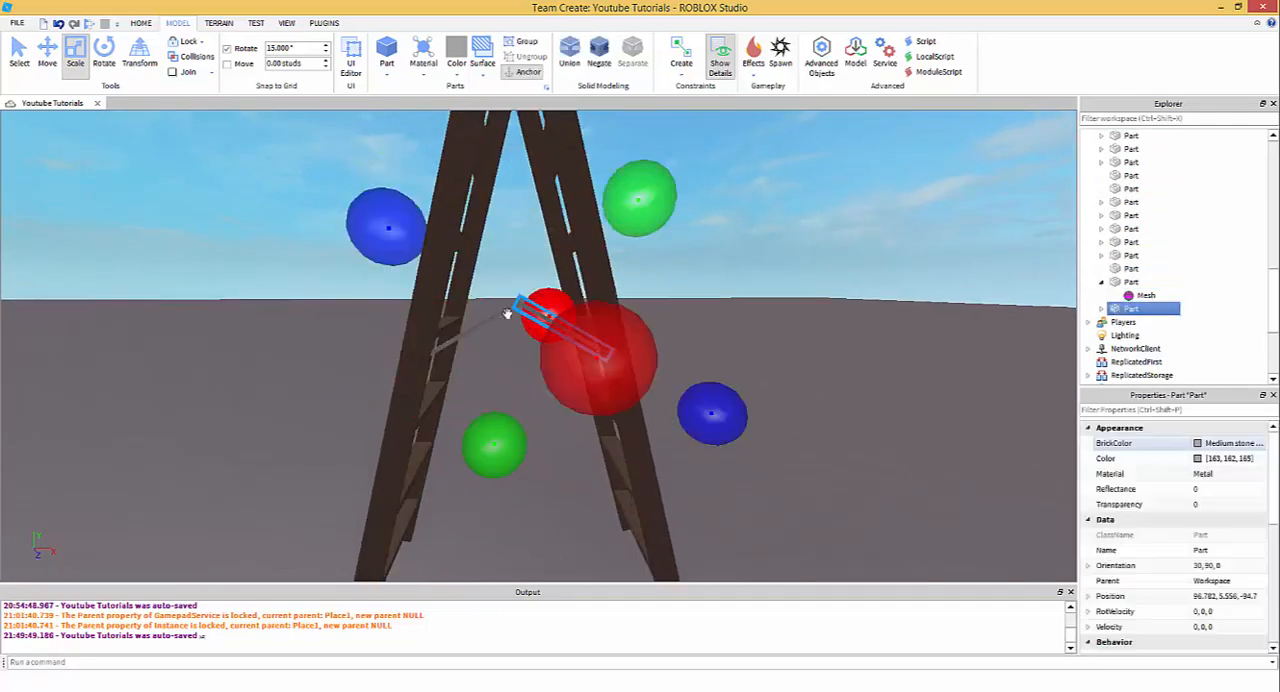
pyautogui.keyDown('ctrl'); pyautogui.click(492, 316); pyautogui.keyUp('ctrl')
pyautogui.click(46, 62)
pyautogui.moveTo(551, 306); pyautogui.dragTo(550, 316, button='right')
pyautogui.hotkey('ctrl', 'd')
pyautogui.moveTo(537, 354); pyautogui.dragTo(447, 424)
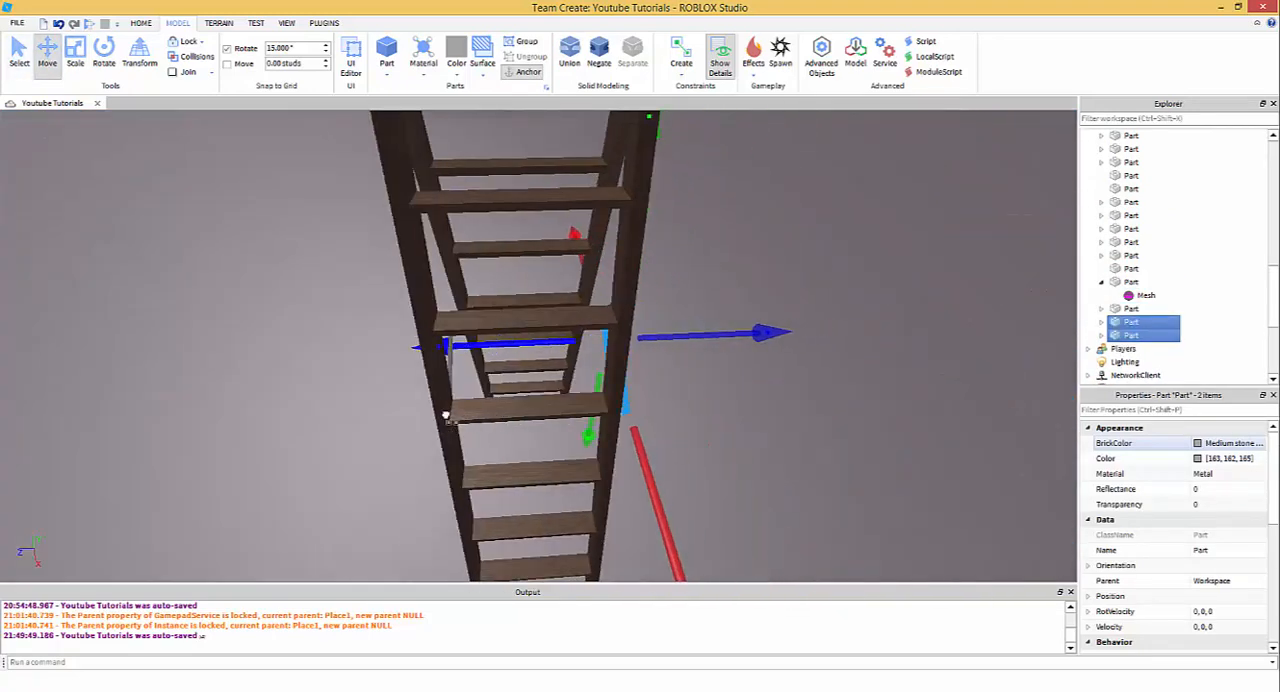
pyautogui.scroll(3, 445, 418)
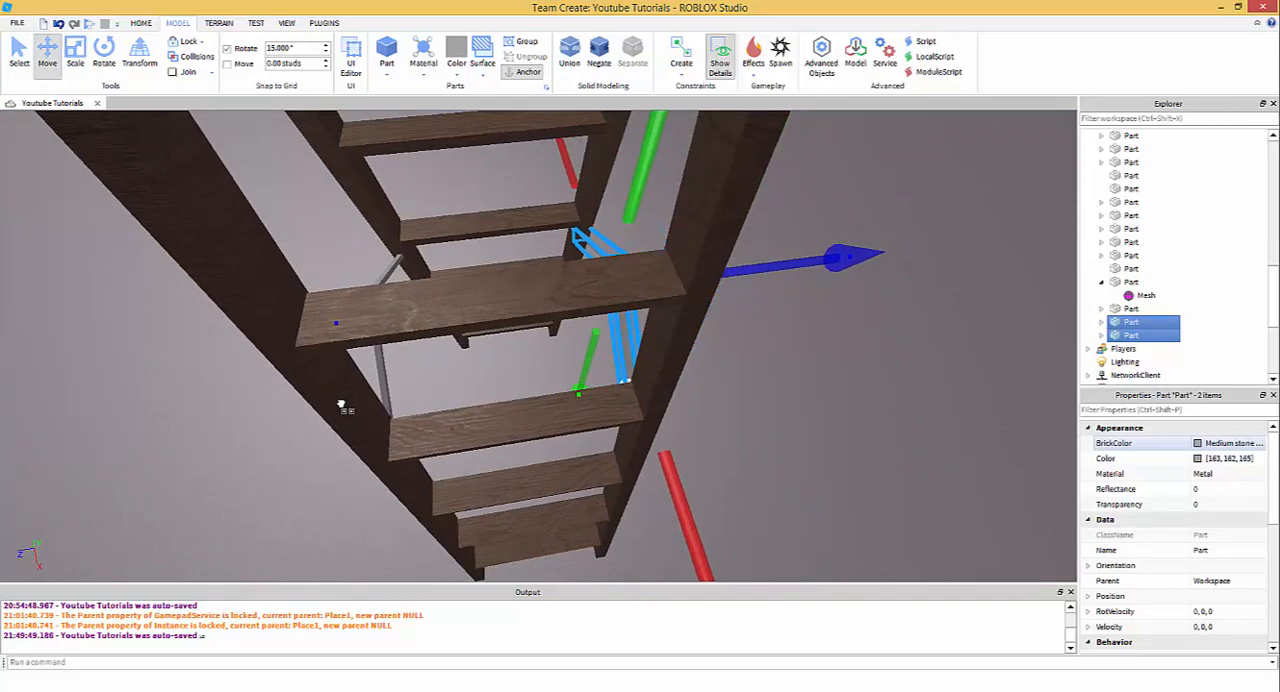
pyautogui.click(803, 399)
# - Select all parts of the stepladder, including both brace pairs, and group them into one model
pyautogui.moveTo(789, 342); pyautogui.dragTo(694, 351, button='right')
pyautogui.press('s')
pyautogui.press('d')
pyautogui.press('w')
pyautogui.press('s')
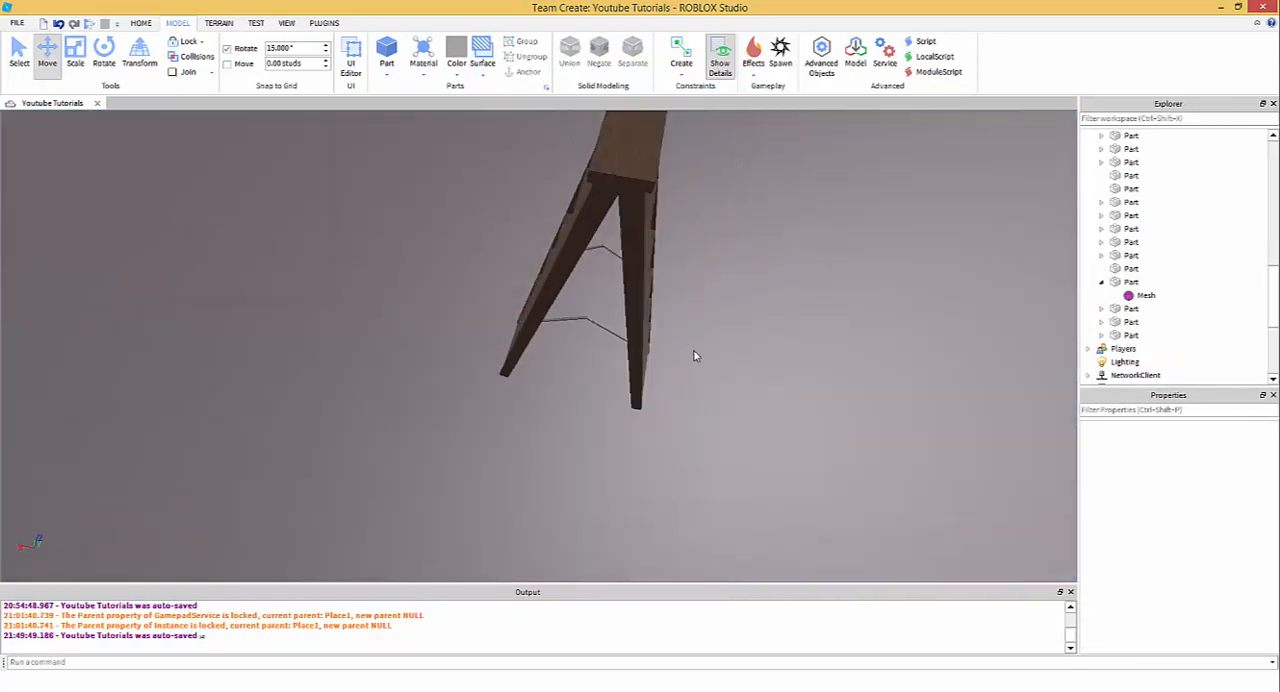
pyautogui.moveTo(379, 235); pyautogui.dragTo(698, 499)
pyautogui.press('w')
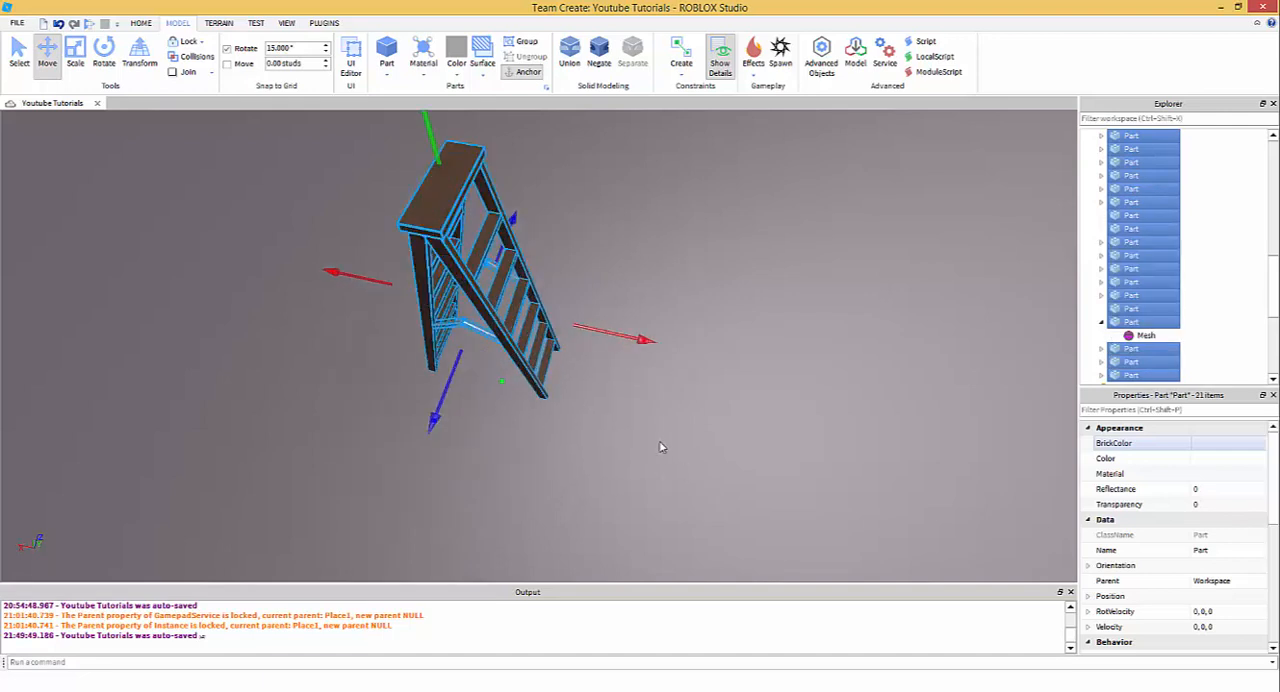
pyautogui.hotkey('ctrl', 'g')
pyautogui.click(643, 417)
# - Rename the grouped stepladder model as Ladder
pyautogui.moveTo(643, 417); pyautogui.dragTo(637, 412, button='right')
pyautogui.press('w')
pyautogui.press('s')
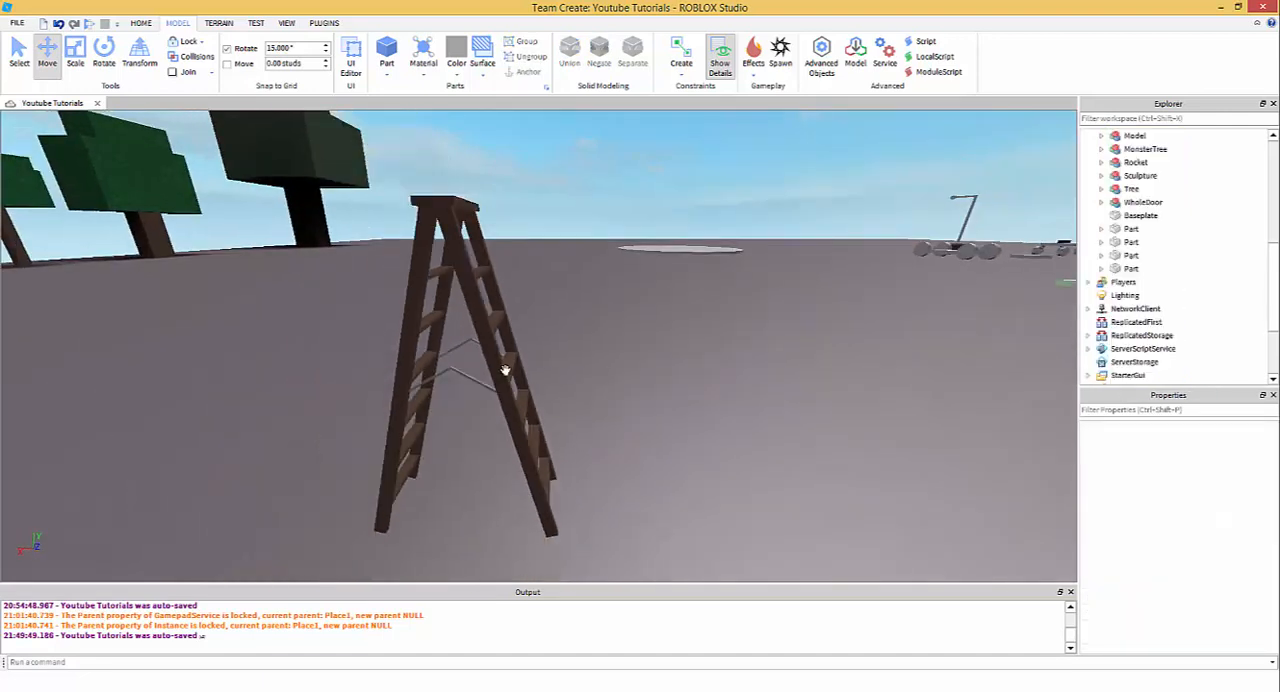
pyautogui.click(506, 371)
pyautogui.click(661, 308)
pyautogui.press('w')
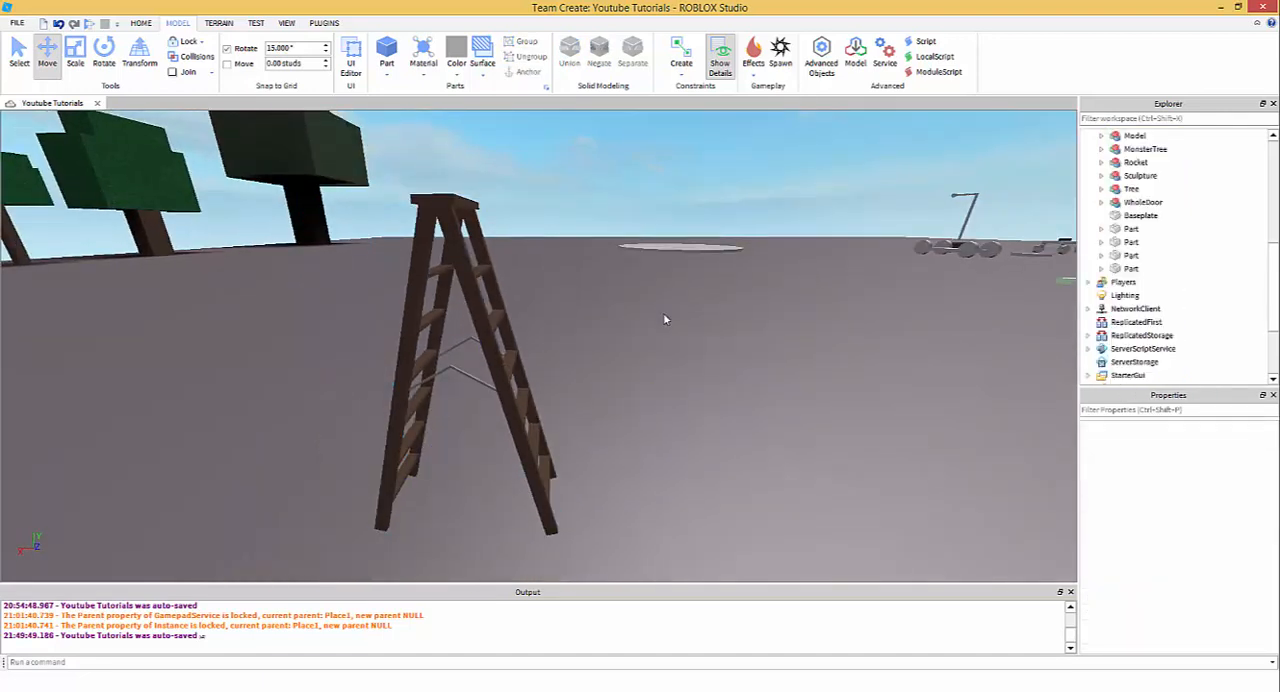
pyautogui.click(658, 320)
pyautogui.press('w')
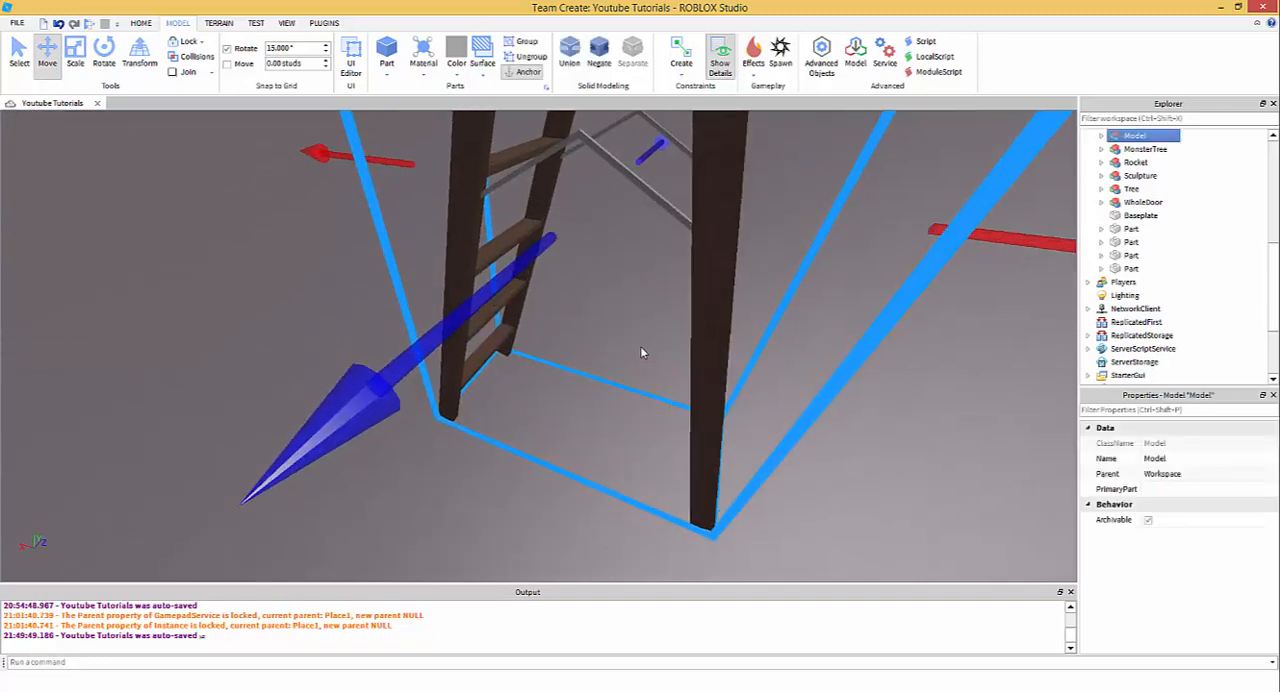
pyautogui.click(833, 450)
pyautogui.click(731, 314)
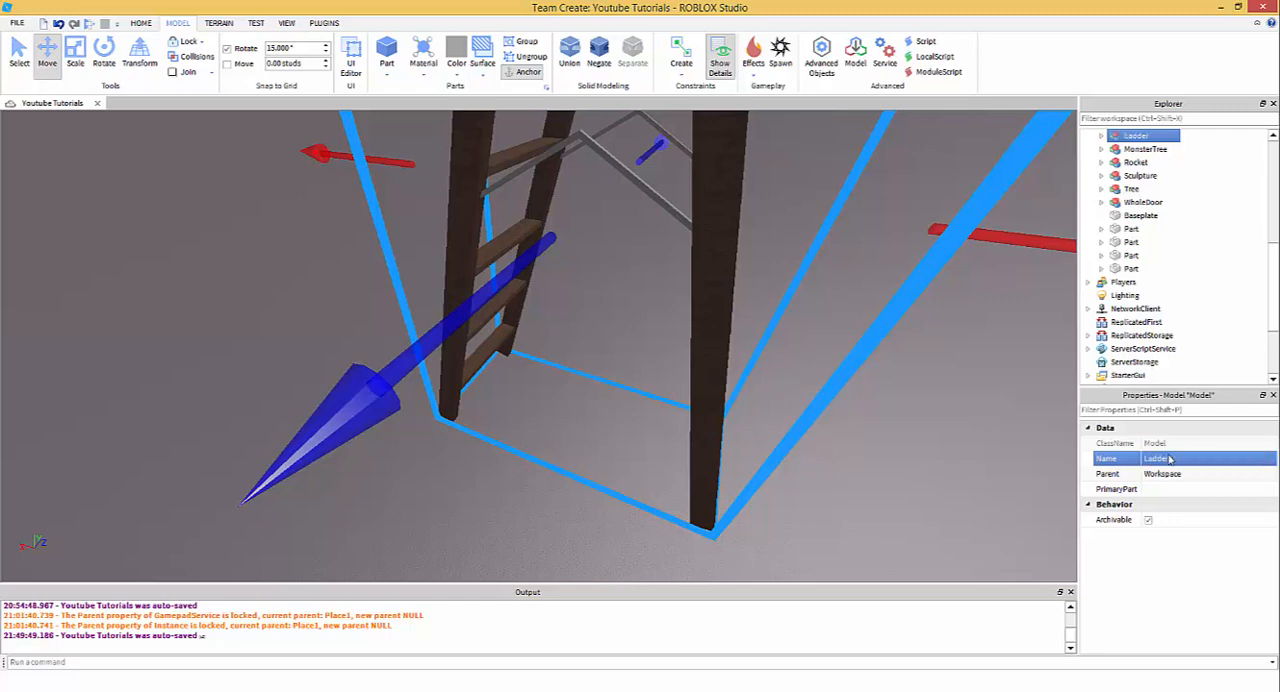
pyautogui.click(850, 434)
# - Select the Ladder model and look up the command for publishing the selection to ROBLOX
pyautogui.press('s')
pyautogui.moveTo(778, 403); pyautogui.dragTo(757, 416, button='right')
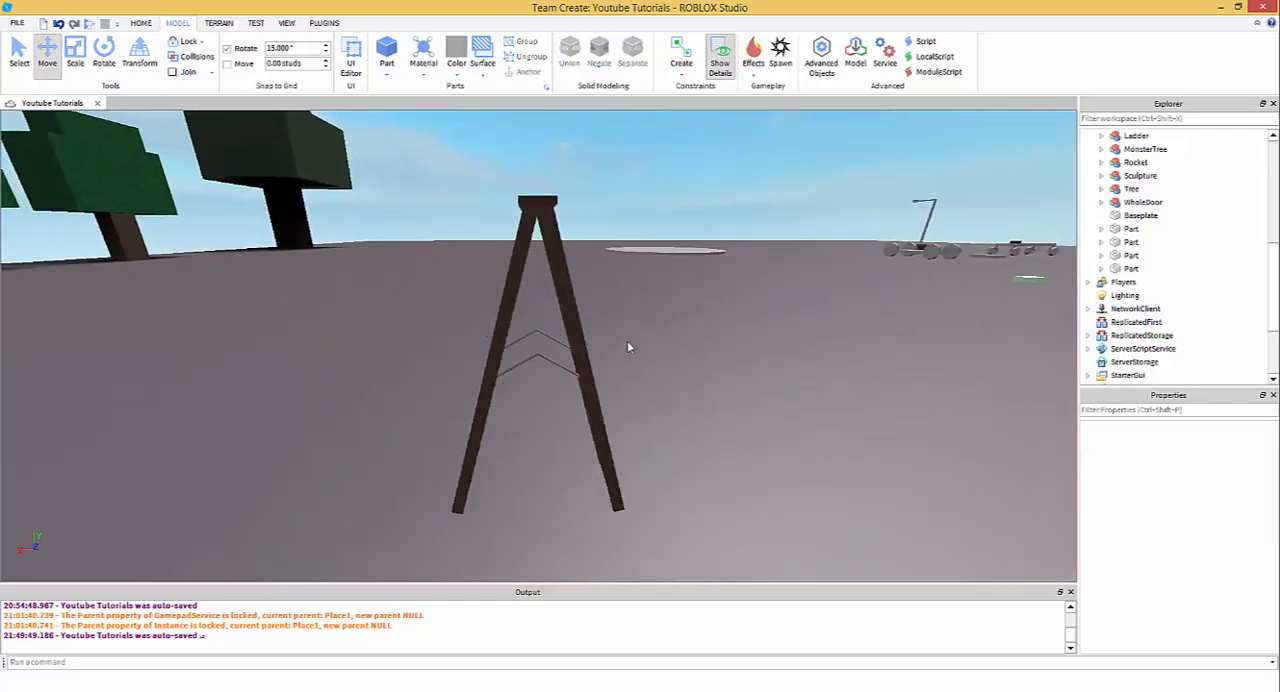
pyautogui.press('w')
pyautogui.moveTo(627, 342); pyautogui.dragTo(627, 352, button='right')
pyautogui.press('s')
pyautogui.click(404, 191)
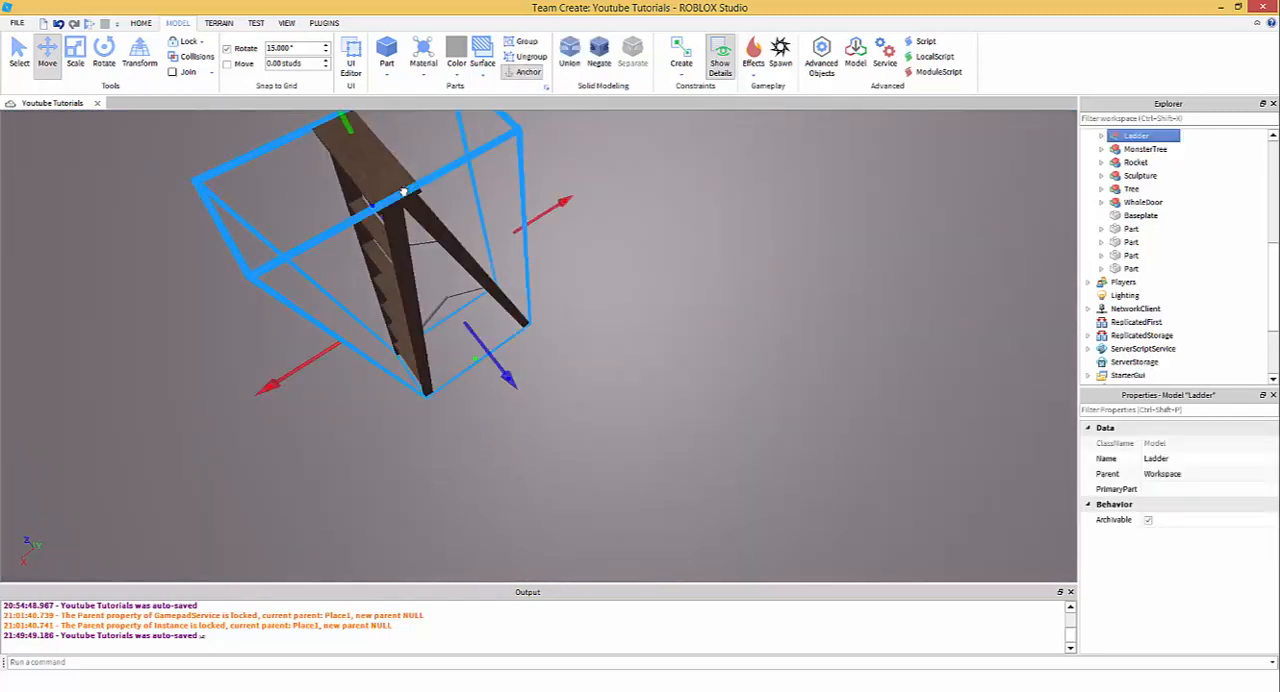
pyautogui.click(702, 270)
pyautogui.click(412, 191)
pyautogui.click(17, 23)
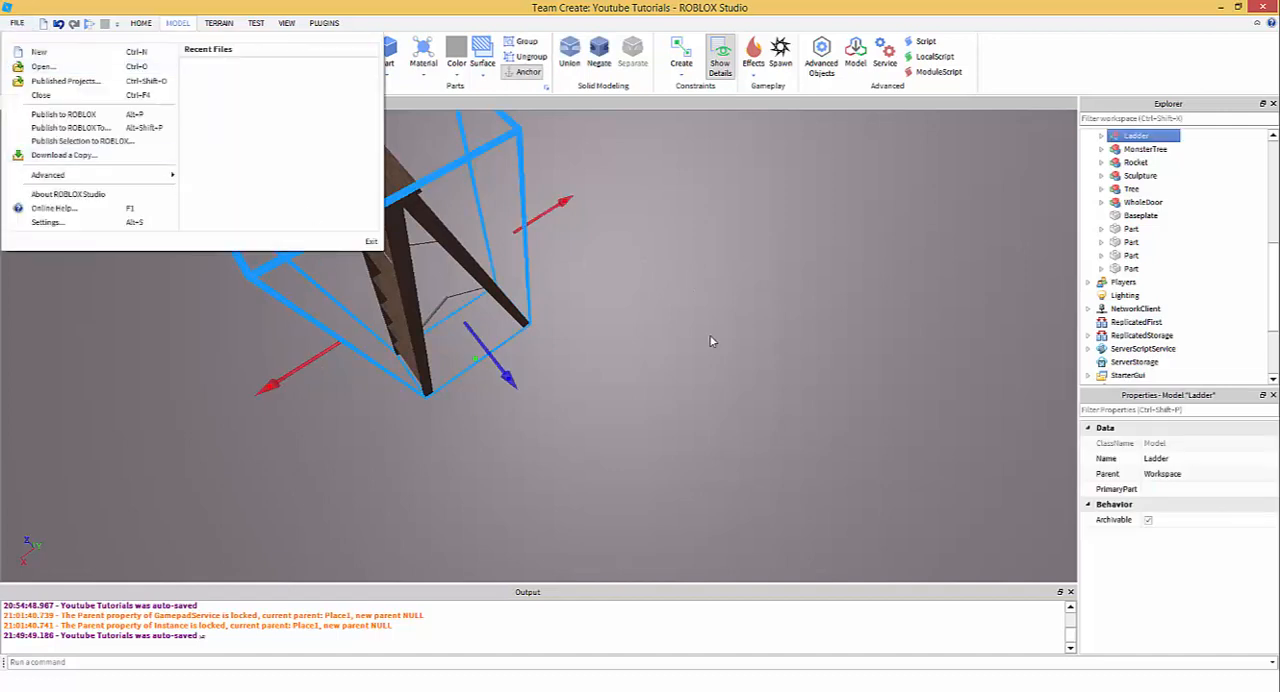
pyautogui.click(707, 385)
# - Examine the finished stepladder and its side braces from close up, from the side and from above
pyautogui.moveTo(659, 365); pyautogui.dragTo(660, 369, button='right')
pyautogui.press('w')
pyautogui.press('d')
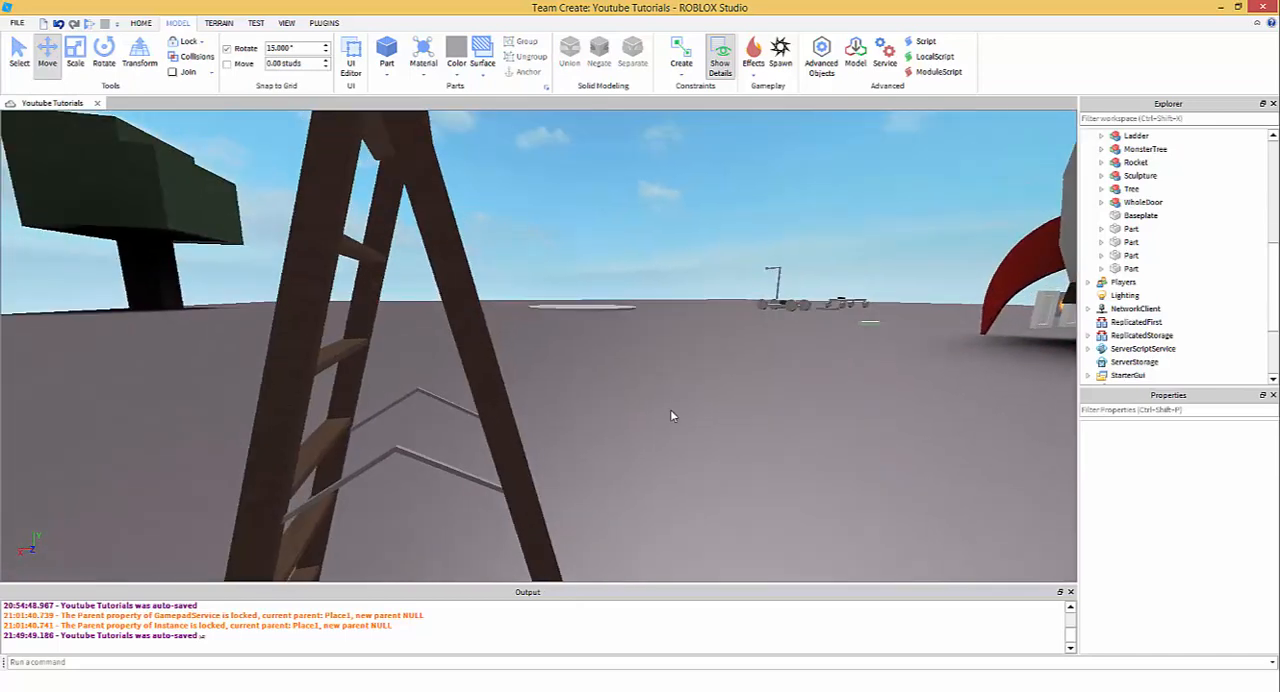
pyautogui.moveTo(676, 418); pyautogui.dragTo(555, 389, button='right')
pyautogui.scroll(2, 676, 416)
pyautogui.scroll(-4, 555, 389)
pyautogui.moveTo(555, 397); pyautogui.dragTo(692, 508)
pyautogui.moveTo(808, 510); pyautogui.dragTo(488, 474)
pyautogui.moveTo(459, 404); pyautogui.dragTo(514, 286)
pyautogui.click(536, 286)
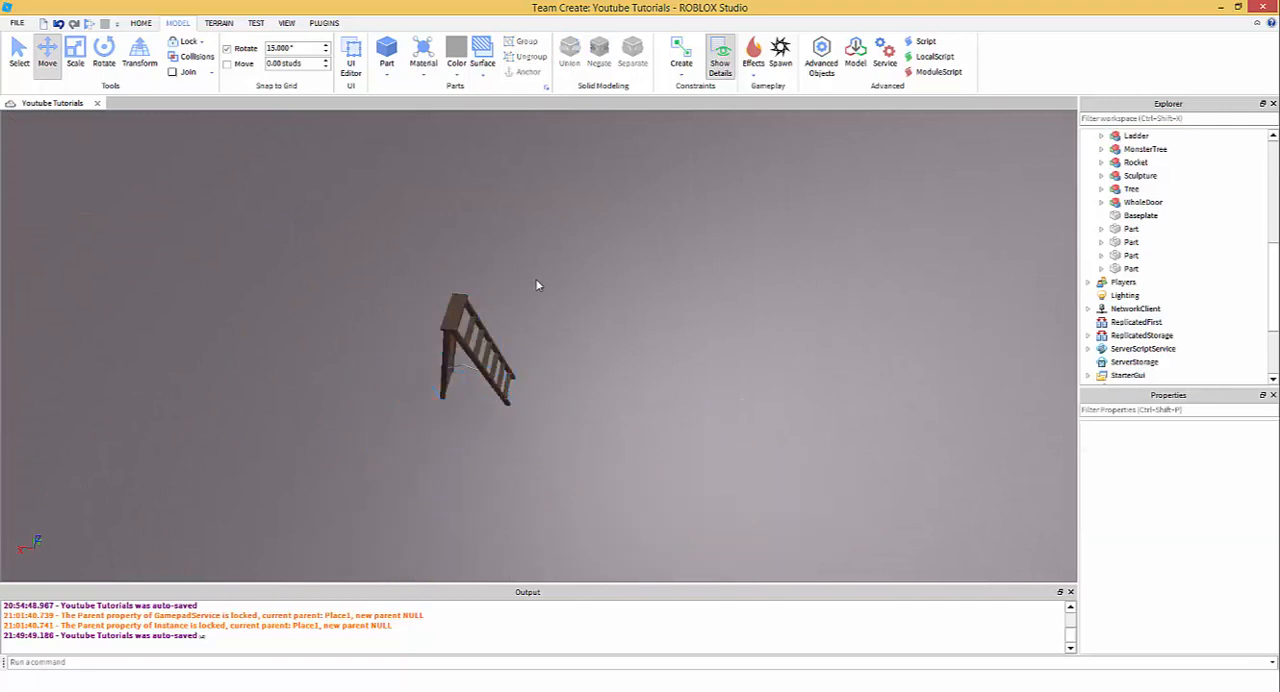